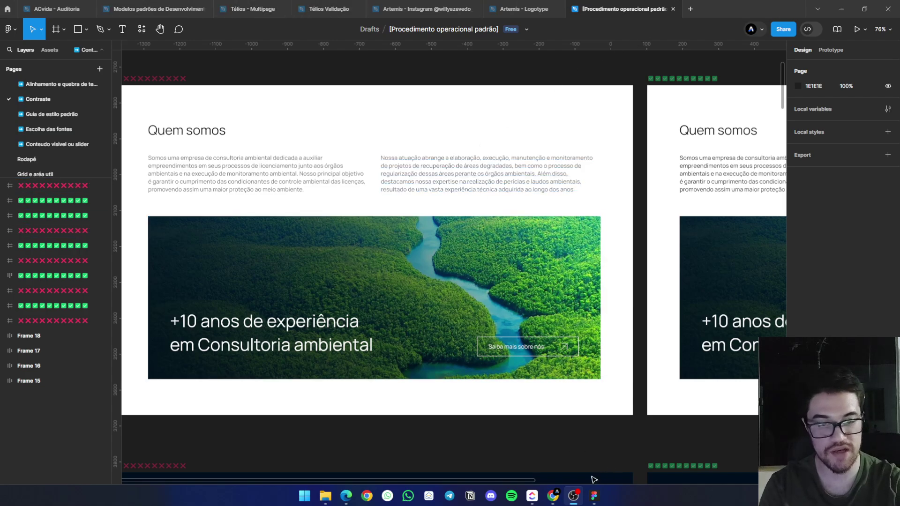
Switch to the browser's PageSpeed Insights report and examine the Accessibility score and its names-and-labels audit
{"action": "left_click", "coordinate": [553, 495]}
{"action": "left_click", "coordinate": [391, 9]}
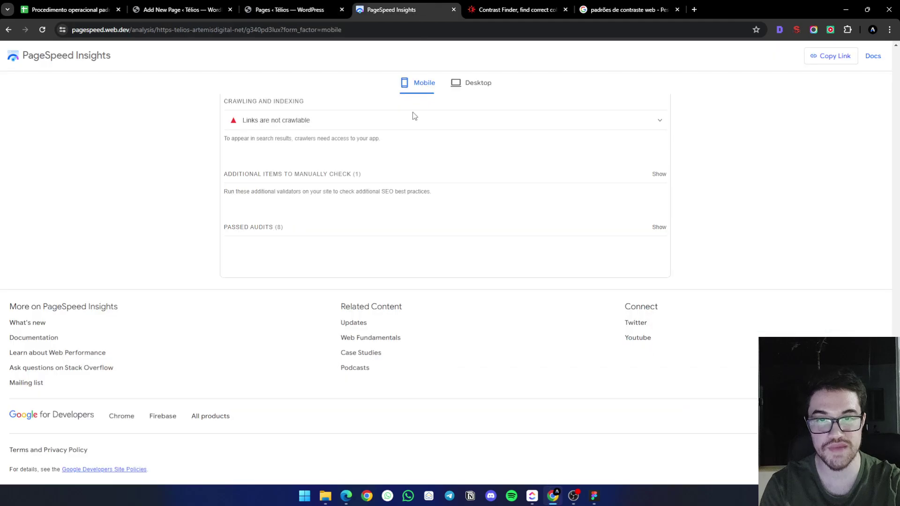
{"action": "scroll", "coordinate": [365, 266], "scroll_direction": "up", "scroll_amount": 1}
{"action": "scroll", "coordinate": [365, 266], "scroll_direction": "up", "scroll_amount": 5}
{"action": "scroll", "coordinate": [428, 250], "scroll_direction": "up", "scroll_amount": 13}
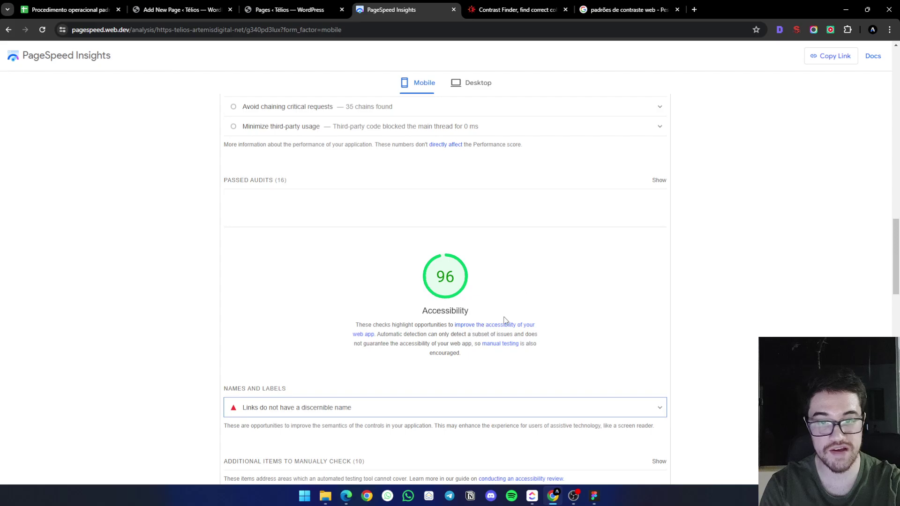
{"action": "scroll", "coordinate": [365, 292], "scroll_direction": "down", "scroll_amount": 2}
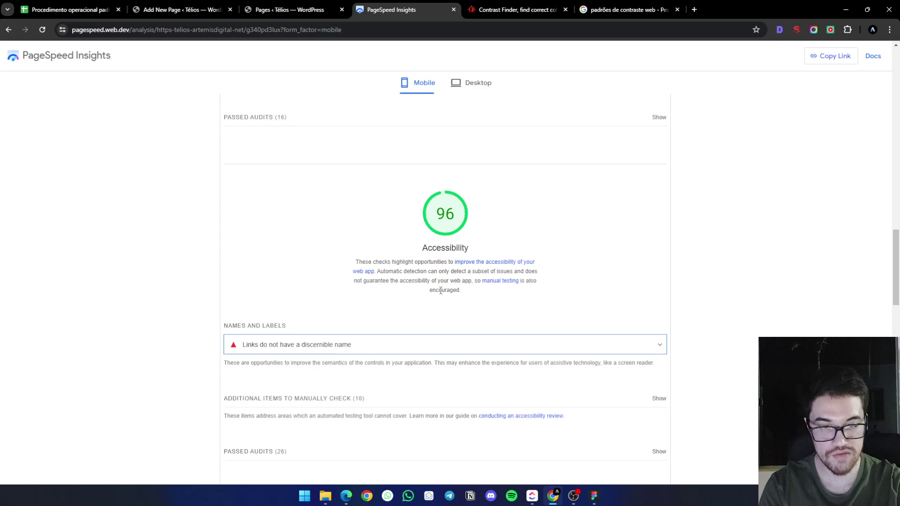
Revisit the Quem somos layout in Figma and open the Contrast Finder page in the browser
{"action": "left_click", "coordinate": [594, 495]}
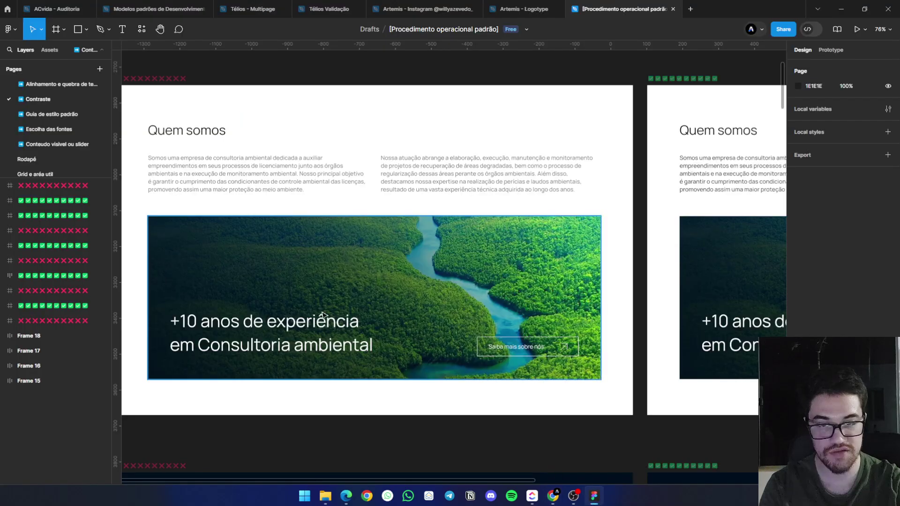
{"action": "mouse_move", "coordinate": [635, 446]}
{"action": "left_mouse_down"}
{"action": "mouse_move", "coordinate": [412, 446]}
{"action": "mouse_move", "coordinate": [659, 437]}
{"action": "mouse_move", "coordinate": [627, 445]}
{"action": "left_mouse_up"}
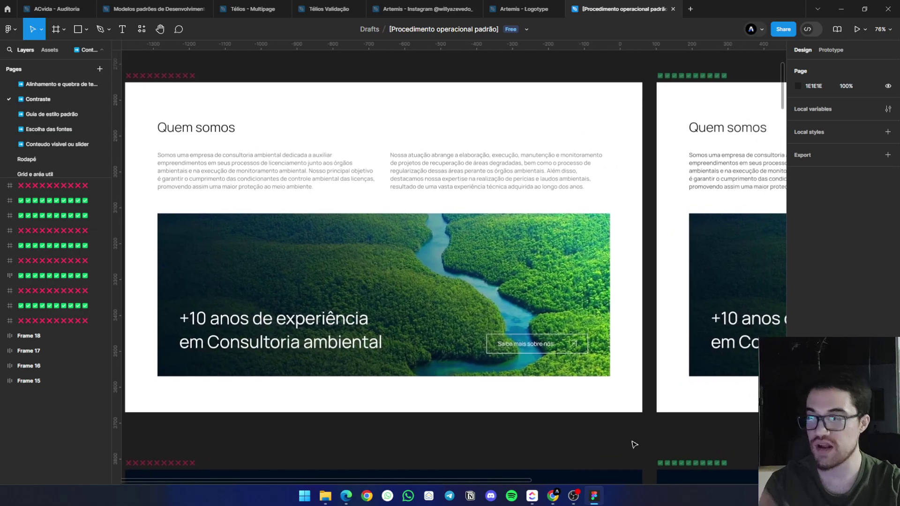
{"action": "left_click", "coordinate": [594, 495]}
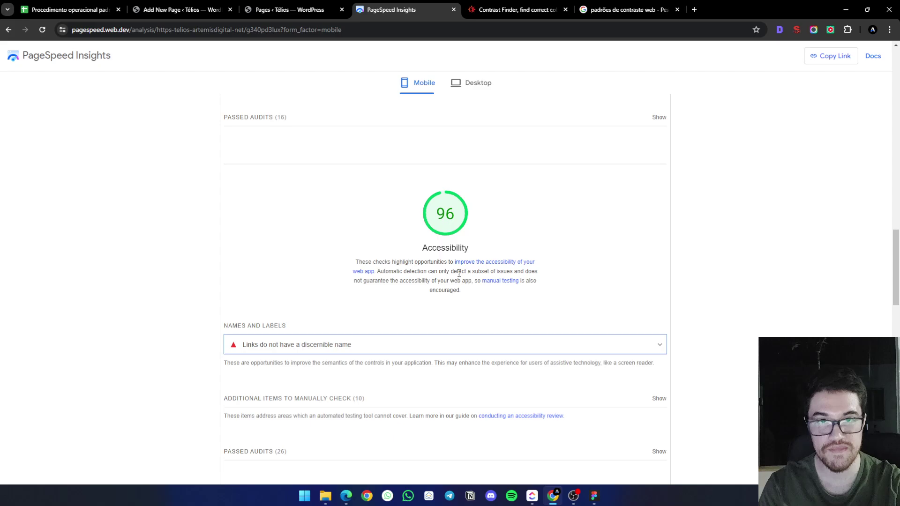
{"action": "left_click", "coordinate": [502, 10]}
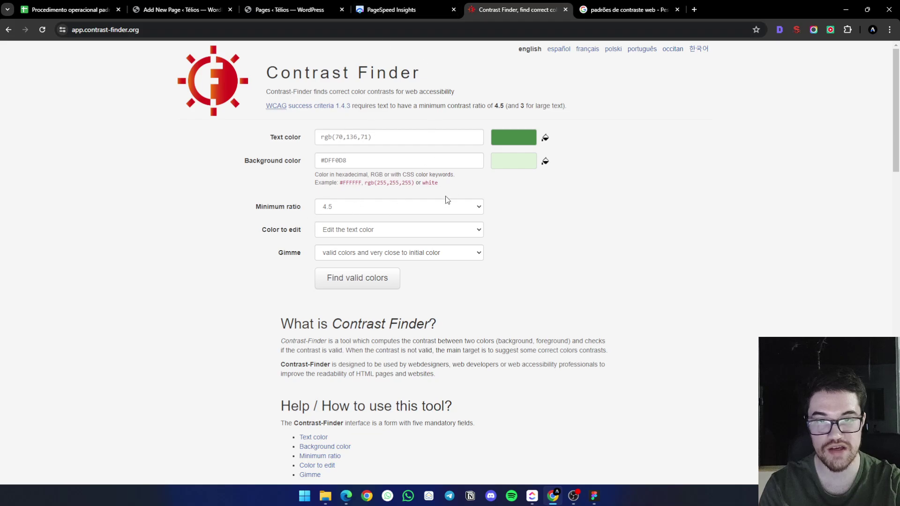
Switch to Figma and examine the rejected and approved Quem somos frames on the Contraste page, focusing on the rejected one's text
{"action": "left_click", "coordinate": [593, 496]}
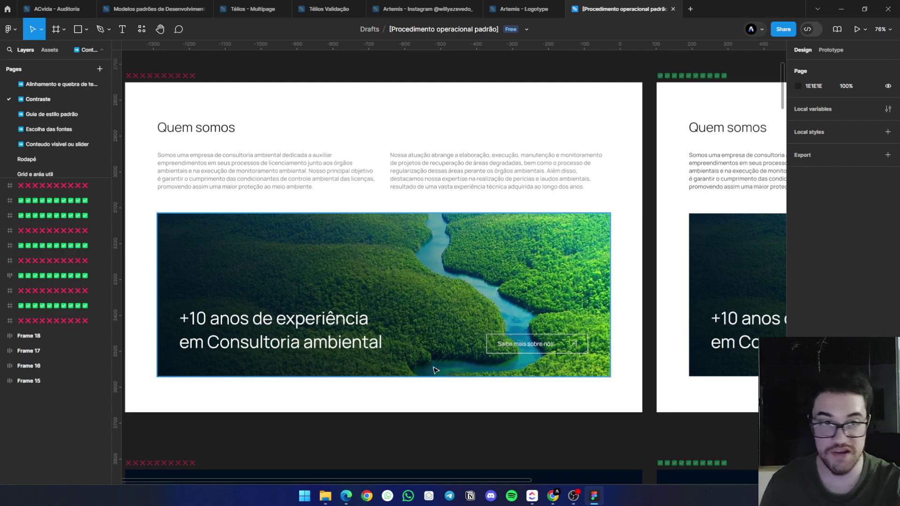
{"action": "scroll", "coordinate": [544, 428], "scroll_direction": "down", "scroll_amount": 5}
{"action": "left_click_drag", "start_coordinate": [579, 434], "coordinate": [458, 342]}
{"action": "scroll", "coordinate": [226, 219], "scroll_direction": "up", "scroll_amount": 3}
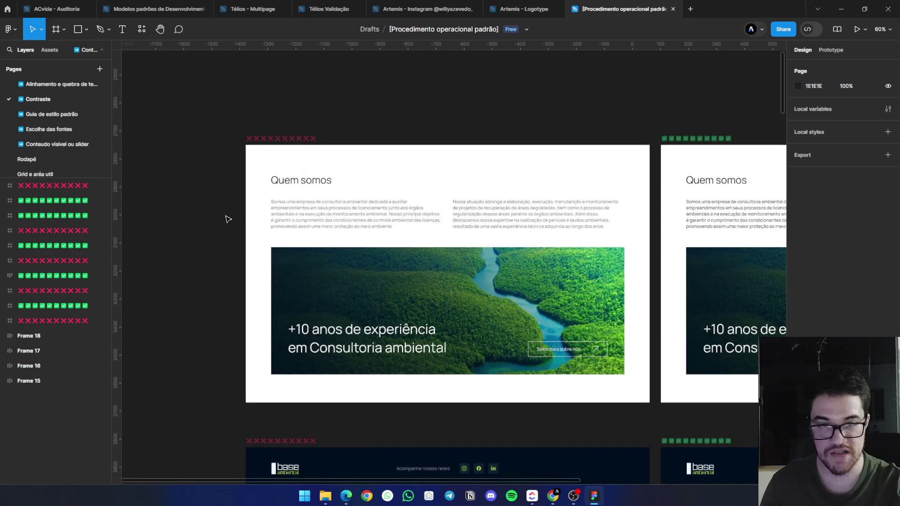
{"action": "scroll", "coordinate": [426, 106], "scroll_direction": "right", "scroll_amount": 2}
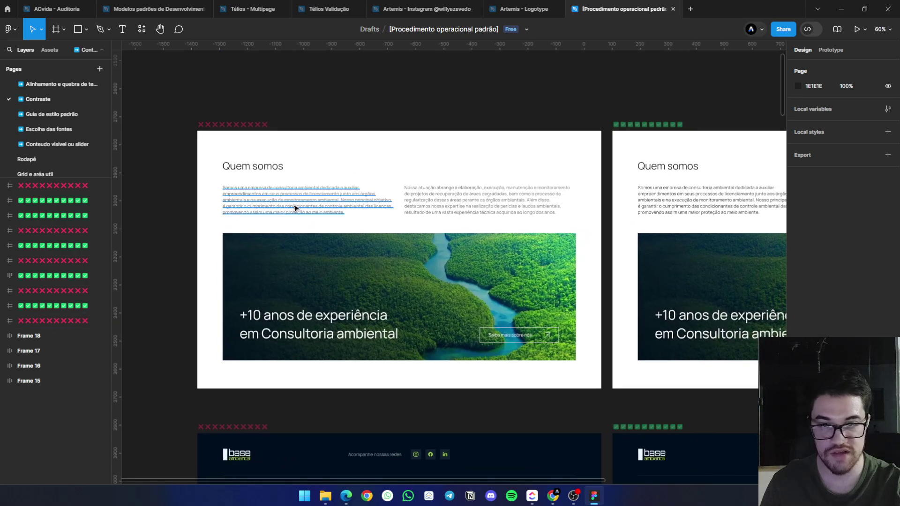
{"action": "left_click", "coordinate": [295, 208]}
{"action": "left_click", "coordinate": [392, 87]}
{"action": "scroll", "coordinate": [271, 272], "scroll_direction": "down", "scroll_amount": 5}
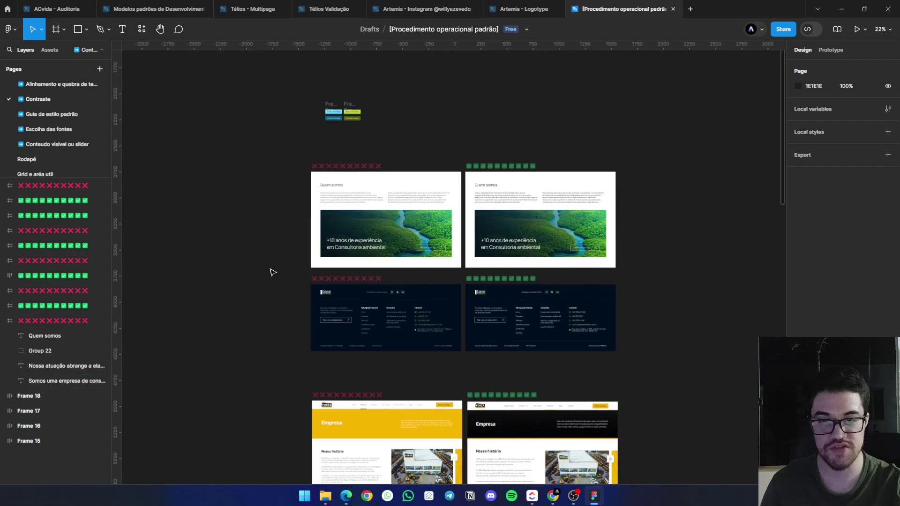
{"action": "scroll", "coordinate": [260, 282], "scroll_direction": "up", "scroll_amount": 1}
{"action": "scroll", "coordinate": [340, 239], "scroll_direction": "up", "scroll_amount": 3}
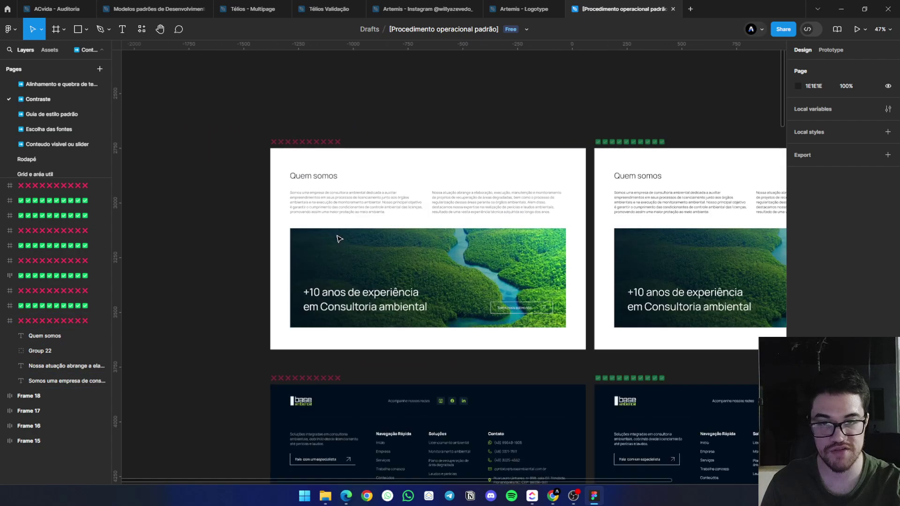
{"action": "scroll", "coordinate": [334, 218], "scroll_direction": "up", "scroll_amount": 4}
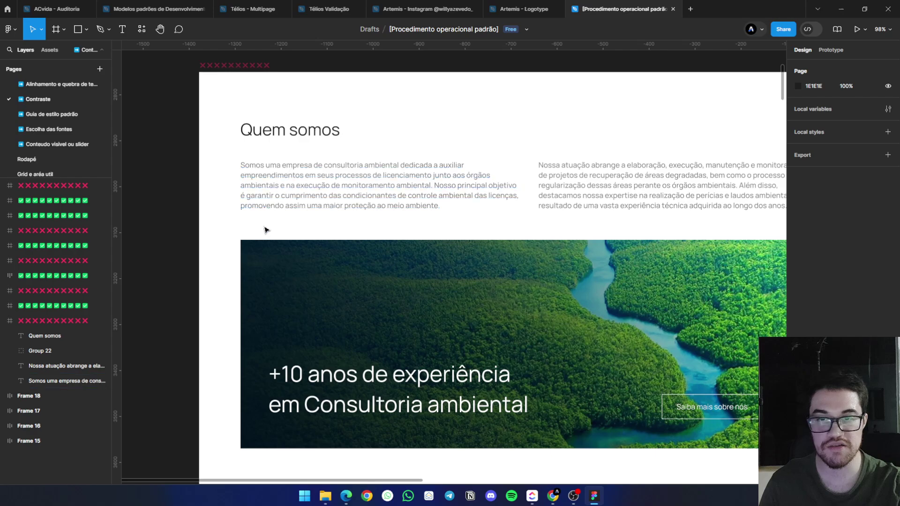
Run the Contrast plugin on the first paragraph of the rejected Quem somos frame and close its window
{"action": "right_click", "coordinate": [266, 185]}
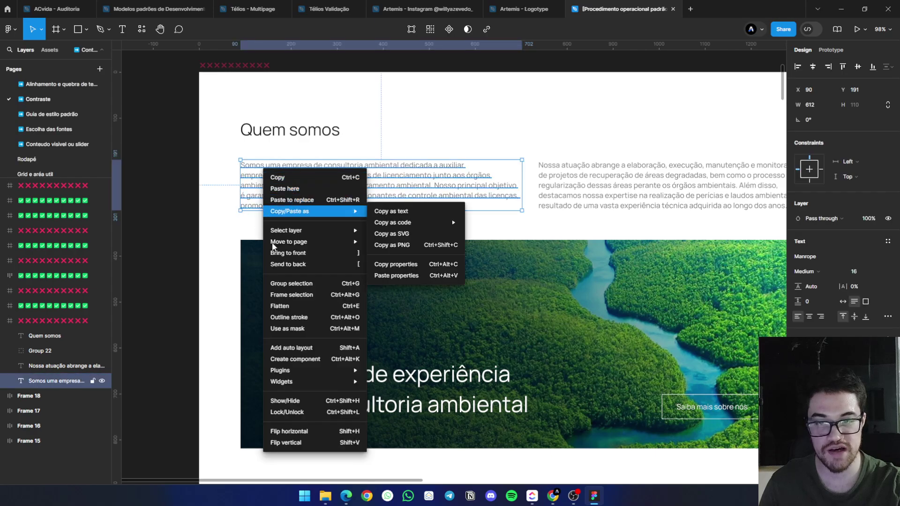
{"action": "mouse_move", "coordinate": [302, 373]}
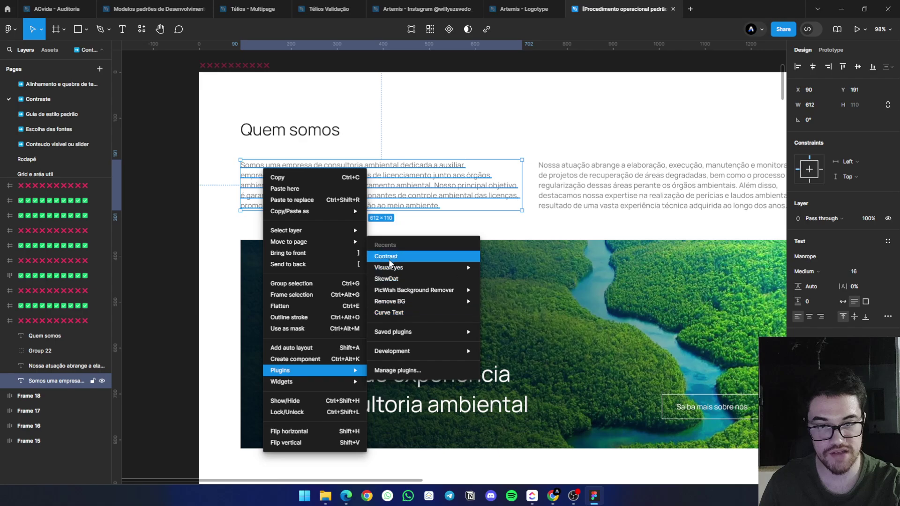
{"action": "left_click", "coordinate": [389, 256]}
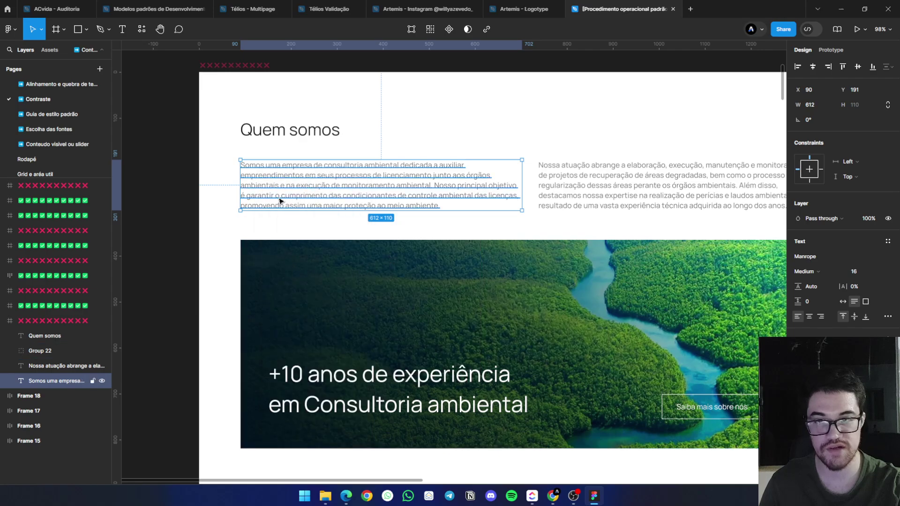
{"action": "right_click", "coordinate": [347, 186]}
{"action": "left_click", "coordinate": [172, 148]}
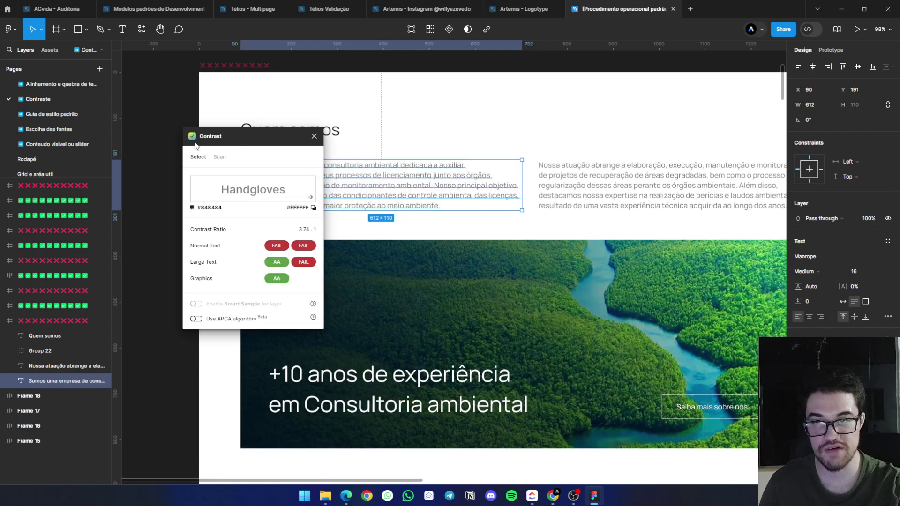
{"action": "left_click", "coordinate": [314, 136]}
Open the plugin manager to view the recent and saved plugins, including Contrast
{"action": "right_click", "coordinate": [301, 176]}
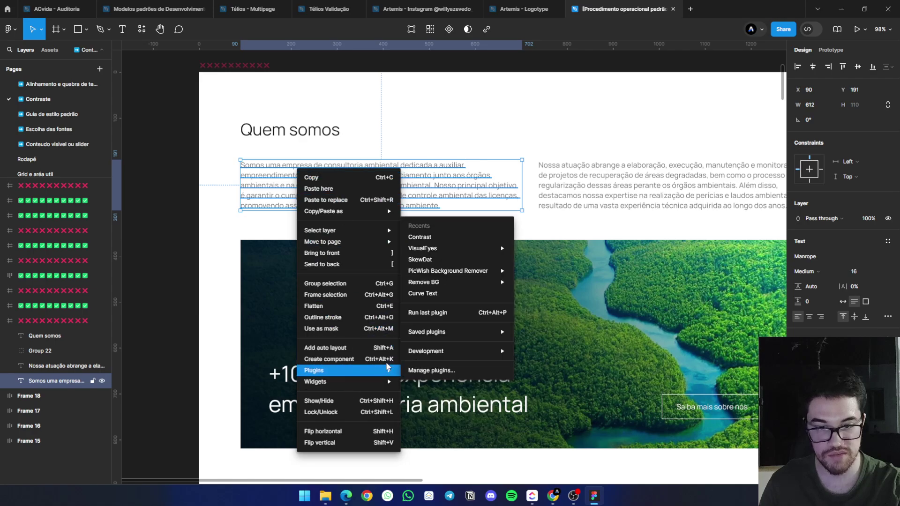
{"action": "mouse_move", "coordinate": [370, 371]}
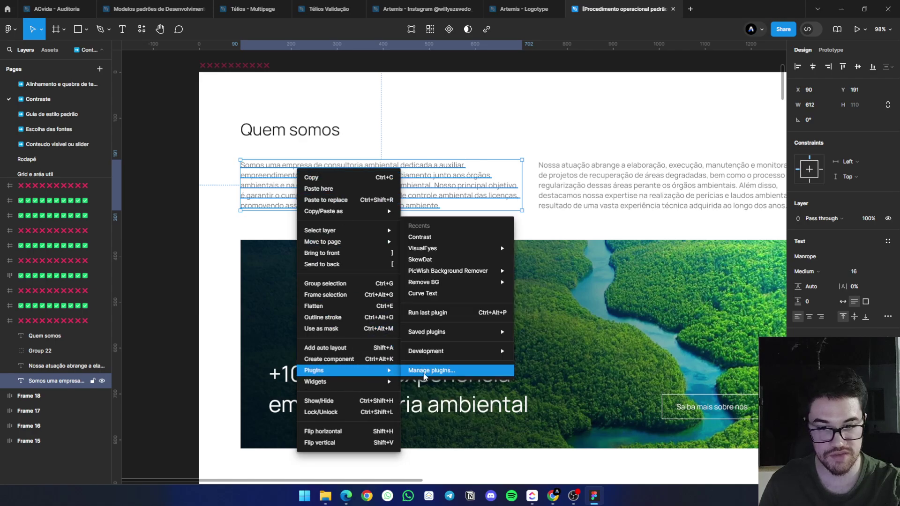
{"action": "left_click", "coordinate": [420, 371]}
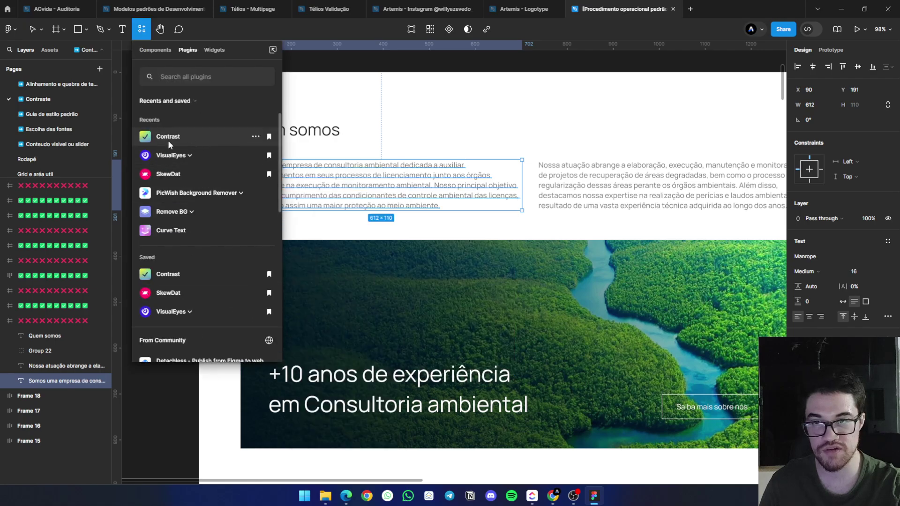
Rerun the Contrast plugin on the same paragraph, inspect its AA and AAA ratings for normal text, and close it
{"action": "right_click", "coordinate": [333, 200]}
{"action": "mouse_move", "coordinate": [371, 371]}
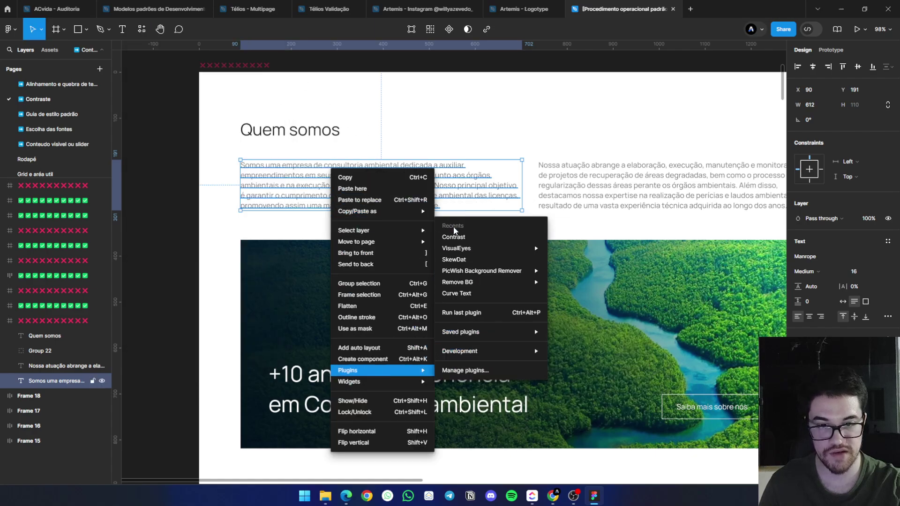
{"action": "left_click", "coordinate": [471, 237]}
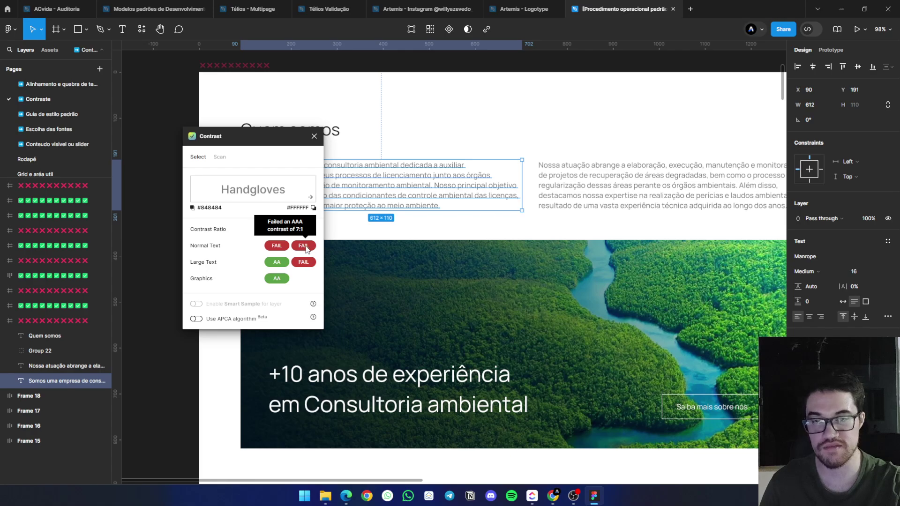
{"action": "left_click", "coordinate": [314, 137]}
Check the first paragraph of the approved Quem somos frame with the Contrast plugin
{"action": "scroll", "coordinate": [516, 227], "scroll_direction": "right", "scroll_amount": 3}
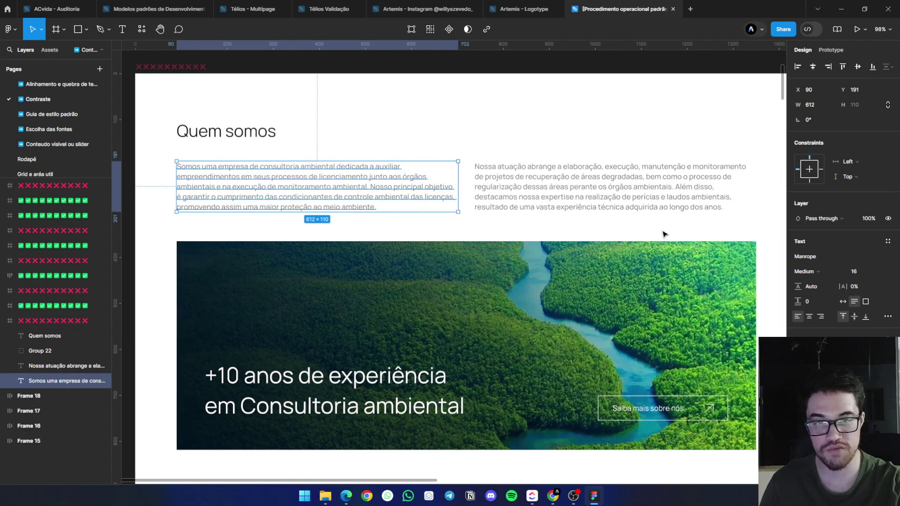
{"action": "scroll", "coordinate": [662, 234], "scroll_direction": "right", "scroll_amount": 8}
{"action": "left_click", "coordinate": [565, 175]}
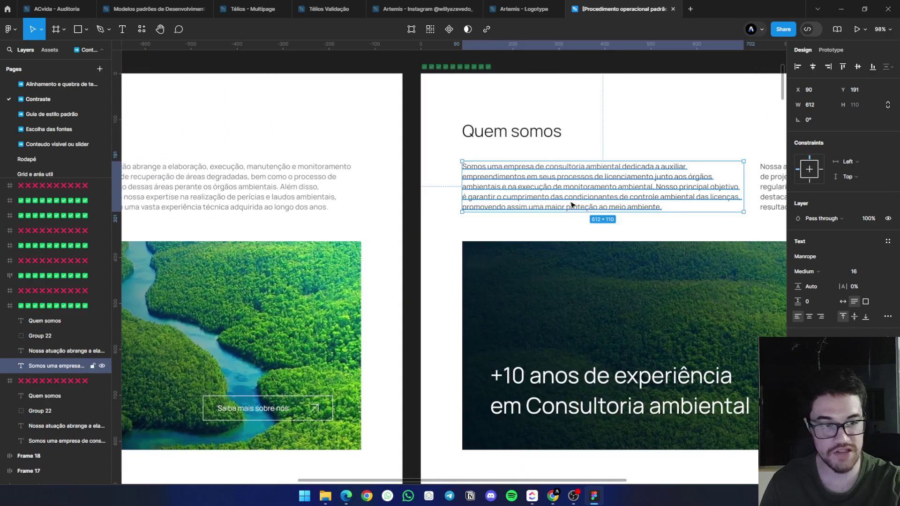
{"action": "right_click", "coordinate": [525, 171]}
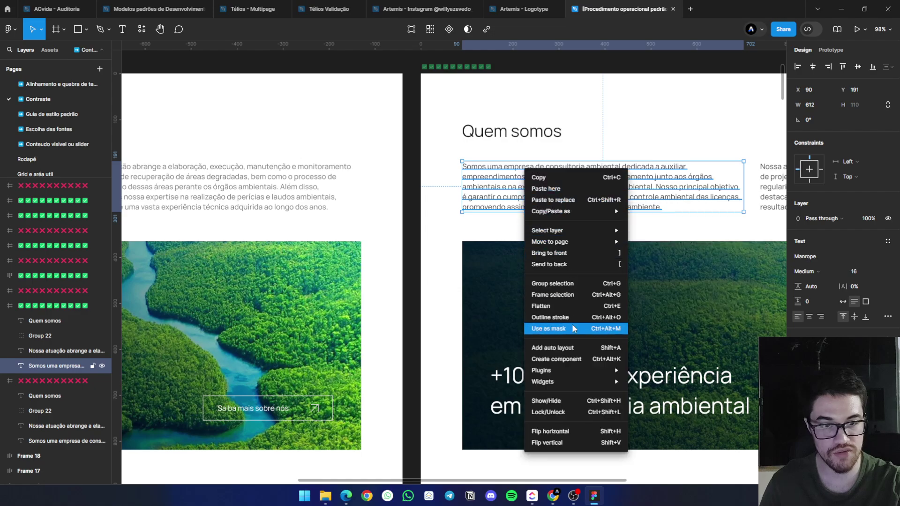
{"action": "mouse_move", "coordinate": [585, 370]}
{"action": "left_click", "coordinate": [658, 242]}
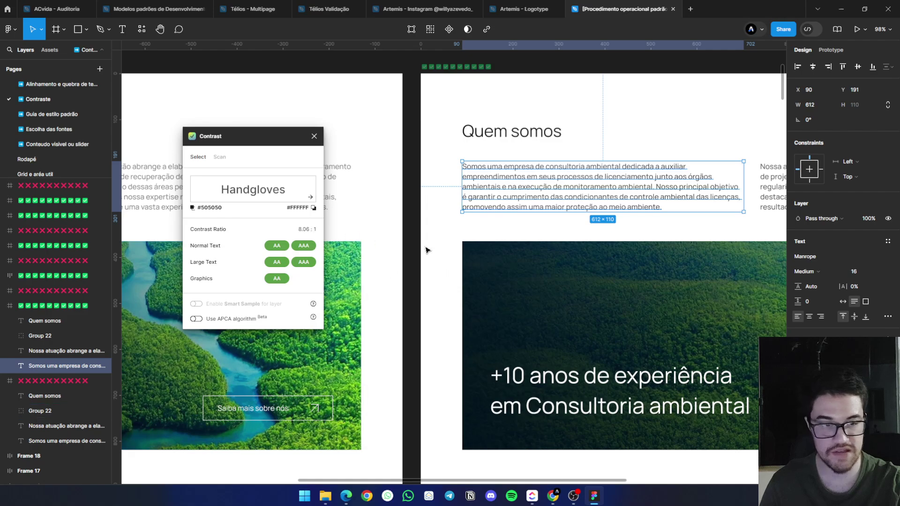
{"action": "left_click_drag", "start_coordinate": [427, 251], "coordinate": [330, 233]}
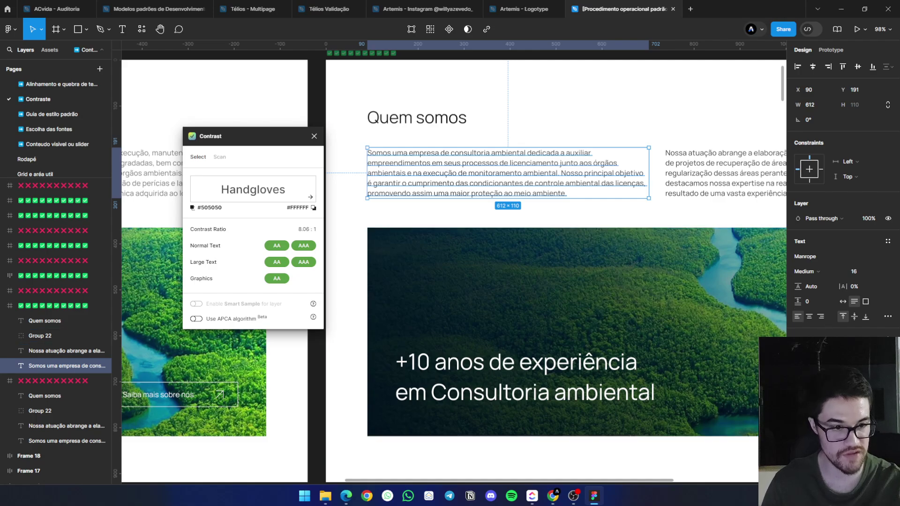
Try #494949 as the approved frame's first paragraph colour, settle on #545454, and reselect the paragraph to recheck its contrast
{"action": "key", "text": "Return"}
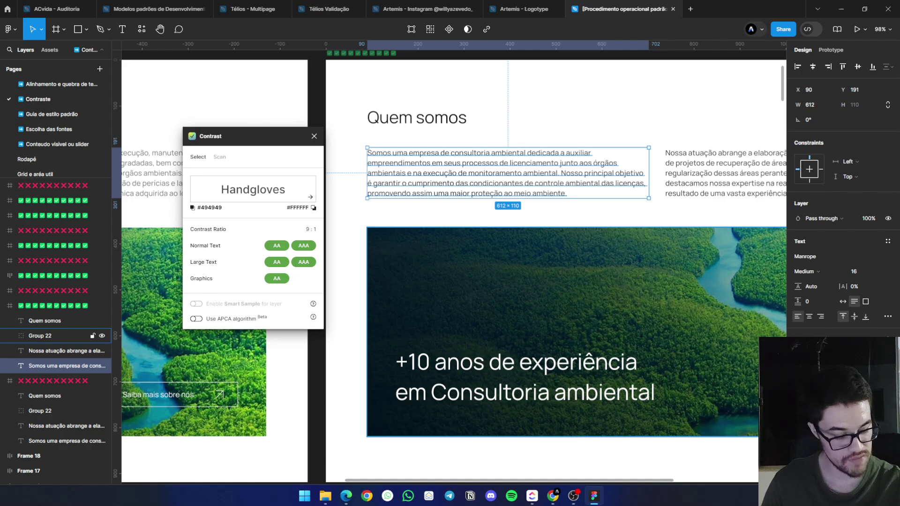
{"action": "key", "text": "Up"}
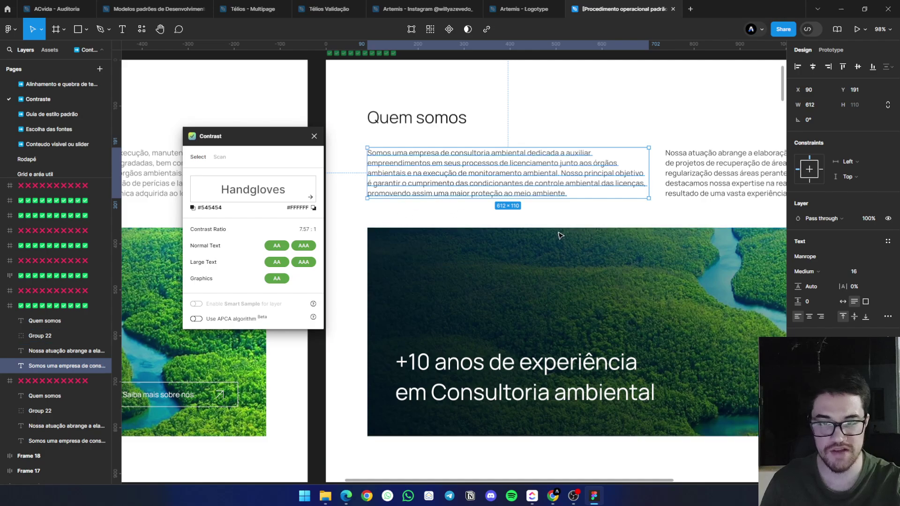
{"action": "left_click", "coordinate": [620, 123]}
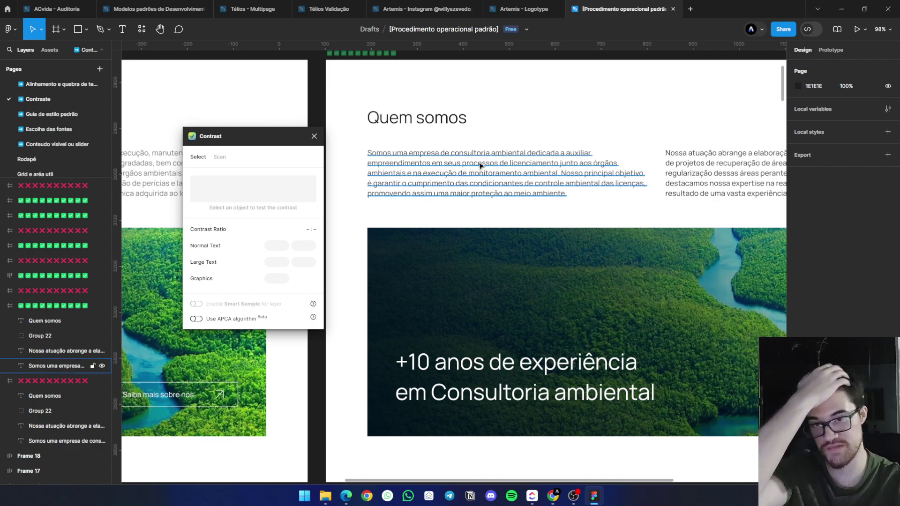
{"action": "left_click", "coordinate": [492, 191]}
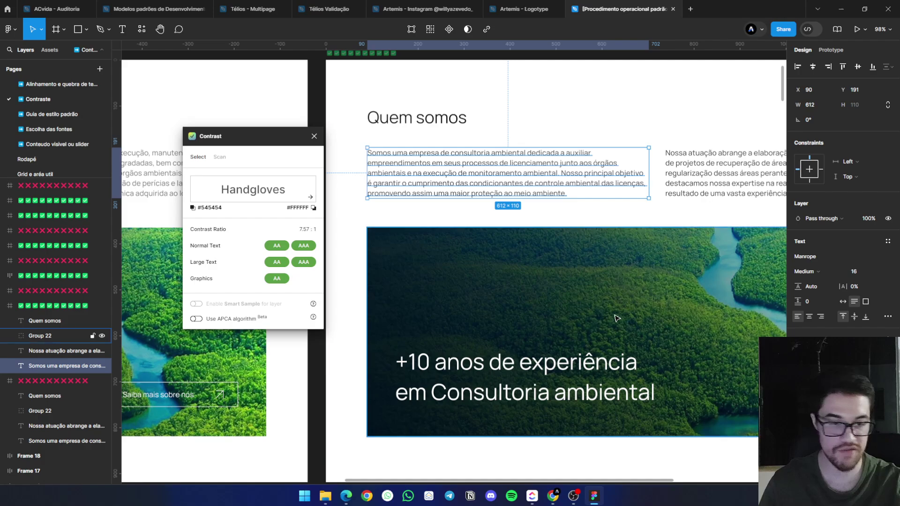
{"action": "scroll", "coordinate": [616, 214], "scroll_direction": "right", "scroll_amount": 3}
{"action": "scroll", "coordinate": [523, 199], "scroll_direction": "left", "scroll_amount": 3}
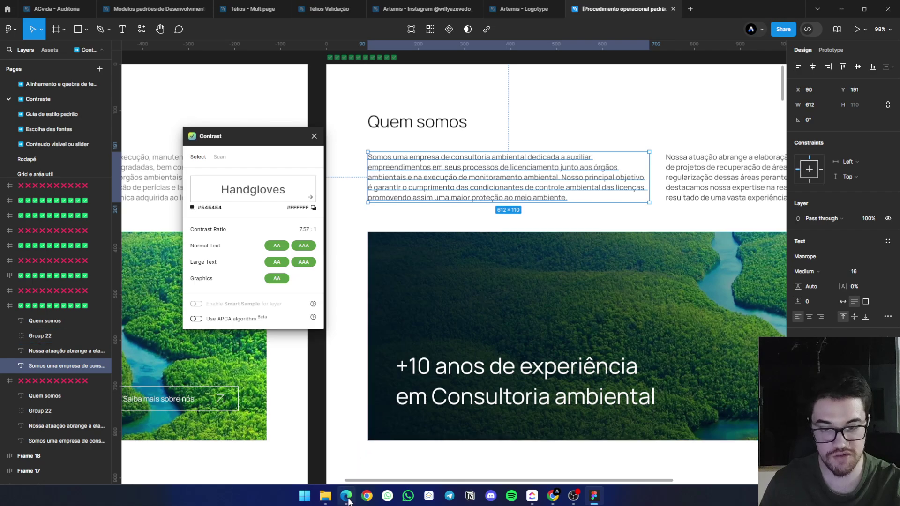
Switch to the Contrast Finder site in Chrome and set the text colour to 545454 and the background colour to #fff
{"action": "mouse_move", "coordinate": [346, 495]}
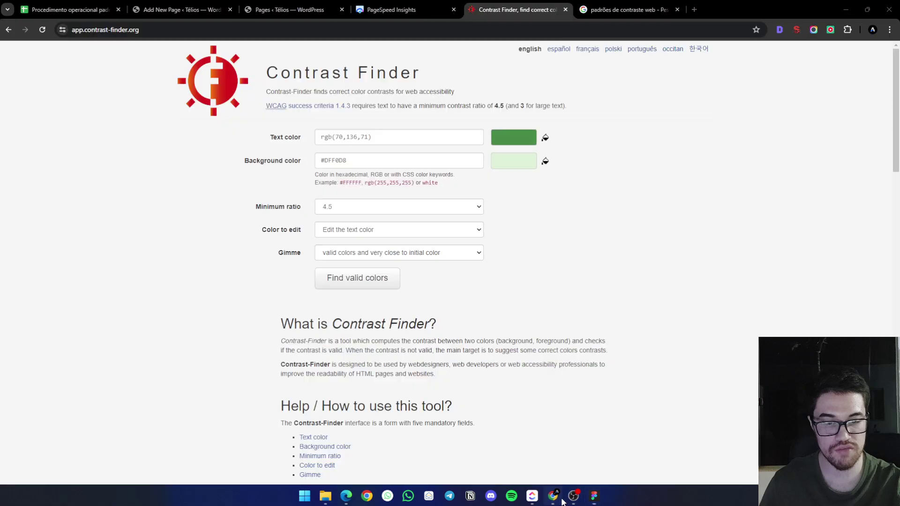
{"action": "left_click", "coordinate": [553, 496]}
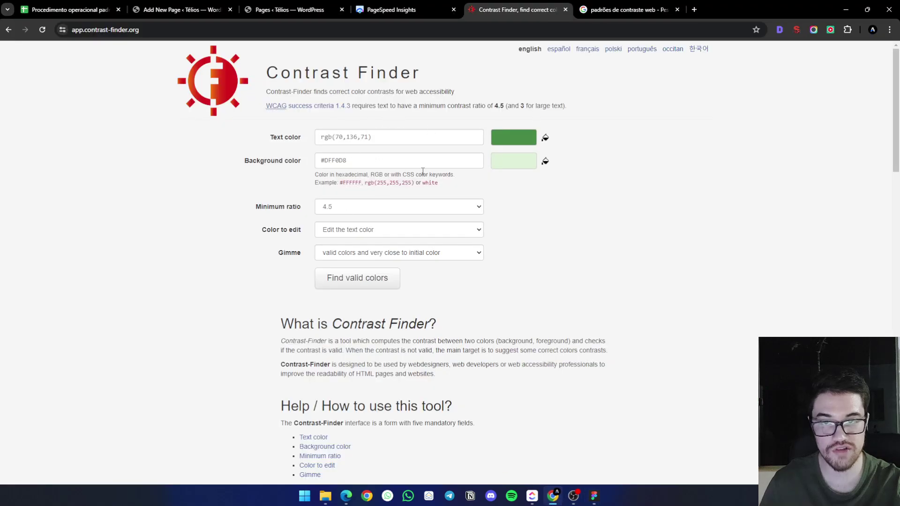
{"action": "left_click_drag", "start_coordinate": [401, 136], "coordinate": [299, 142]}
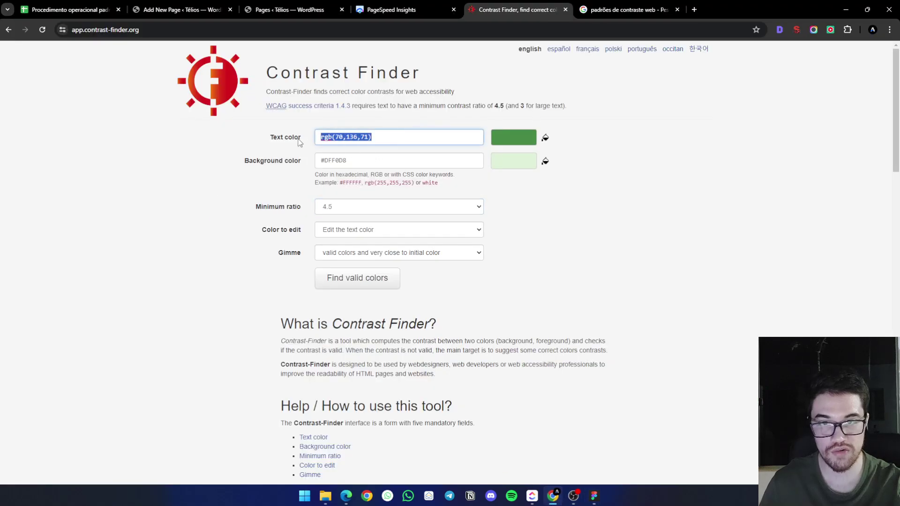
{"action": "type", "text": "545454"}
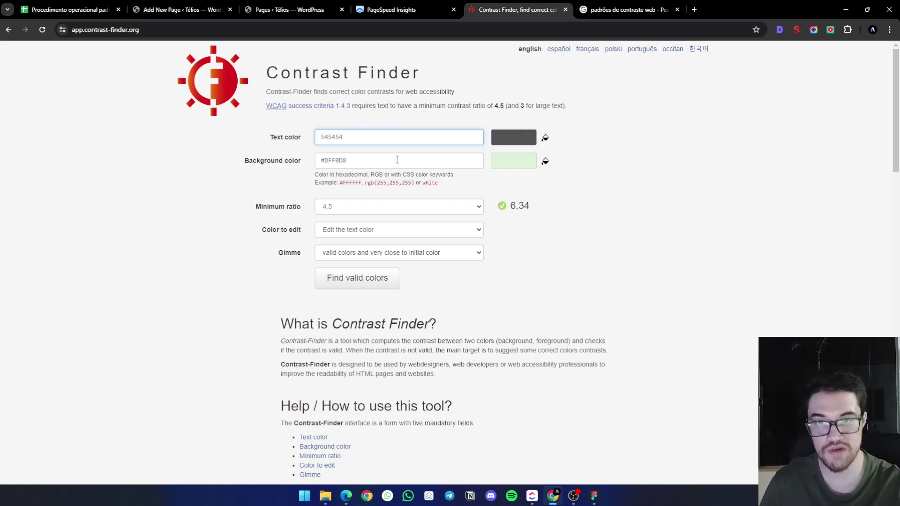
{"action": "left_click_drag", "start_coordinate": [397, 159], "coordinate": [325, 160]}
{"action": "type", "text": "fff"}
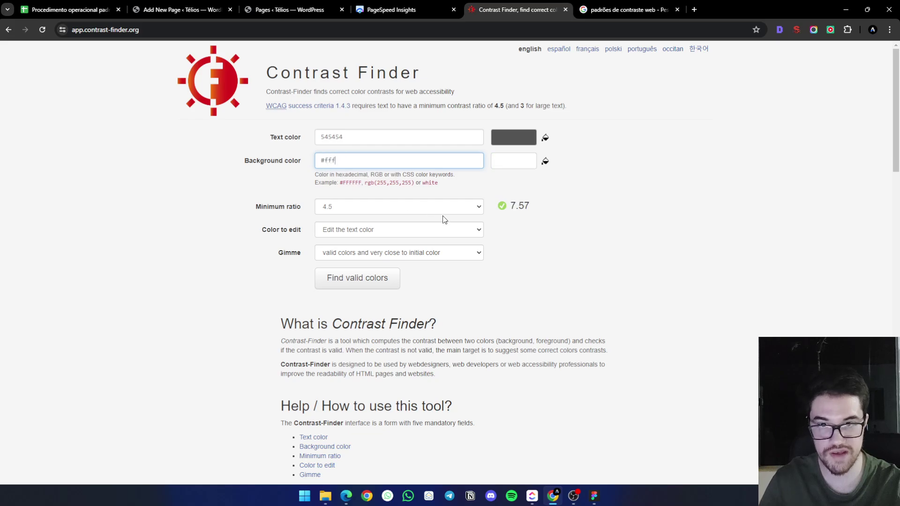
{"action": "left_click", "coordinate": [612, 214]}
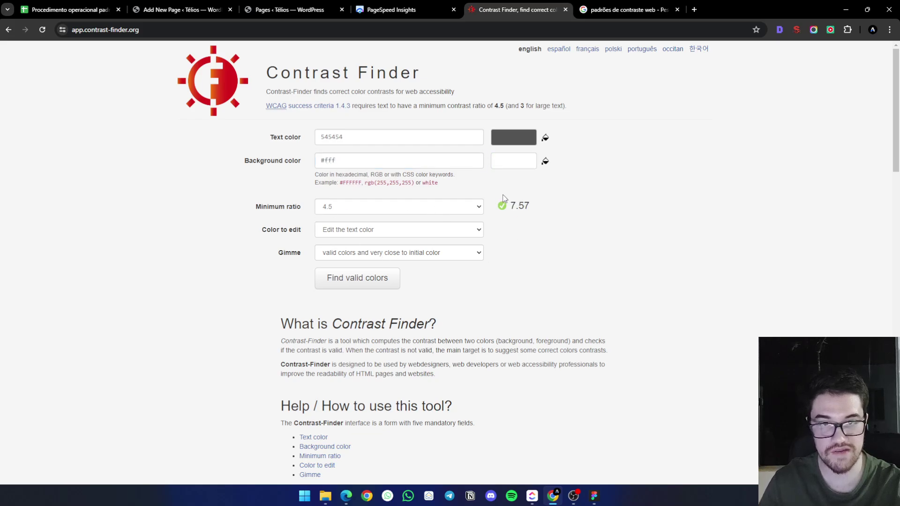
{"action": "left_click_drag", "start_coordinate": [510, 207], "coordinate": [531, 207]}
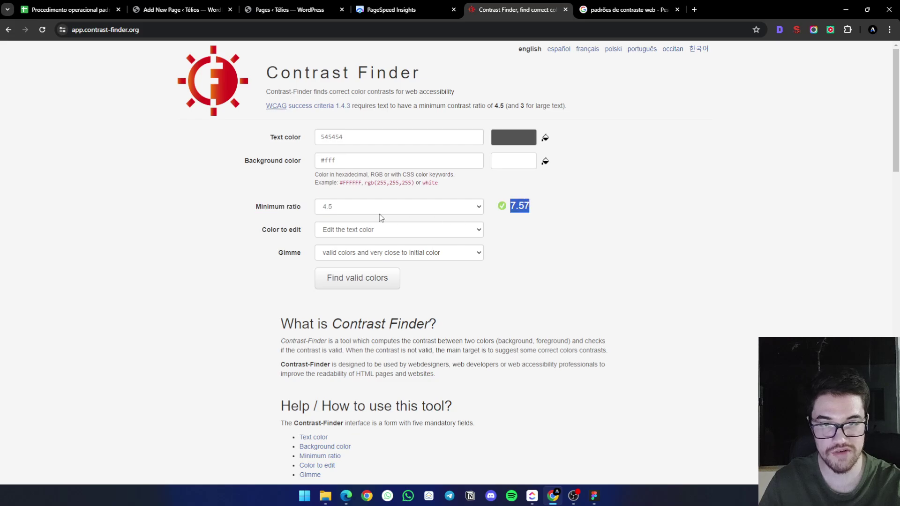
Find valid colours for the #545454 text on white at minimum ratio 4.5 and review the result
{"action": "left_click", "coordinate": [345, 285]}
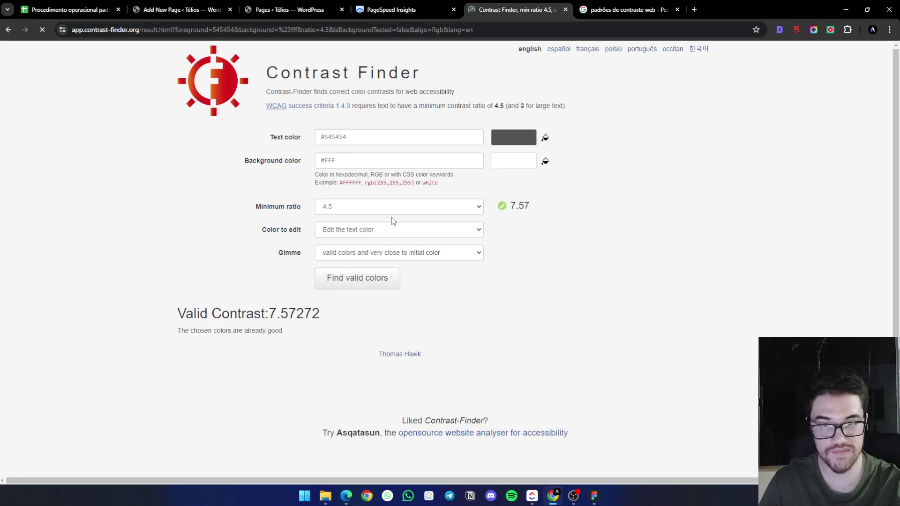
{"action": "scroll", "coordinate": [262, 249], "scroll_direction": "down", "scroll_amount": 5}
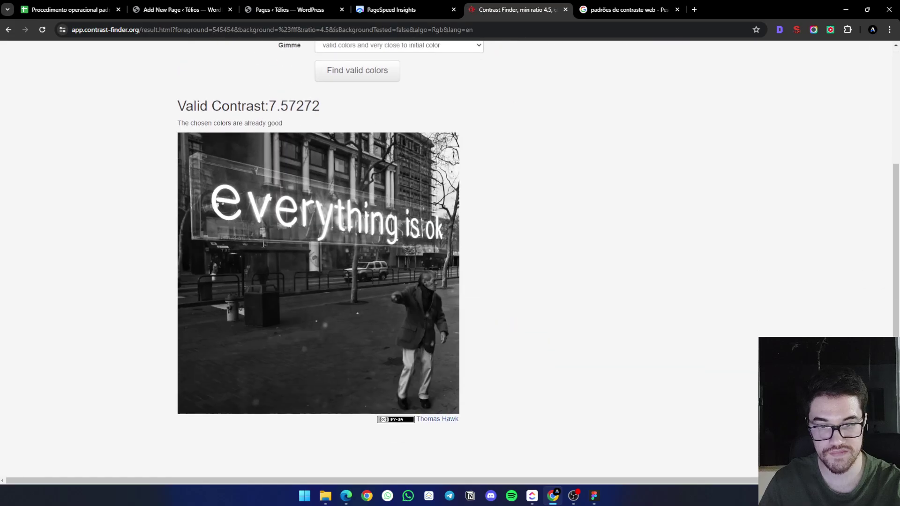
{"action": "scroll", "coordinate": [437, 239], "scroll_direction": "up", "scroll_amount": 5}
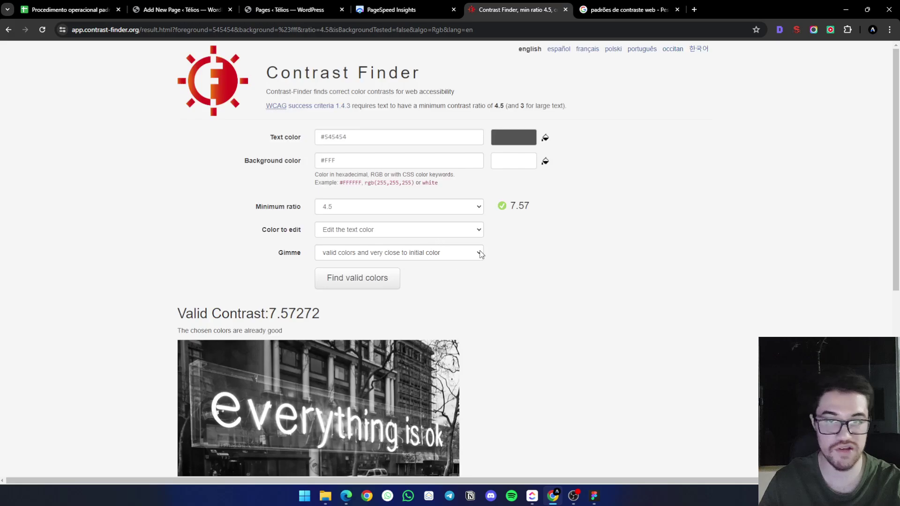
Try a minimum contrast ratio of 7 and return it to 4.5
{"action": "left_click", "coordinate": [365, 211]}
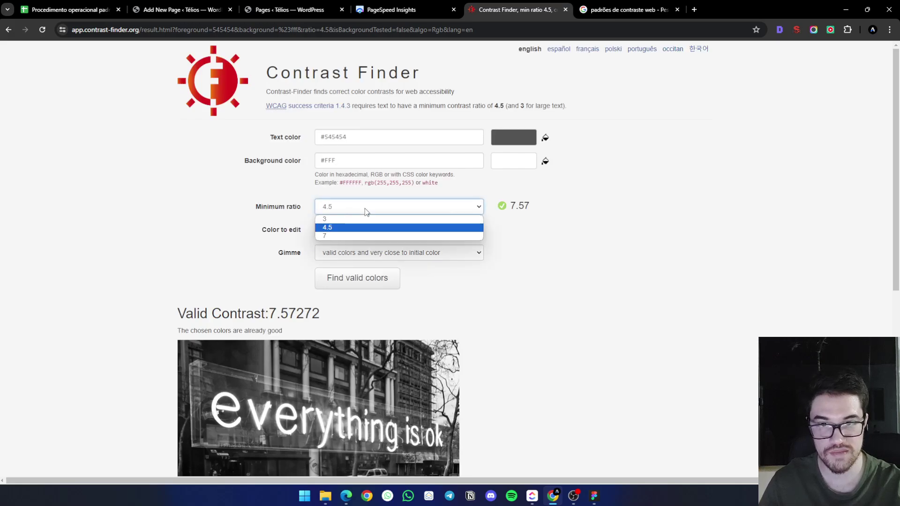
{"action": "left_click", "coordinate": [362, 237]}
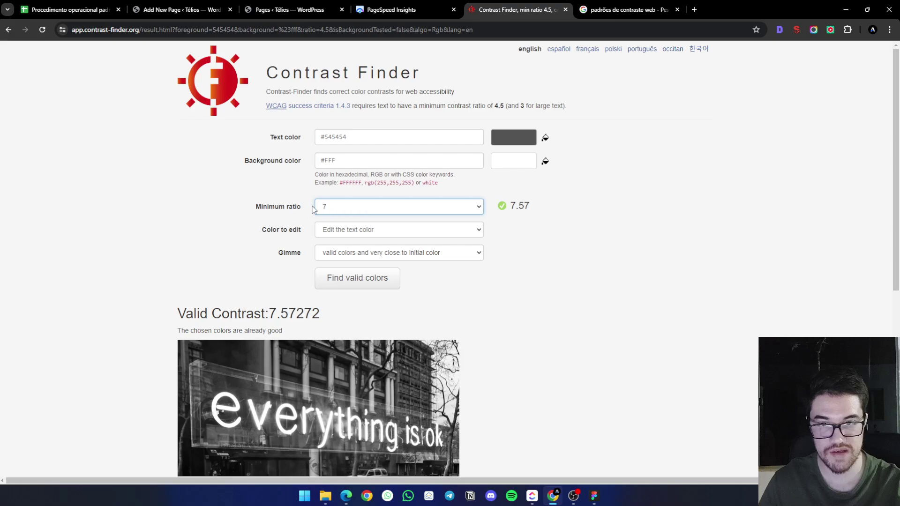
{"action": "left_click", "coordinate": [338, 206]}
{"action": "left_click", "coordinate": [347, 227]}
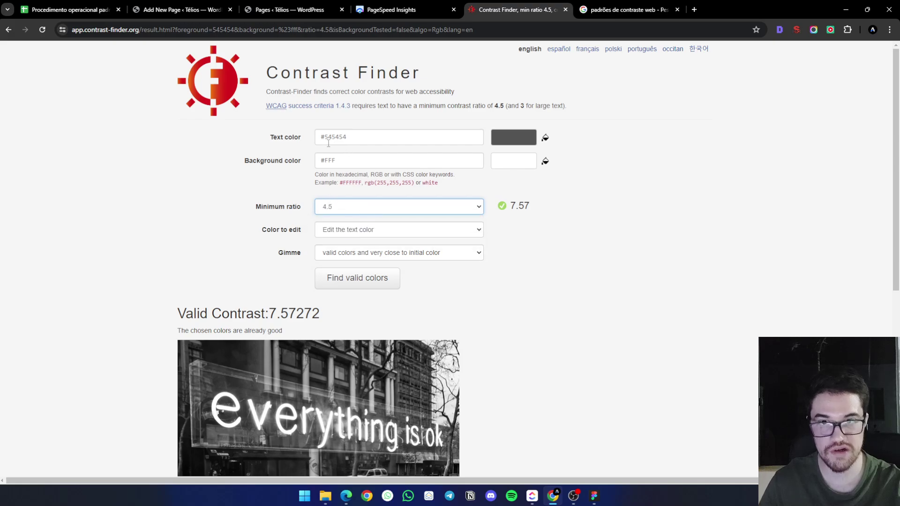
Set the text colour to #d3d3d3, find valid colours at minimum ratio 4.5, and review the old and new contrast results
{"action": "left_click_drag", "start_coordinate": [326, 139], "coordinate": [360, 139]}
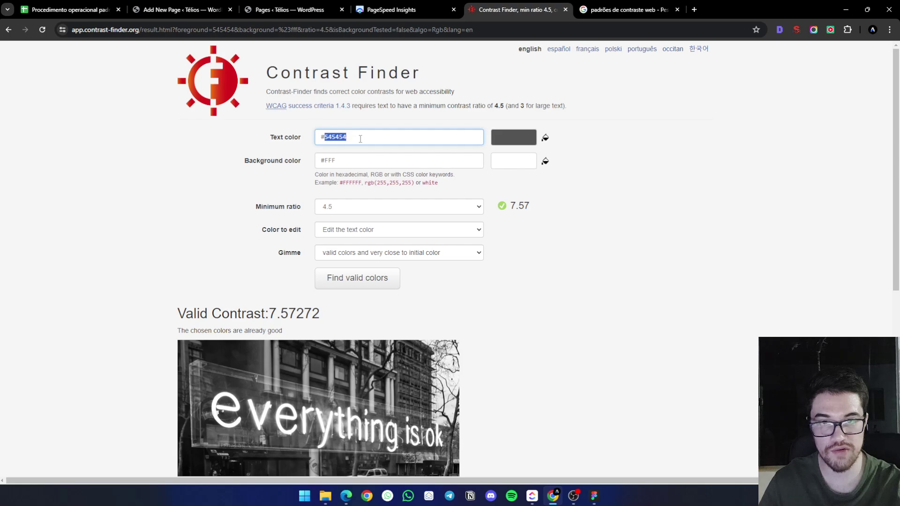
{"action": "type", "text": "d3d3d3"}
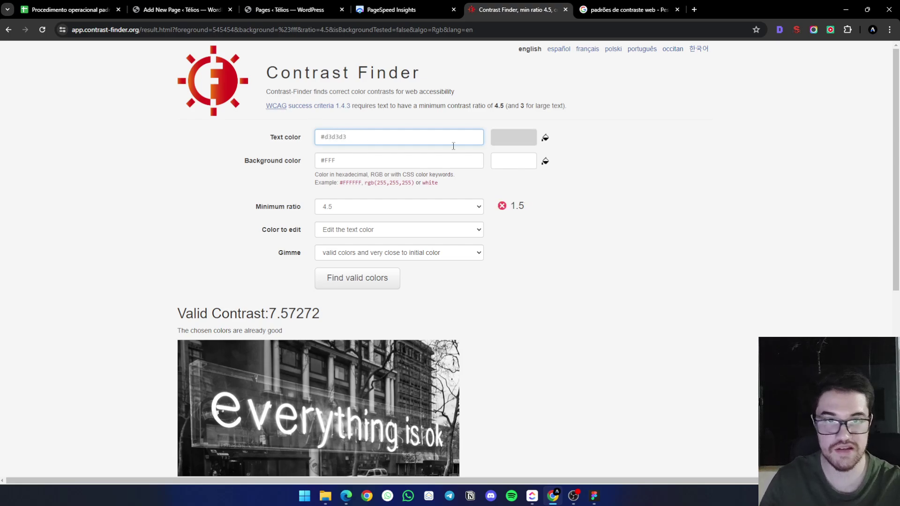
{"action": "left_click", "coordinate": [586, 204]}
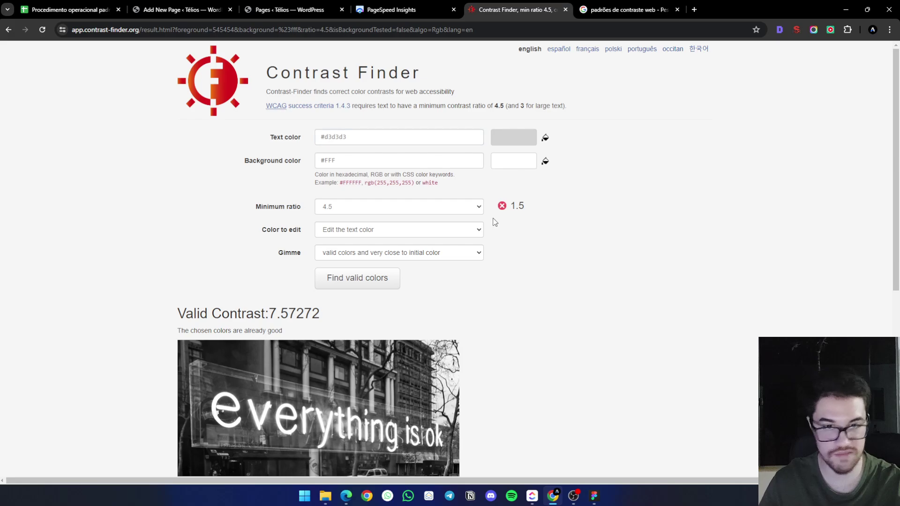
{"action": "left_click", "coordinate": [375, 280]}
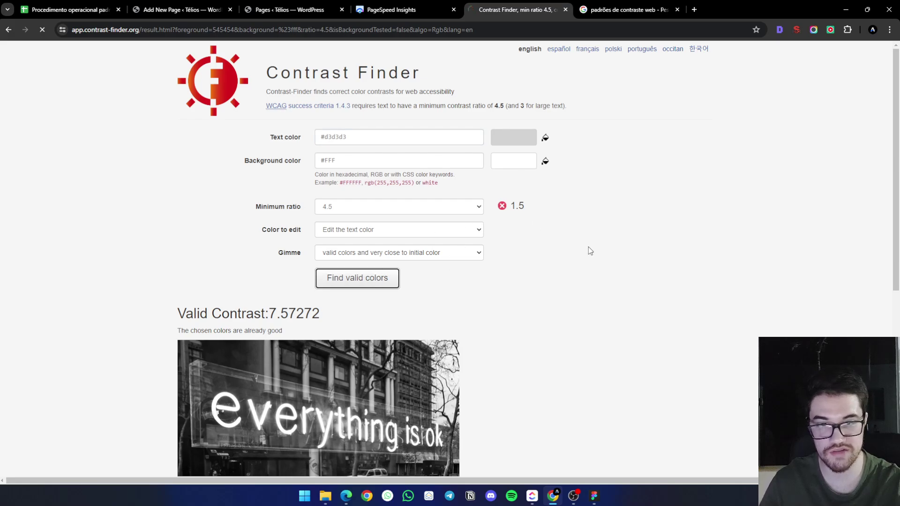
{"action": "scroll", "coordinate": [362, 328], "scroll_direction": "down", "scroll_amount": 3}
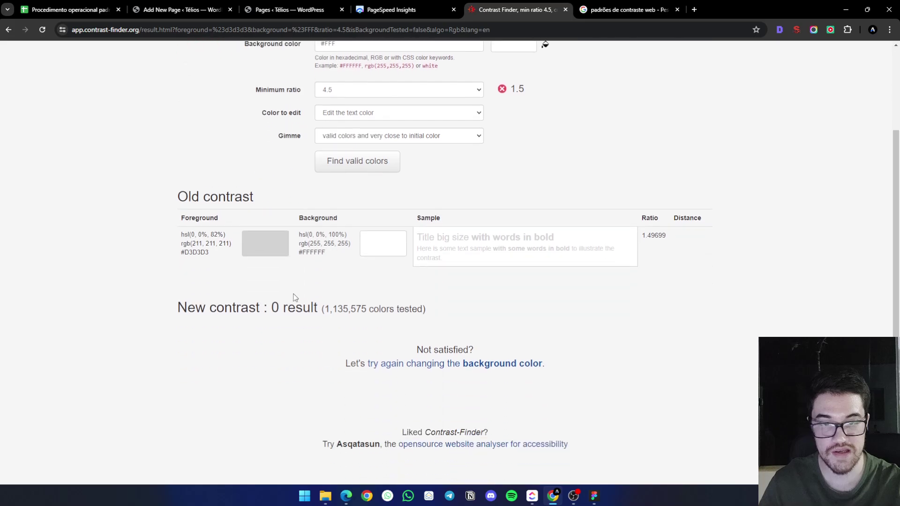
{"action": "scroll", "coordinate": [361, 328], "scroll_direction": "up", "scroll_amount": 1}
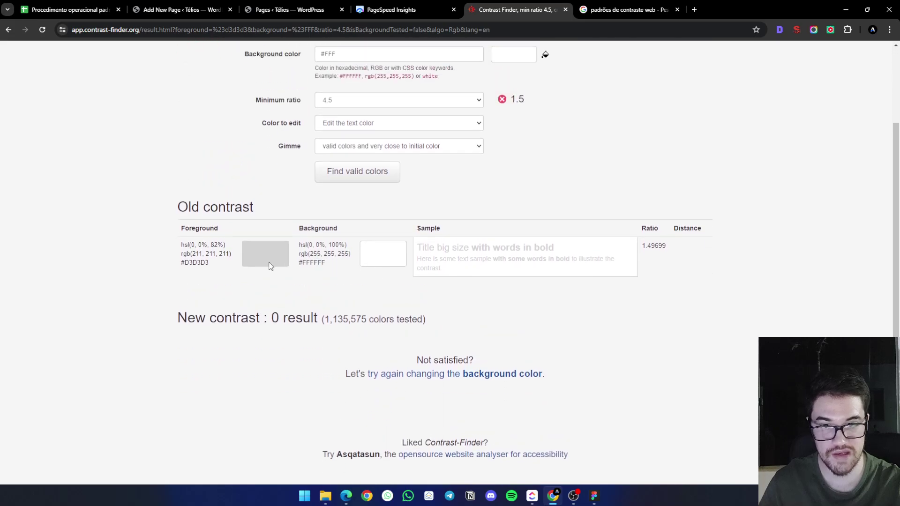
{"action": "scroll", "coordinate": [244, 264], "scroll_direction": "up", "scroll_amount": 1}
{"action": "scroll", "coordinate": [245, 263], "scroll_direction": "down", "scroll_amount": 2}
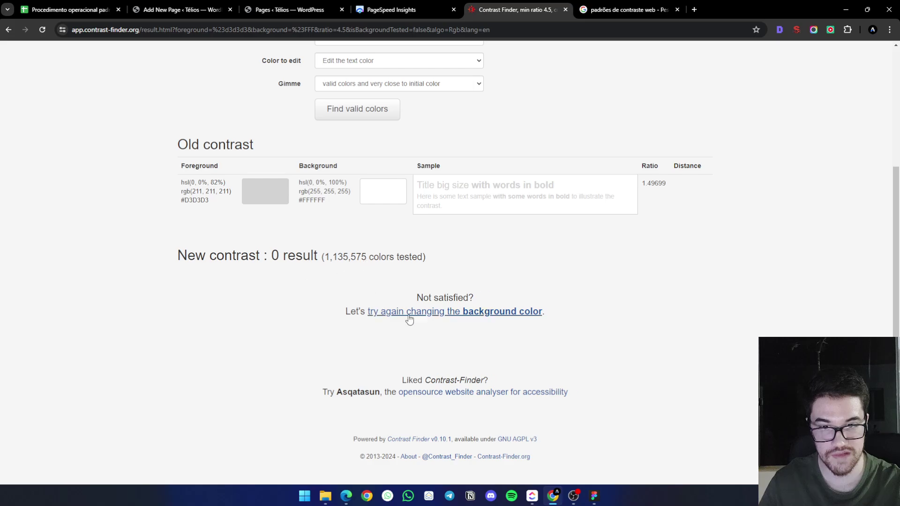
{"action": "scroll", "coordinate": [405, 273], "scroll_direction": "up", "scroll_amount": 1}
{"action": "scroll", "coordinate": [403, 272], "scroll_direction": "up", "scroll_amount": 2}
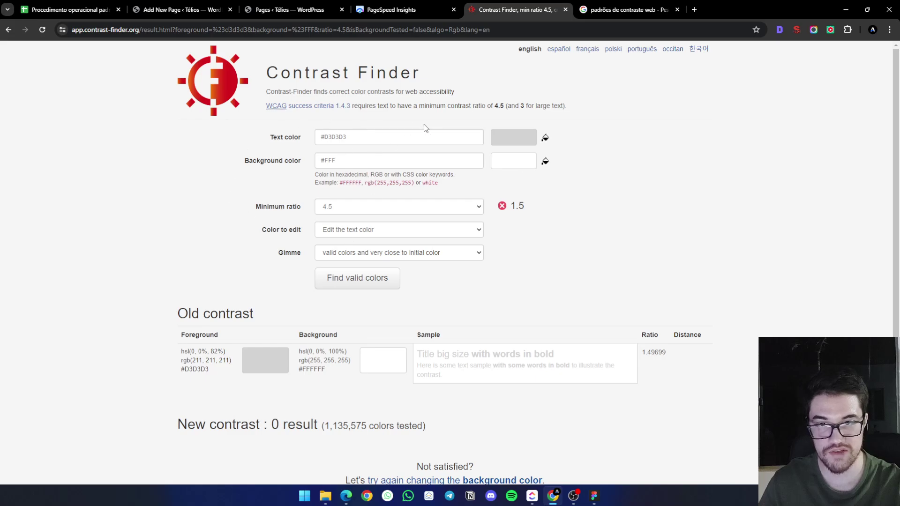
Set the minimum contrast ratio to 7 for the #D3D3D3 text on white
{"action": "left_click", "coordinate": [545, 137]}
{"action": "left_click", "coordinate": [215, 209]}
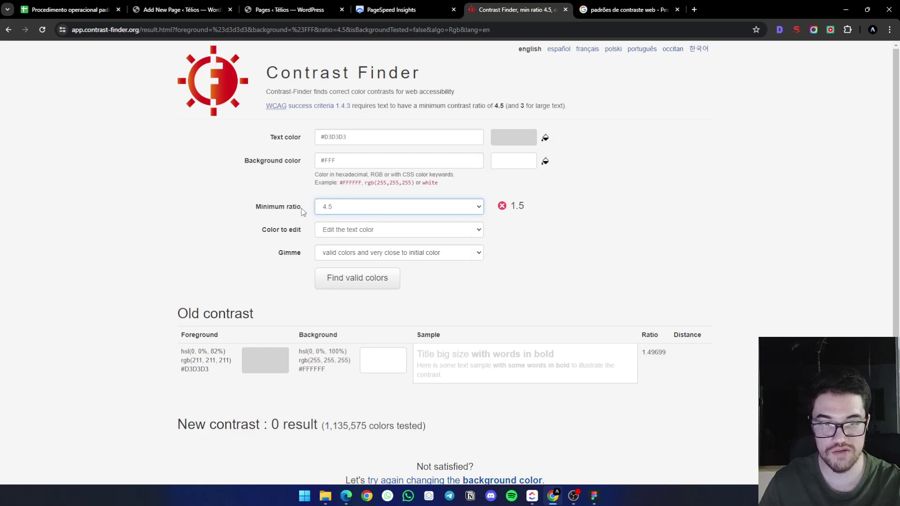
{"action": "left_click", "coordinate": [331, 212]}
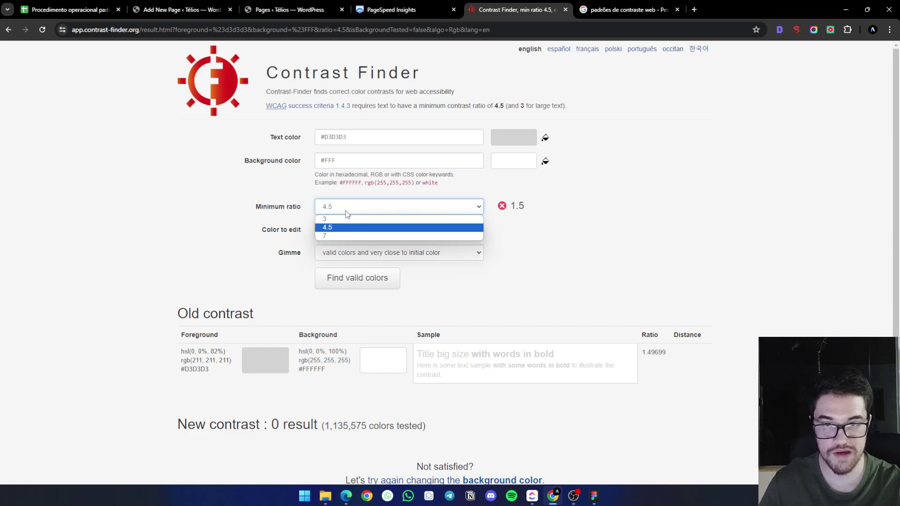
{"action": "left_click", "coordinate": [349, 236]}
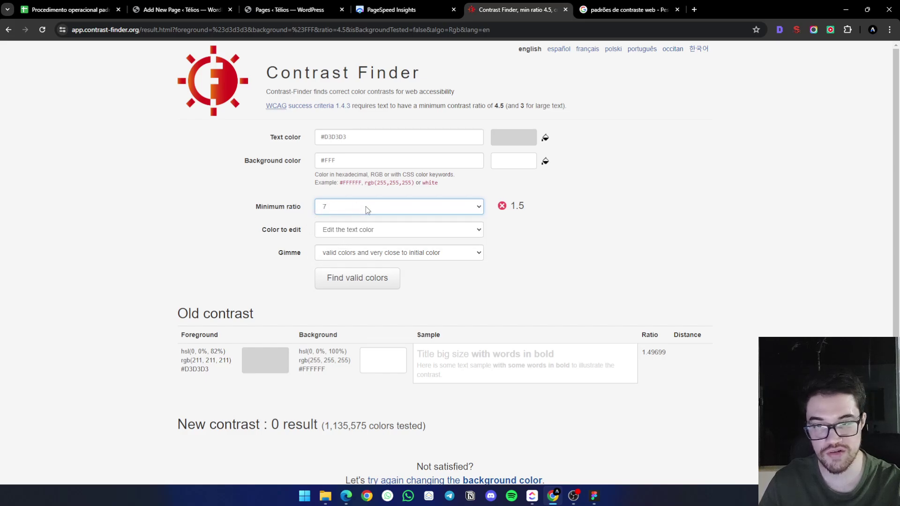
Review the Color to edit and Gimme options, keep their current choices, and find valid colours at the new minimum ratio
{"action": "left_click", "coordinate": [367, 234]}
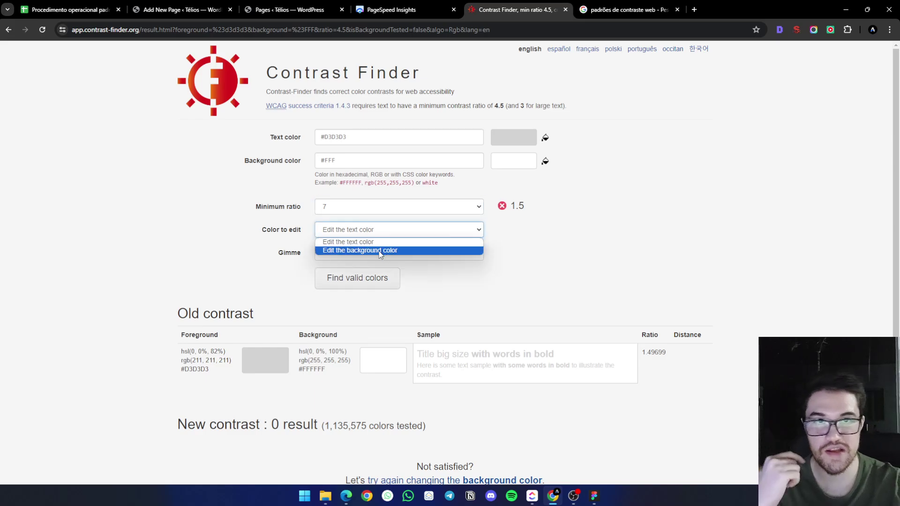
{"action": "left_click", "coordinate": [281, 253]}
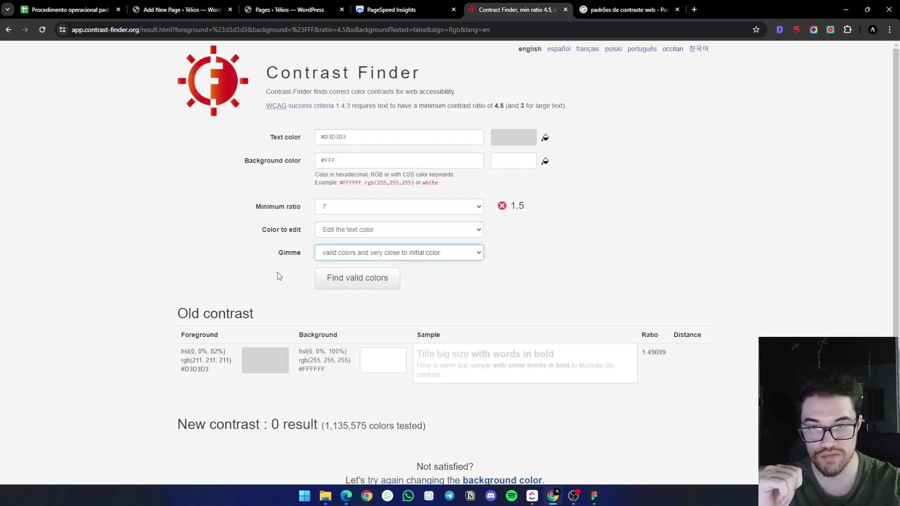
{"action": "left_click", "coordinate": [355, 255]}
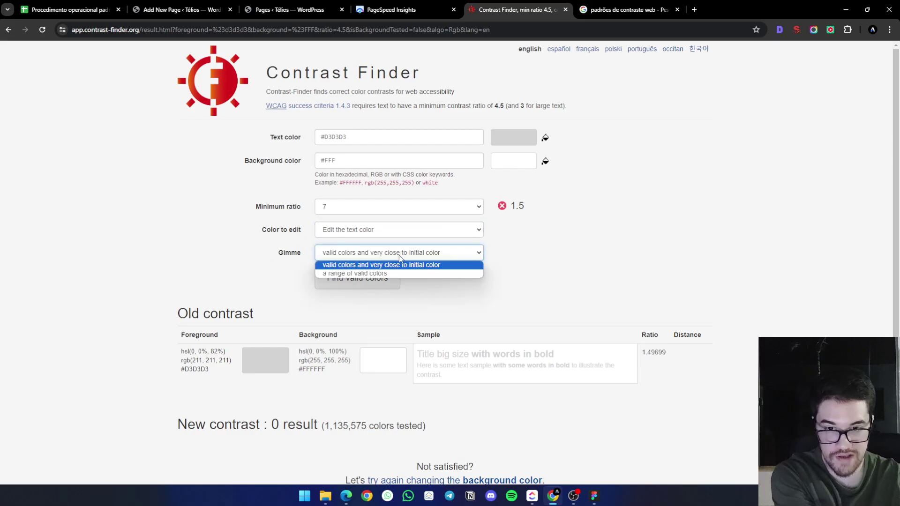
{"action": "left_click", "coordinate": [257, 286]}
{"action": "scroll", "coordinate": [330, 229], "scroll_direction": "down", "scroll_amount": 3}
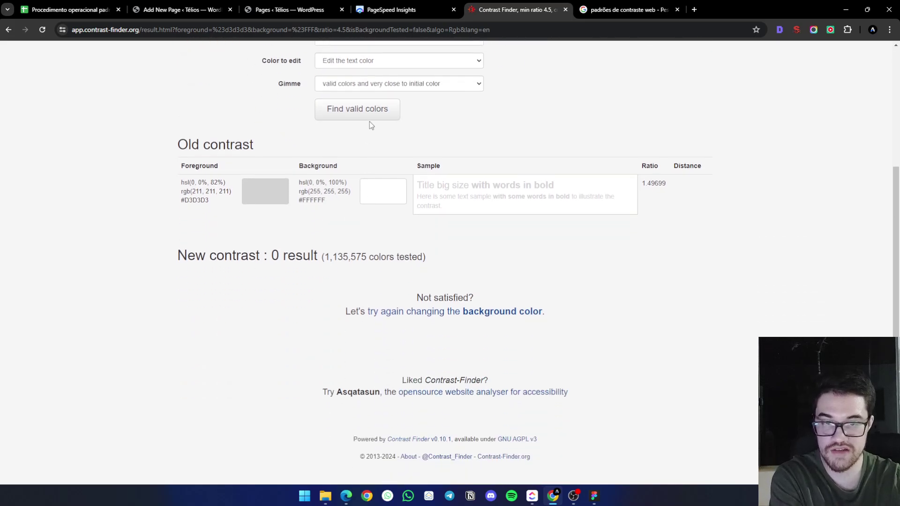
{"action": "left_click", "coordinate": [370, 117]}
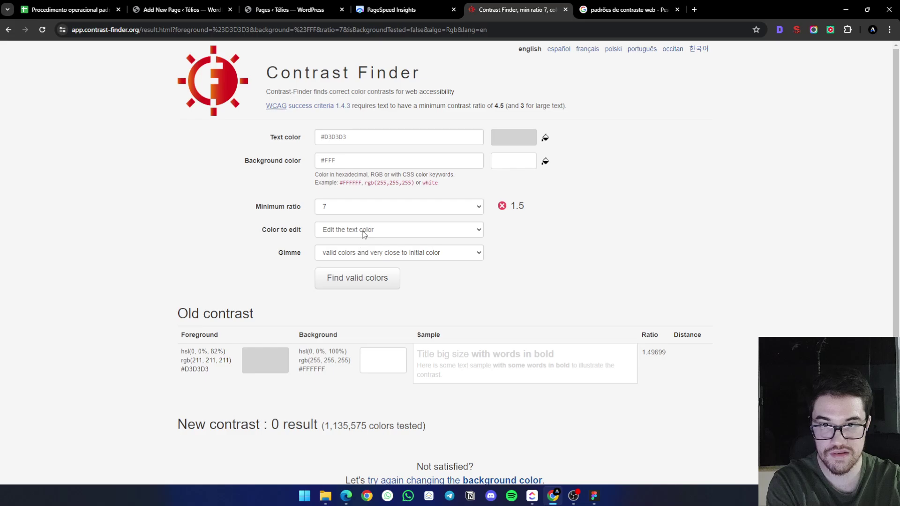
Set the colour to edit to the background colour, find valid colours again, and review the results
{"action": "left_click", "coordinate": [327, 230]}
{"action": "left_click", "coordinate": [377, 250]}
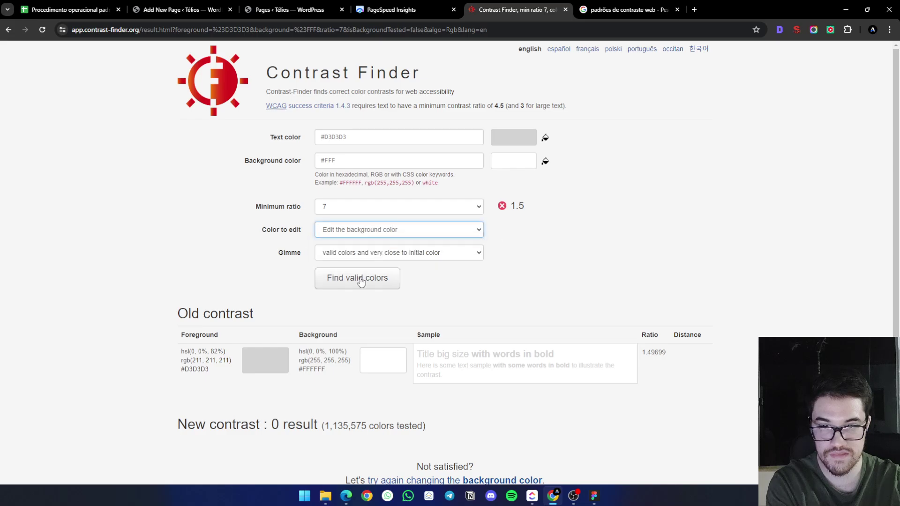
{"action": "left_click", "coordinate": [359, 279]}
{"action": "scroll", "coordinate": [400, 333], "scroll_direction": "down", "scroll_amount": 3}
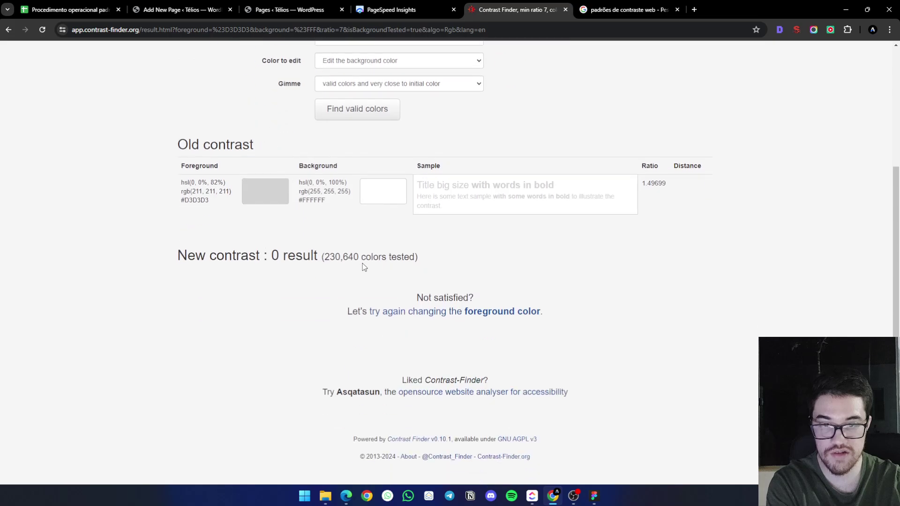
{"action": "scroll", "coordinate": [363, 265], "scroll_direction": "up", "scroll_amount": 3}
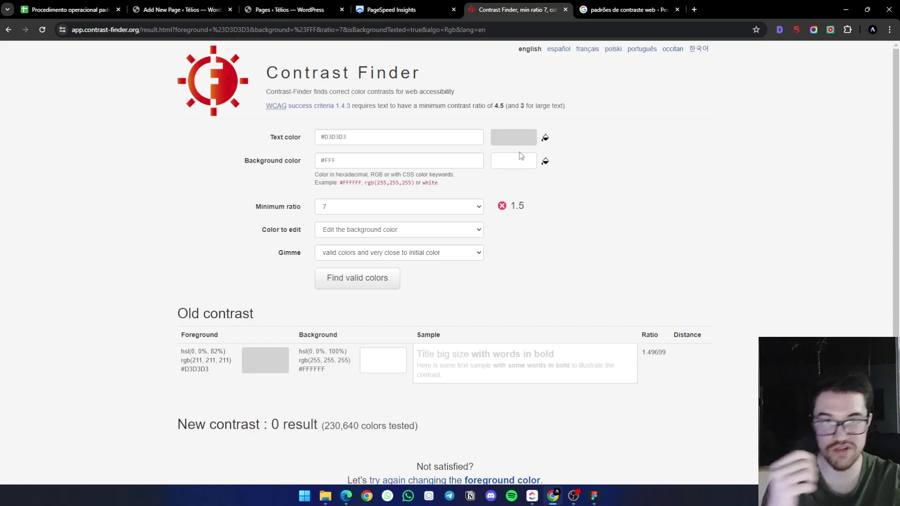
Darken the text colour to #8A8A8A with the colour picker, find valid colours, and check the new contrast results
{"action": "left_click", "coordinate": [544, 137]}
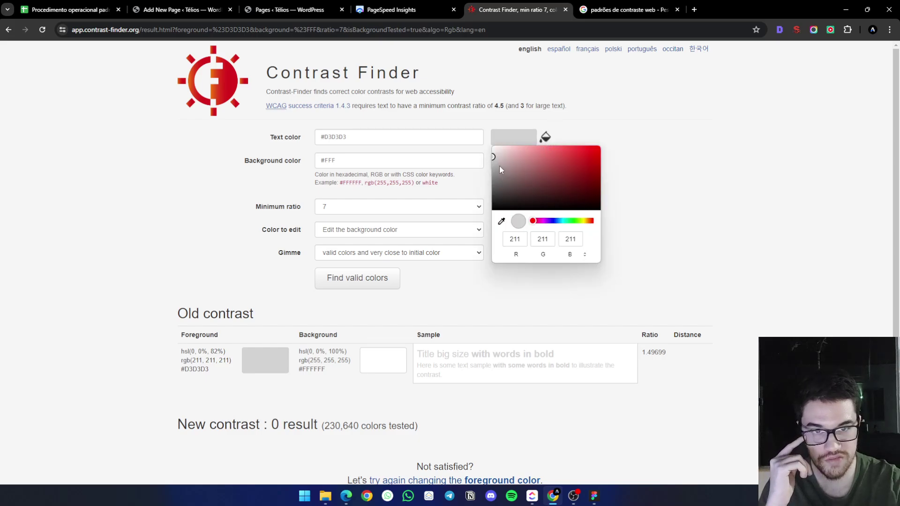
{"action": "left_click_drag", "start_coordinate": [499, 166], "coordinate": [461, 181]}
{"action": "left_click", "coordinate": [171, 249]}
{"action": "left_click", "coordinate": [378, 281]}
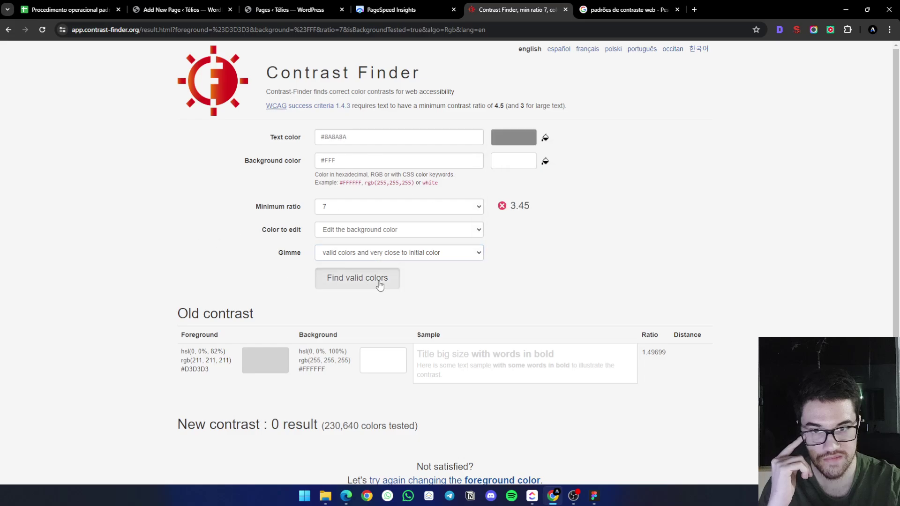
{"action": "scroll", "coordinate": [204, 277], "scroll_direction": "down", "scroll_amount": 3}
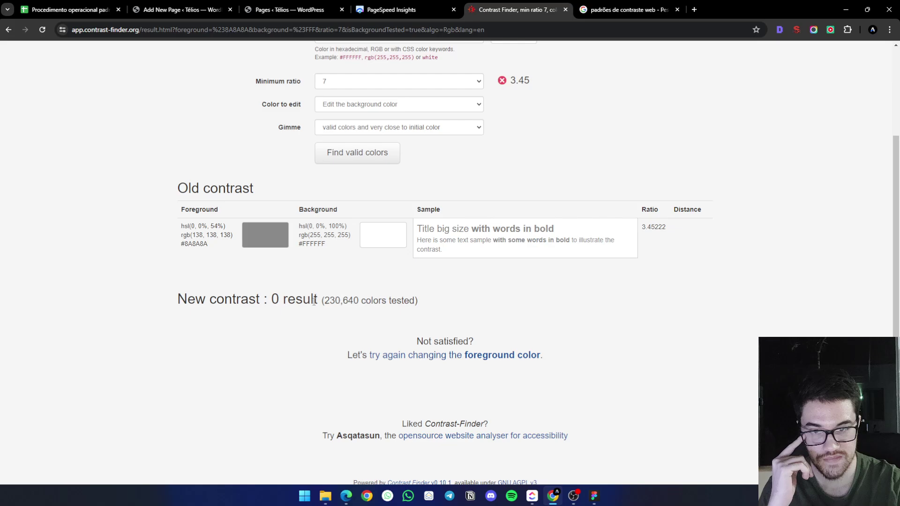
Switch to Figma and move the Contrast plugin window clear of the design frames
{"action": "left_click", "coordinate": [594, 496]}
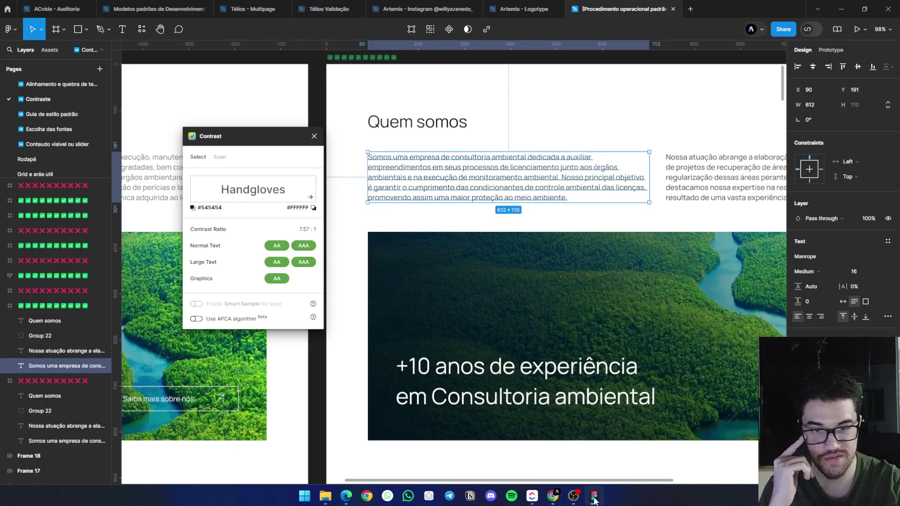
{"action": "left_click", "coordinate": [356, 289]}
{"action": "scroll", "coordinate": [357, 289], "scroll_direction": "down", "scroll_amount": 5}
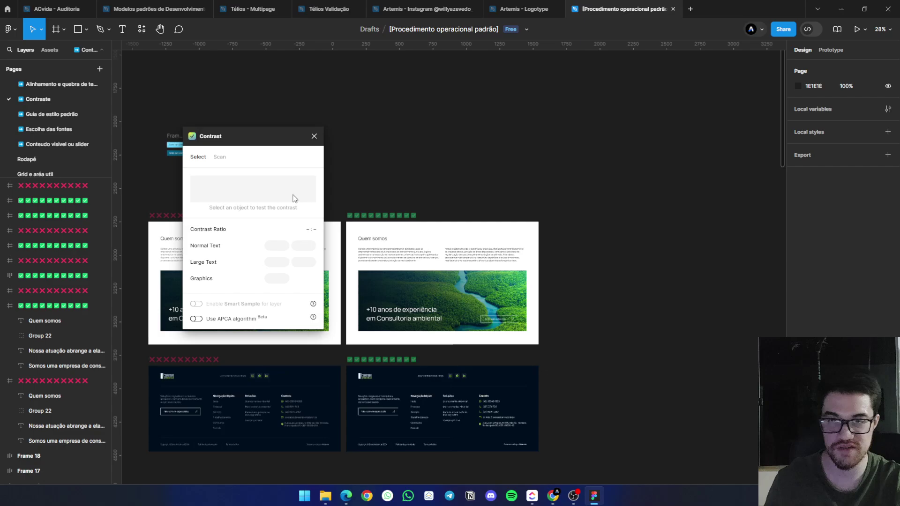
{"action": "left_click_drag", "start_coordinate": [304, 108], "coordinate": [328, 110]}
{"action": "left_click_drag", "start_coordinate": [271, 137], "coordinate": [597, 79]}
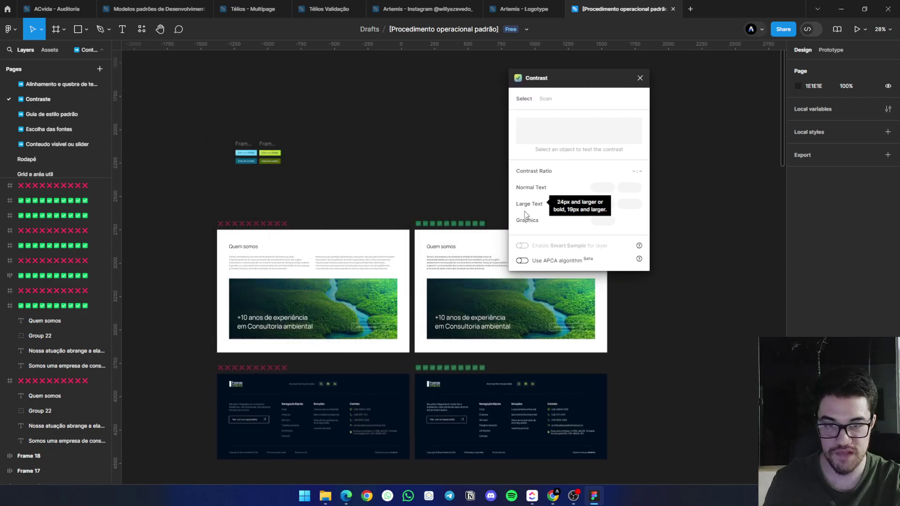
Check the contrast of the corrected Quem somos paragraph and of the light blue button's Entre em contato label
{"action": "left_click", "coordinate": [466, 263]}
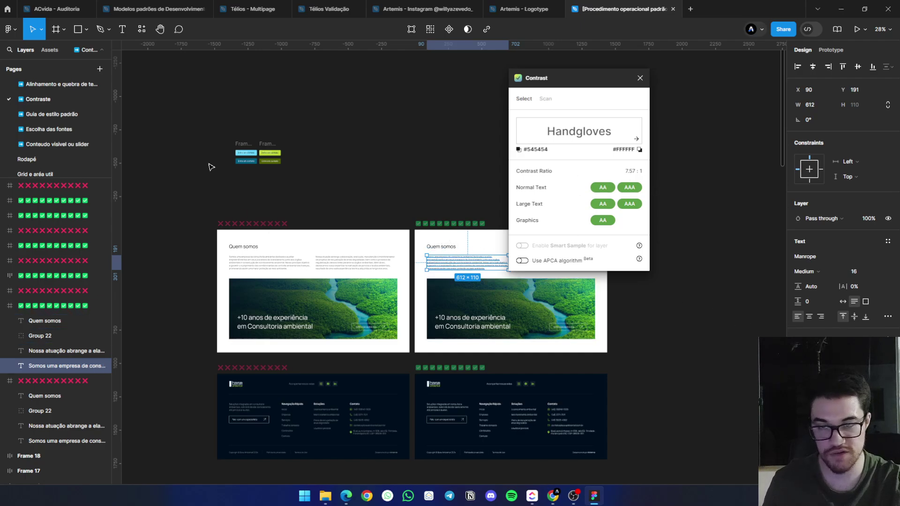
{"action": "scroll", "coordinate": [206, 164], "scroll_direction": "up", "scroll_amount": 8}
{"action": "left_click", "coordinate": [345, 255]}
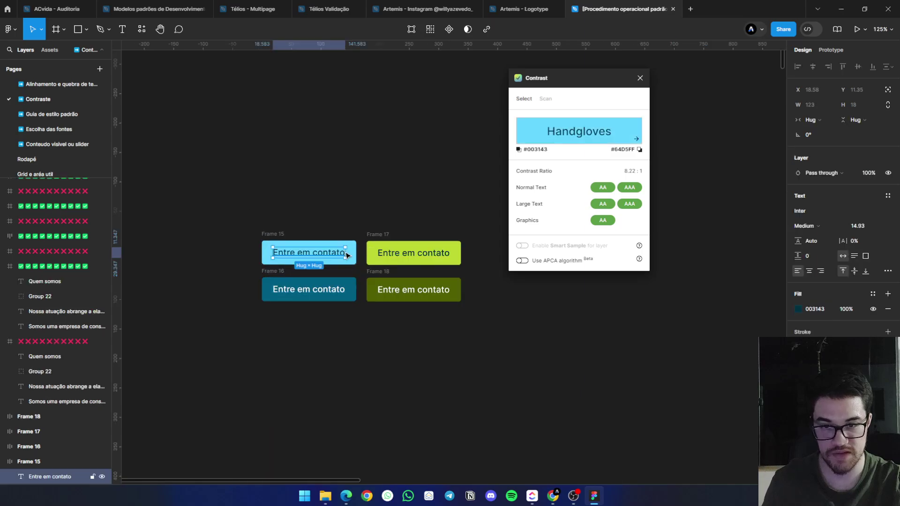
{"action": "left_click", "coordinate": [358, 268]}
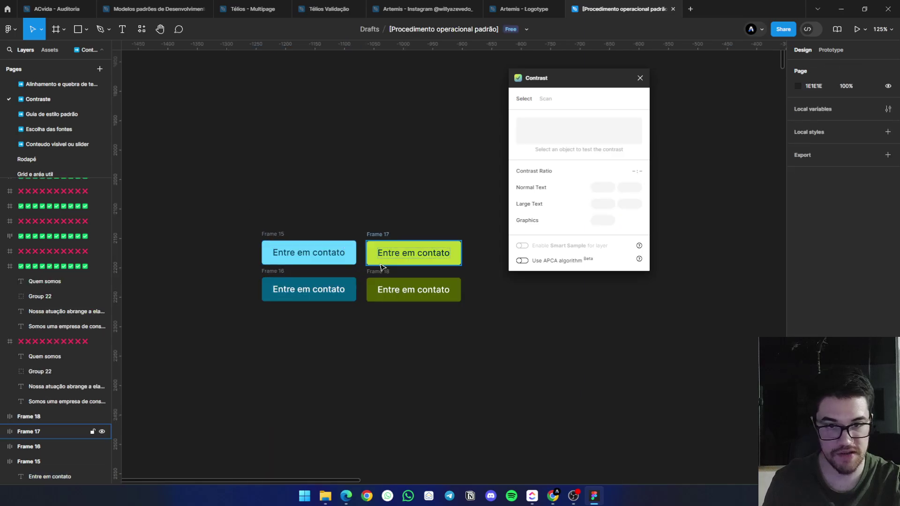
Darken the fill of the light blue button, Frame 15, to #0A9ED6 and check its label's contrast
{"action": "left_click", "coordinate": [352, 258]}
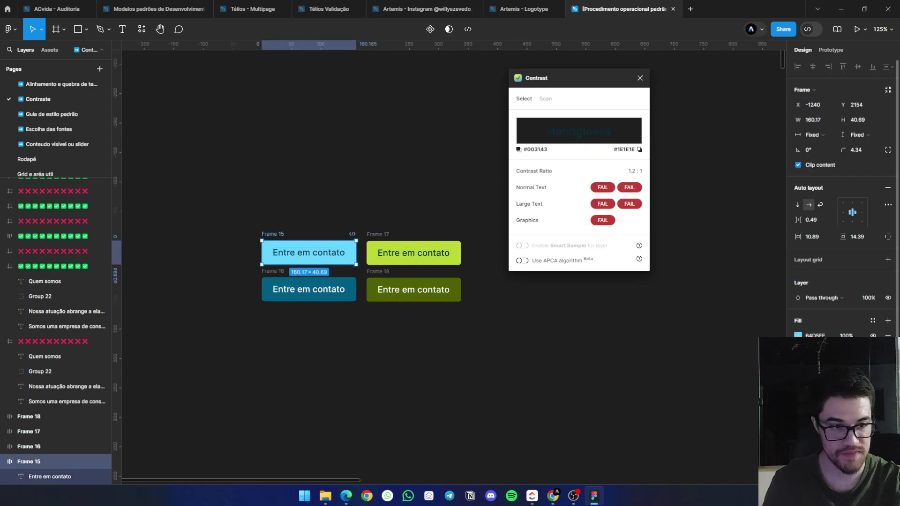
{"action": "left_click", "coordinate": [797, 335]}
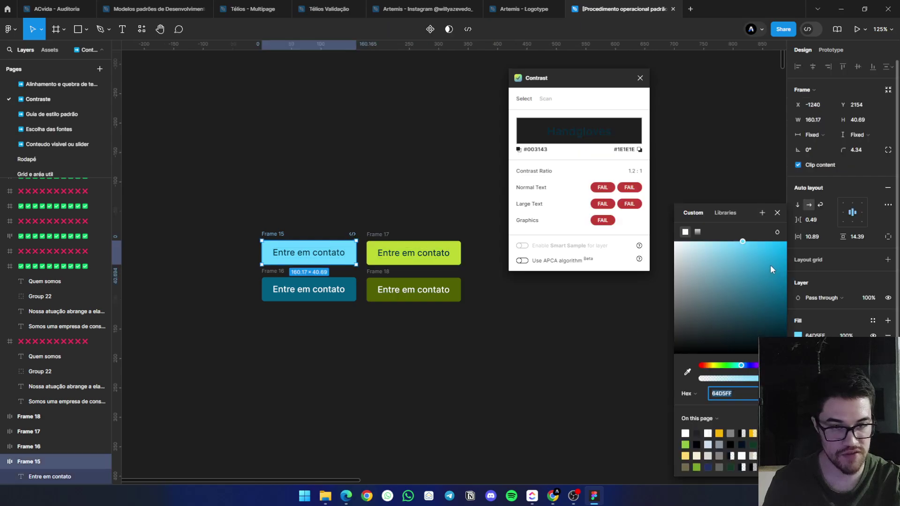
{"action": "left_click_drag", "start_coordinate": [769, 265], "coordinate": [781, 260]}
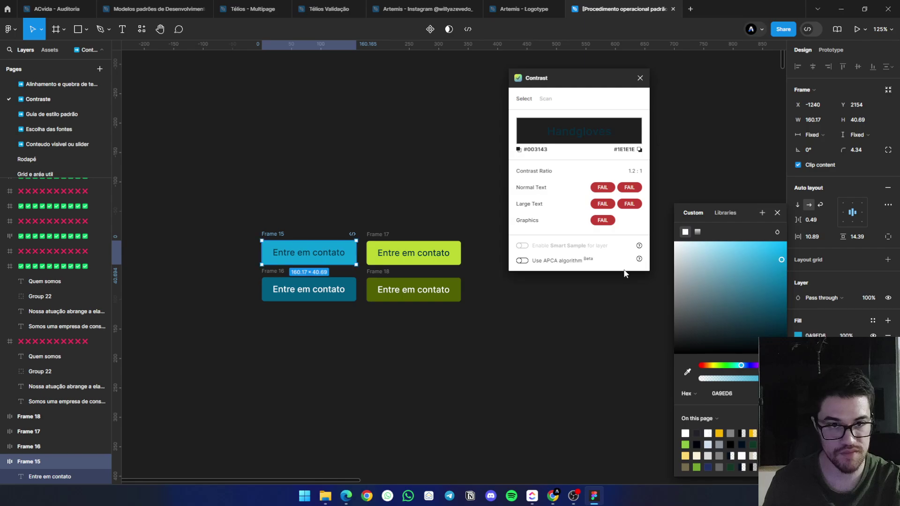
{"action": "left_click", "coordinate": [385, 202]}
{"action": "left_click", "coordinate": [346, 261]}
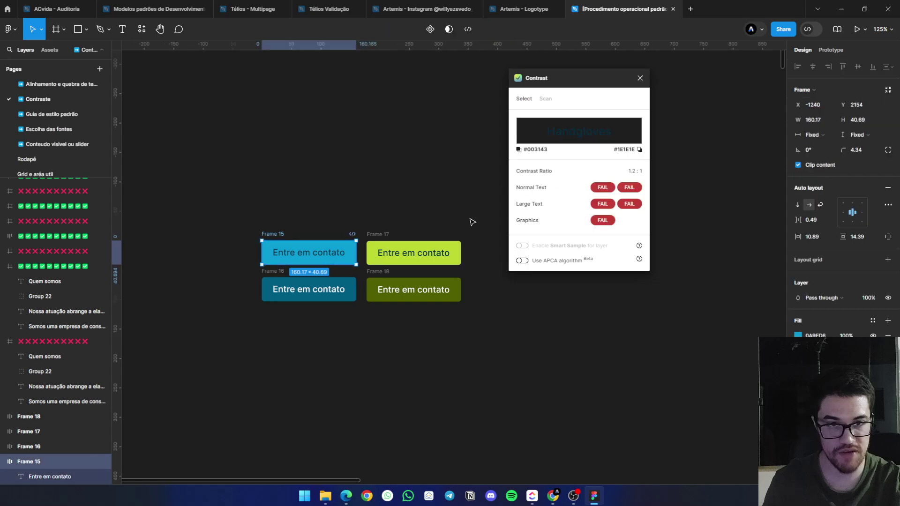
{"action": "left_click", "coordinate": [334, 255]}
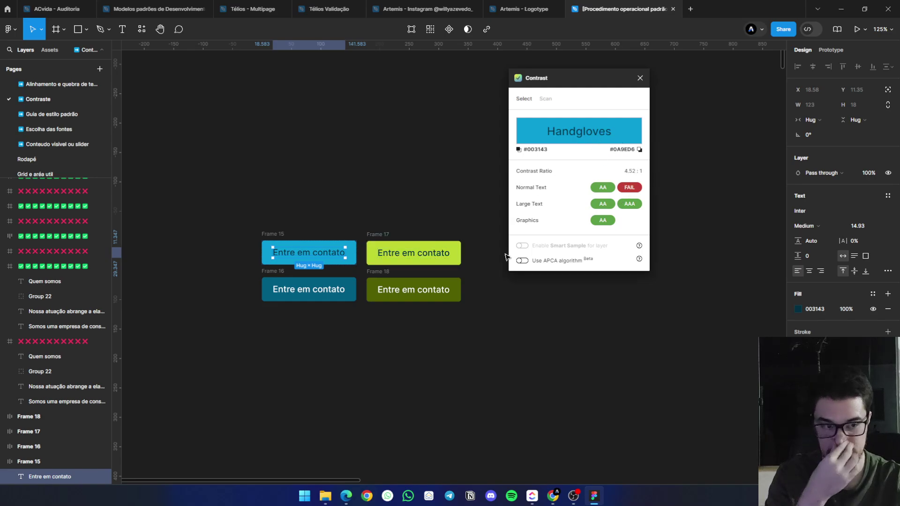
Copy the button label's fill colour from Figma and enter #003143 as the text colour in Contrast Finder
{"action": "left_click", "coordinate": [814, 310]}
{"action": "key", "text": "ctrl+c"}
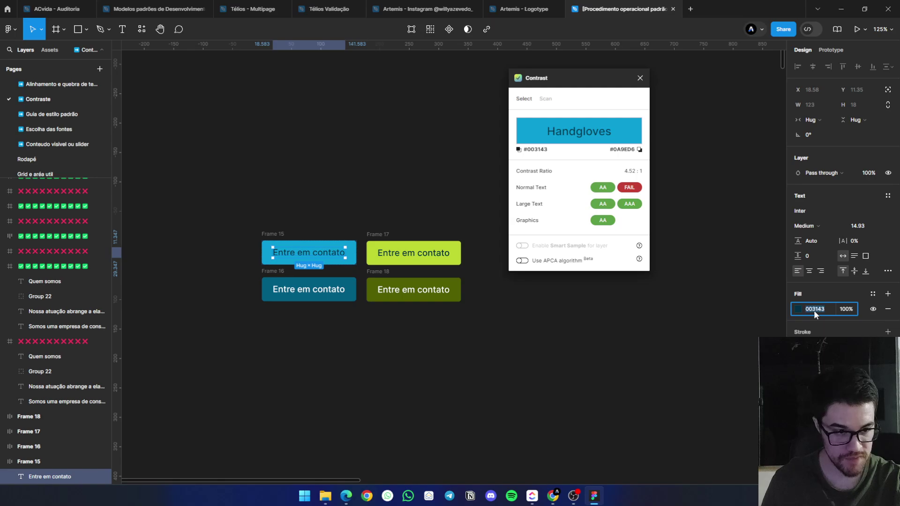
{"action": "left_click", "coordinate": [552, 495]}
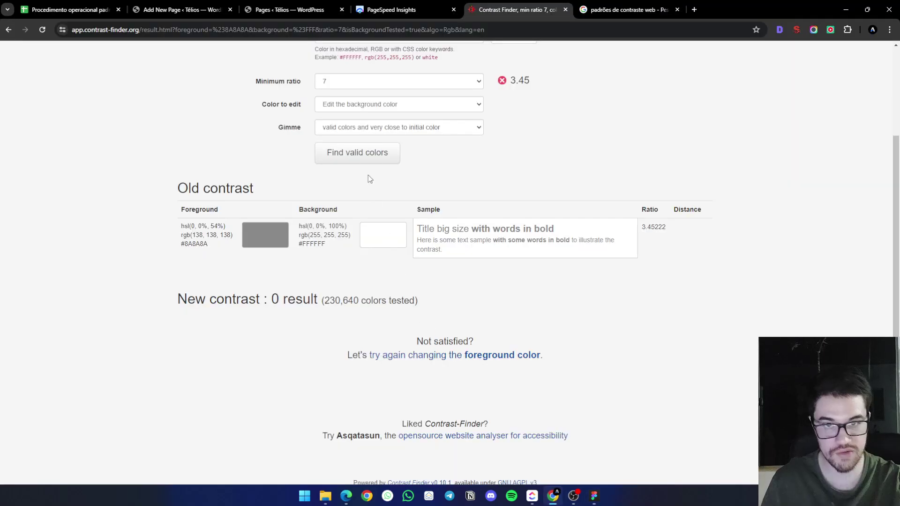
{"action": "triple_click", "coordinate": [366, 142]}
{"action": "key", "text": "ctrl+v"}
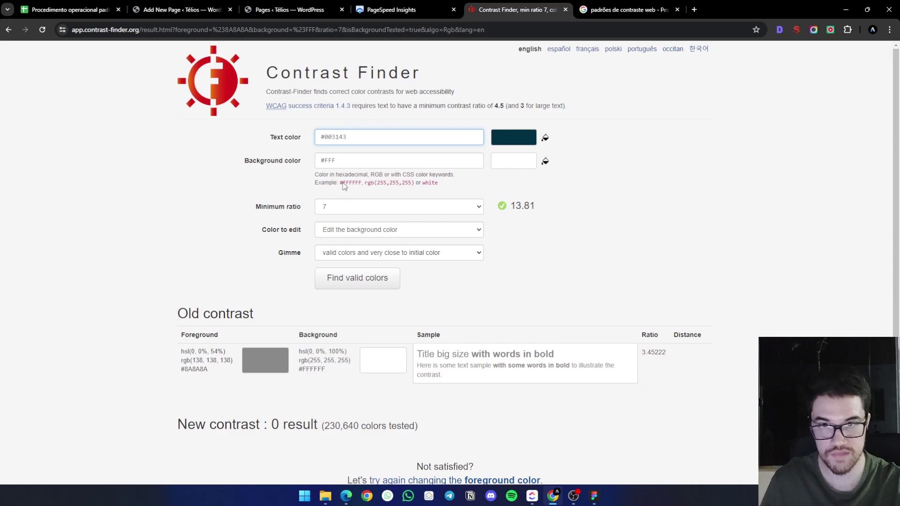
Set the Contrast Finder background colour to Frame 15's fill, #0A9ED6, and find valid colours
{"action": "left_click", "coordinate": [358, 163]}
{"action": "left_click", "coordinate": [594, 495]}
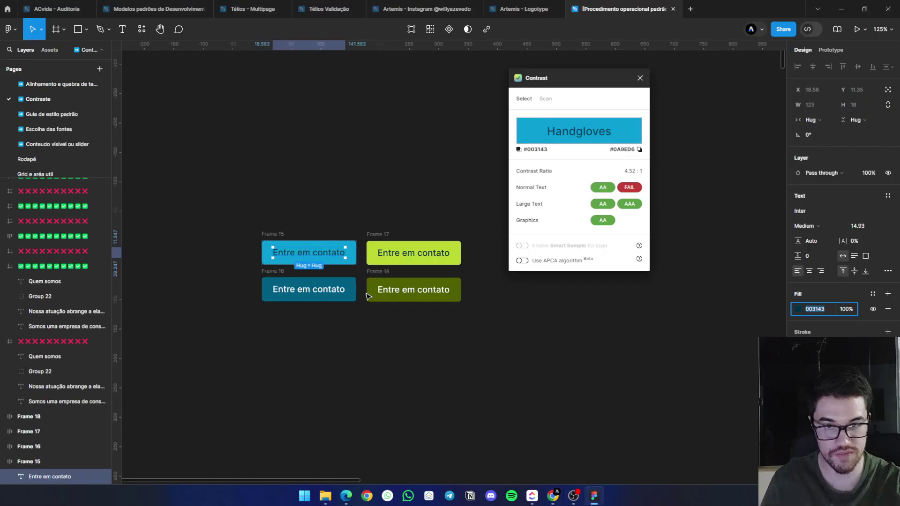
{"action": "left_click", "coordinate": [349, 256]}
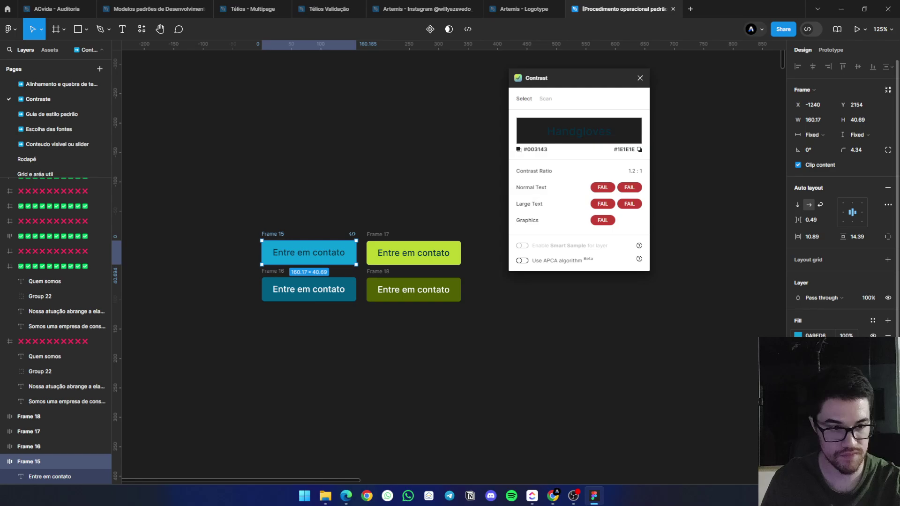
{"action": "key", "text": "alt+Tab"}
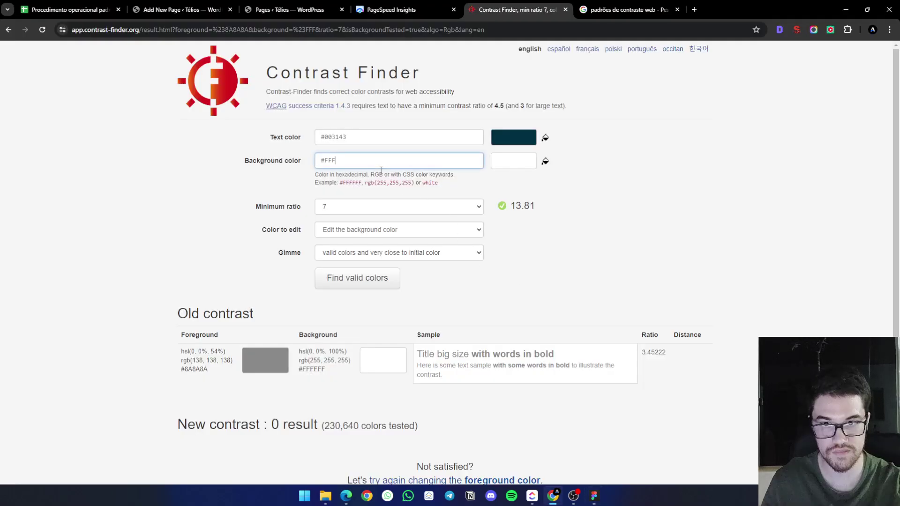
{"action": "key", "text": "ctrl+a"}
{"action": "type", "text": "#0A9ED6"}
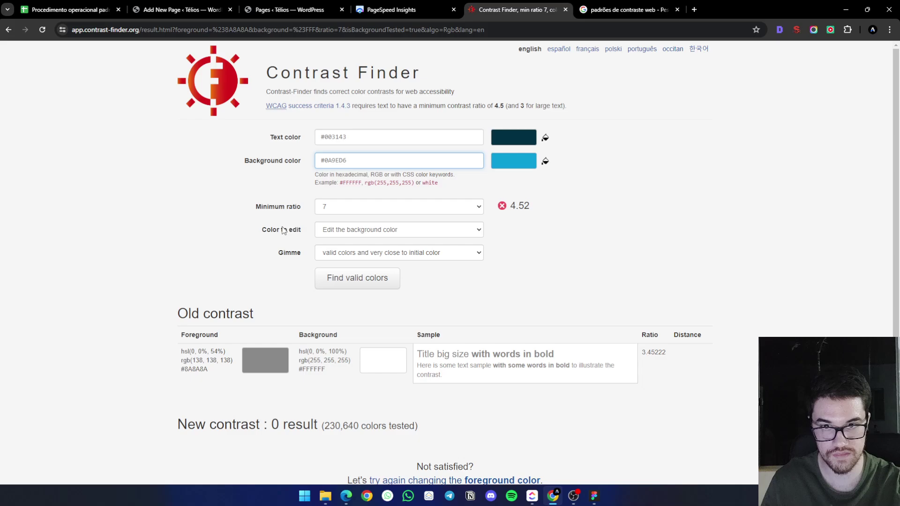
{"action": "left_click", "coordinate": [363, 279]}
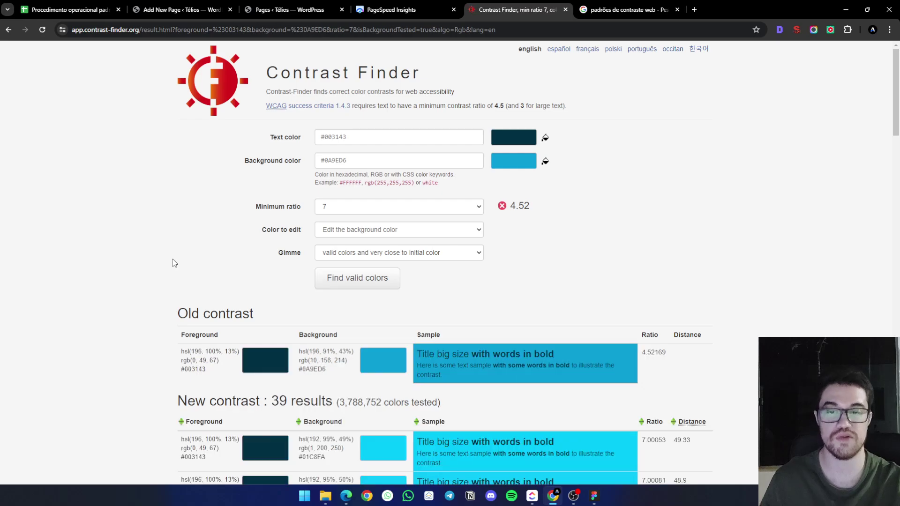
Examine the suggested background colours for the #003143 text, comparing their samples and ratios with the old contrast
{"action": "scroll", "coordinate": [187, 266], "scroll_direction": "down", "scroll_amount": 3}
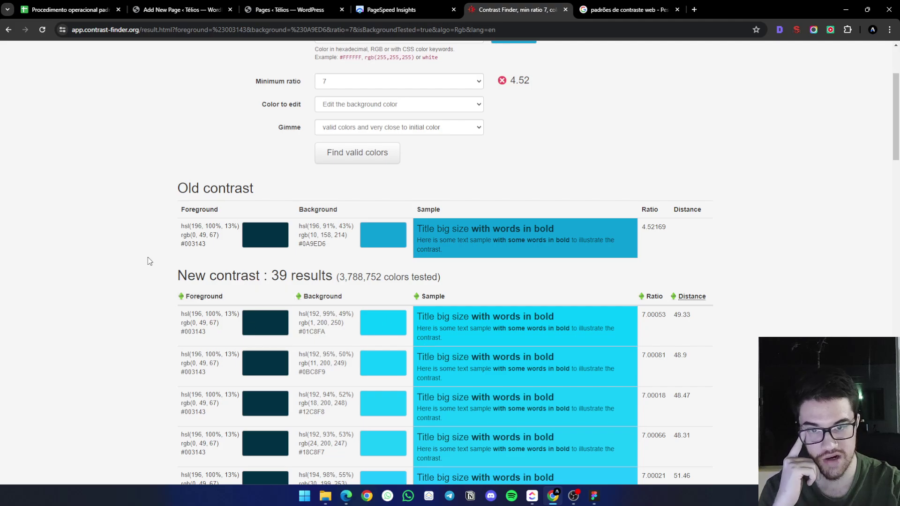
{"action": "scroll", "coordinate": [149, 261], "scroll_direction": "up", "scroll_amount": 2}
{"action": "scroll", "coordinate": [161, 284], "scroll_direction": "down", "scroll_amount": 3}
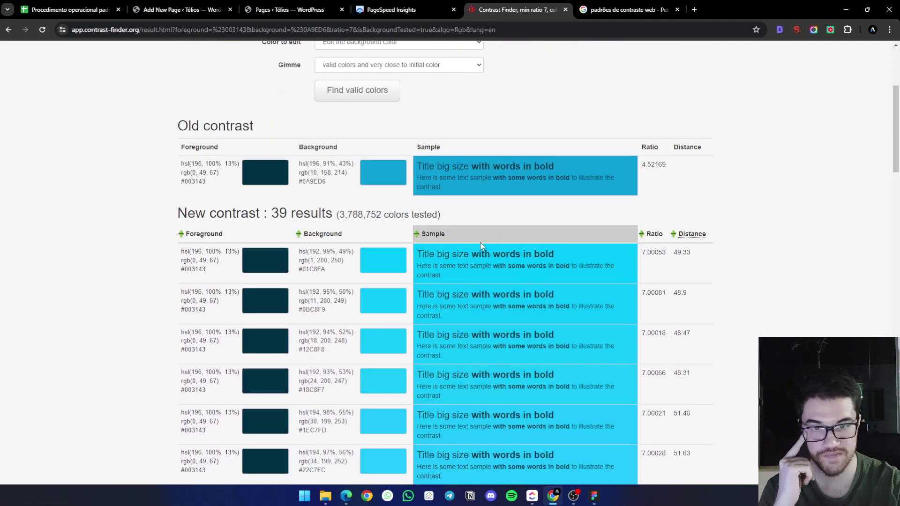
{"action": "scroll", "coordinate": [204, 257], "scroll_direction": "up", "scroll_amount": 1}
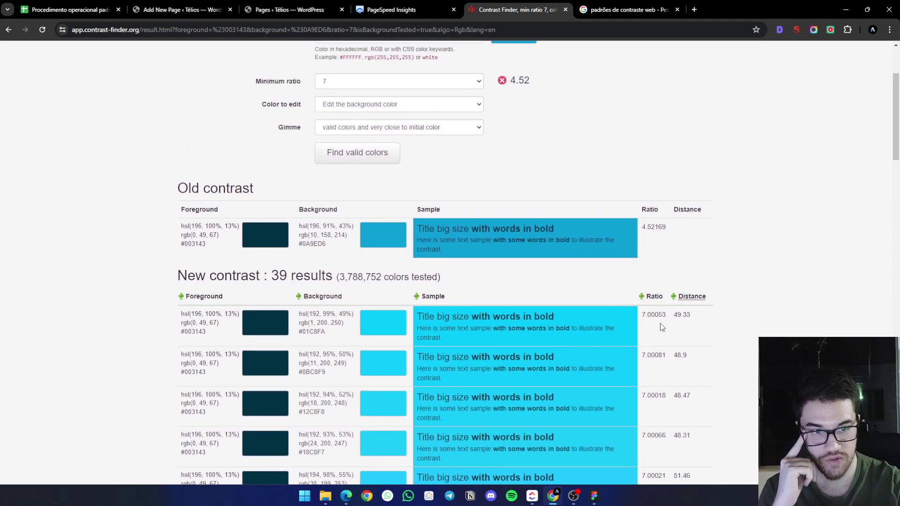
{"action": "scroll", "coordinate": [659, 322], "scroll_direction": "down", "scroll_amount": 6}
{"action": "scroll", "coordinate": [656, 239], "scroll_direction": "up", "scroll_amount": 3}
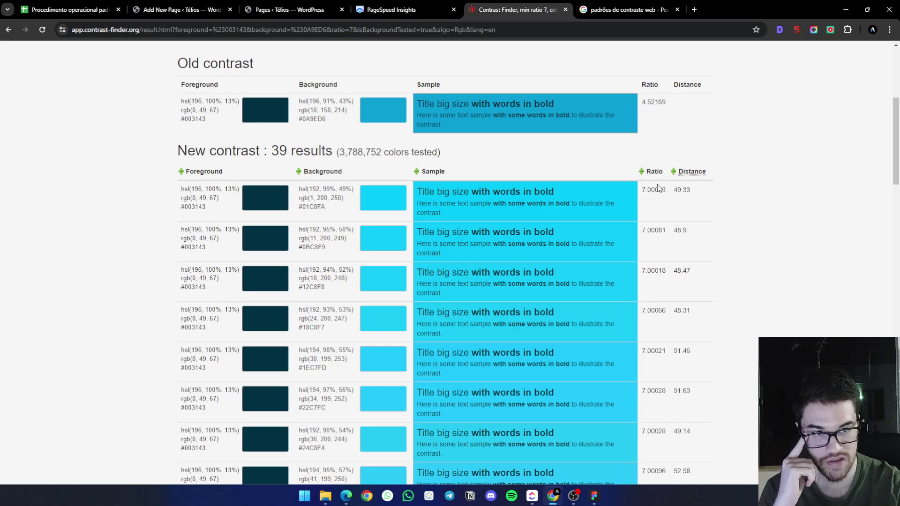
{"action": "scroll", "coordinate": [393, 197], "scroll_direction": "up", "scroll_amount": 3}
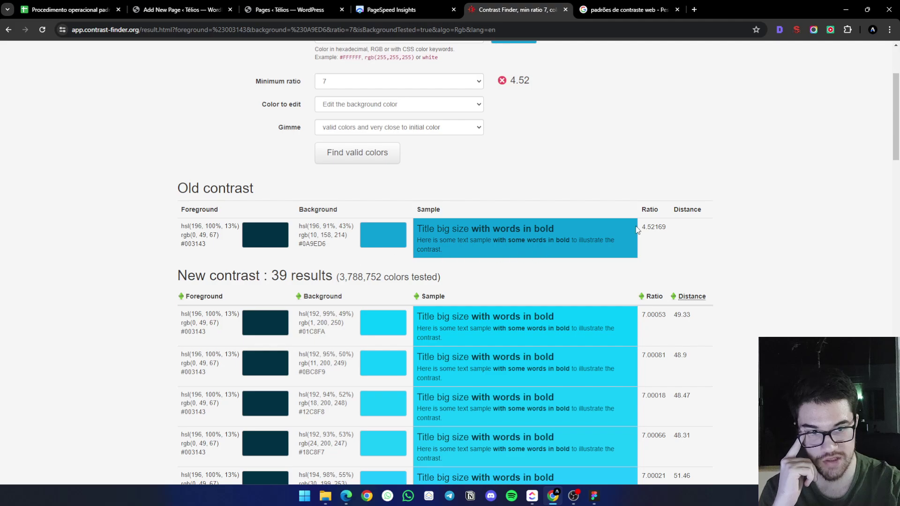
{"action": "scroll", "coordinate": [395, 272], "scroll_direction": "down", "scroll_amount": 3}
{"action": "scroll", "coordinate": [405, 209], "scroll_direction": "down", "scroll_amount": 10}
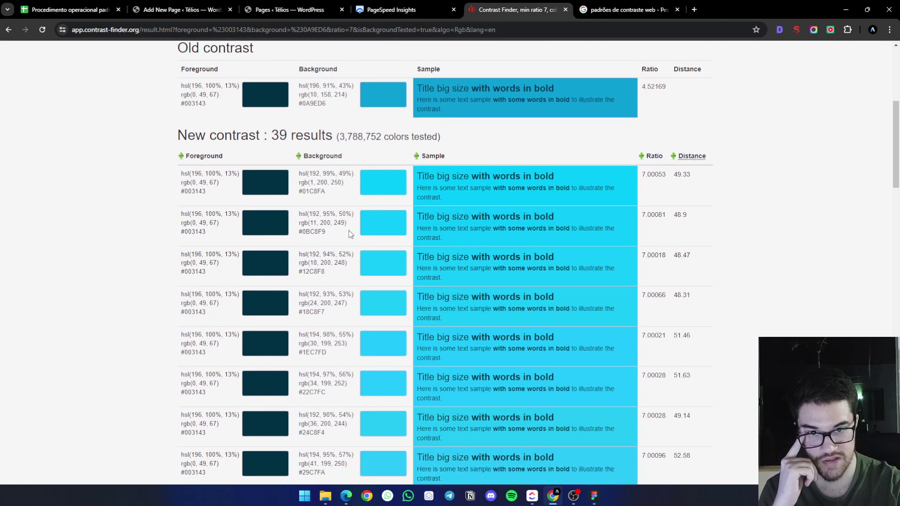
{"action": "scroll", "coordinate": [399, 303], "scroll_direction": "down", "scroll_amount": 10}
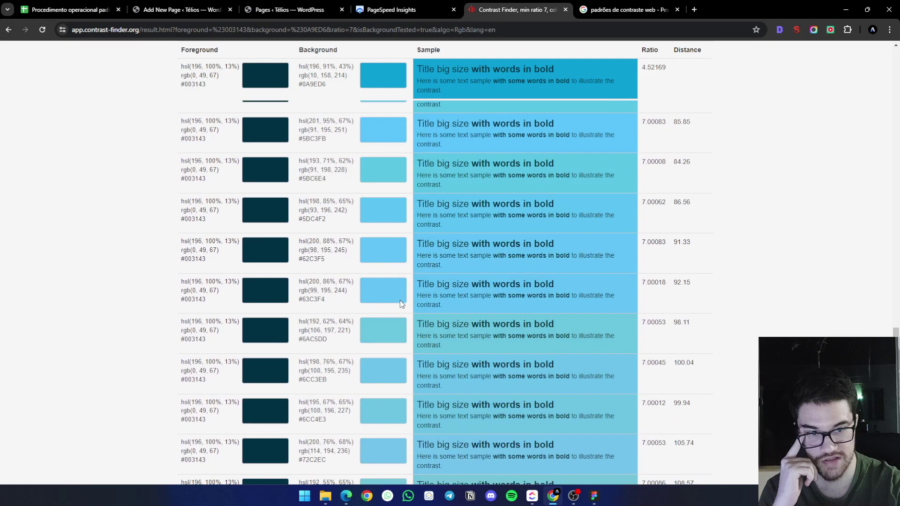
{"action": "scroll", "coordinate": [487, 241], "scroll_direction": "up", "scroll_amount": 5}
{"action": "scroll", "coordinate": [487, 240], "scroll_direction": "up", "scroll_amount": 10}
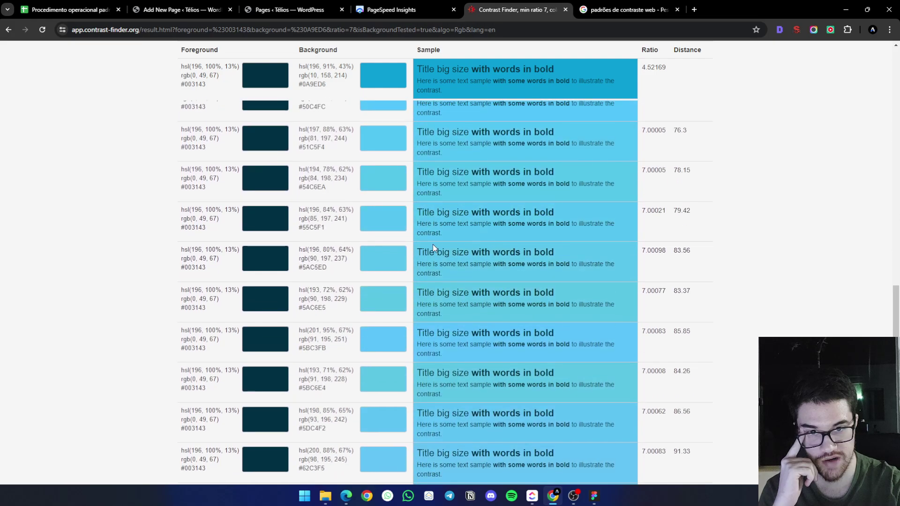
{"action": "scroll", "coordinate": [455, 240], "scroll_direction": "up", "scroll_amount": 5}
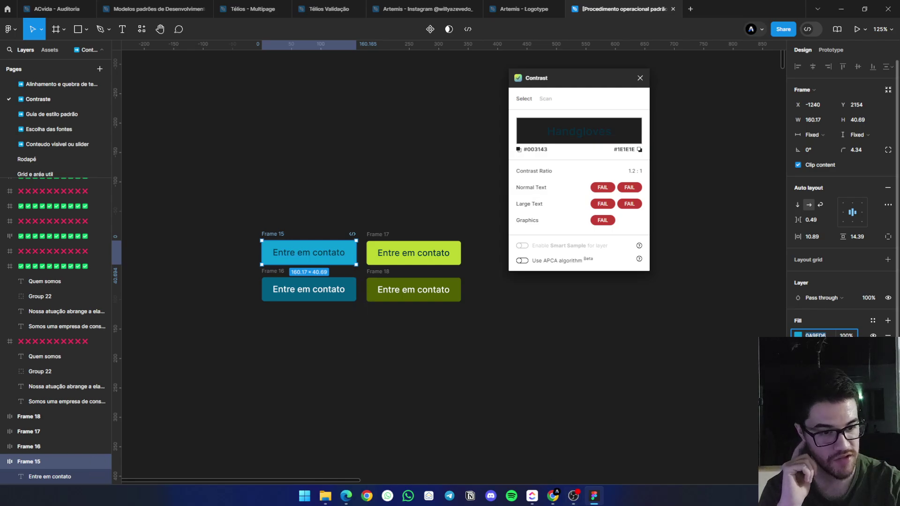
Lighten Frame 15's fill to #5EC4EA in Figma and check the contrast of its label
{"action": "left_click", "coordinate": [797, 335]}
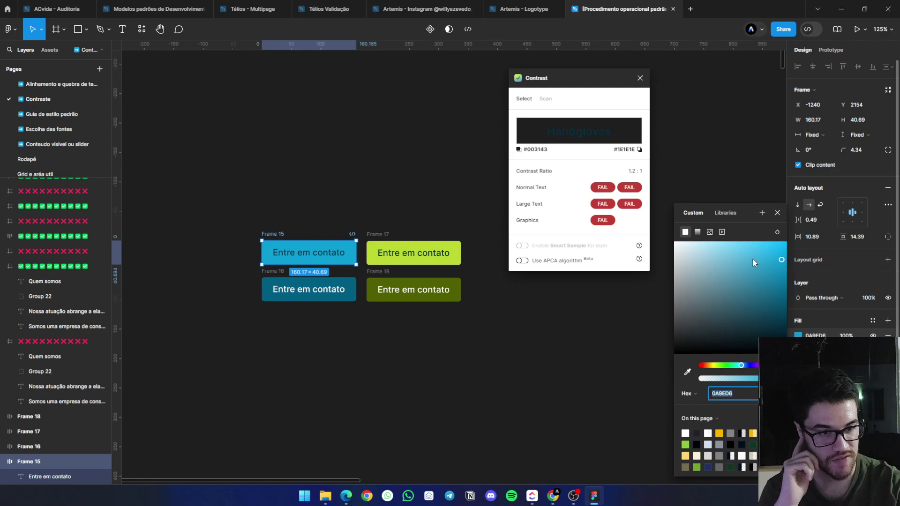
{"action": "left_click", "coordinate": [732, 251]}
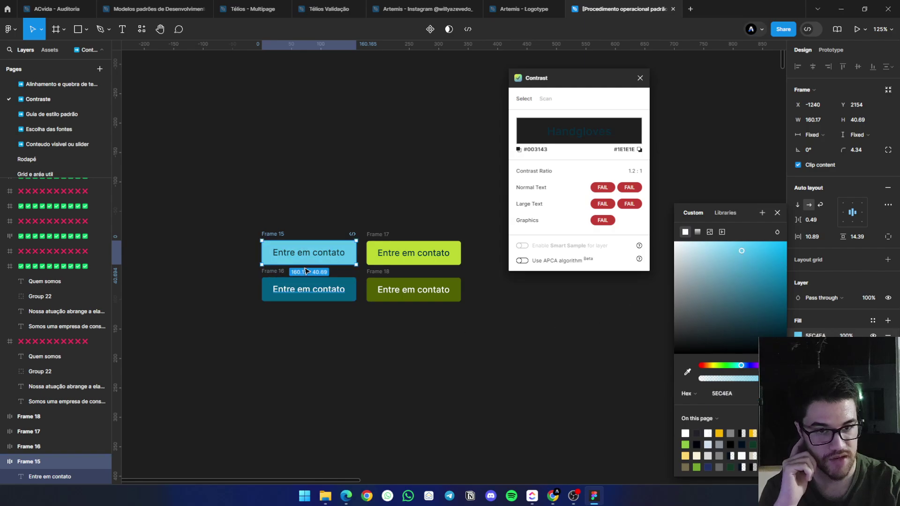
{"action": "left_click", "coordinate": [219, 221]}
{"action": "left_click_drag", "start_coordinate": [219, 229], "coordinate": [329, 263]}
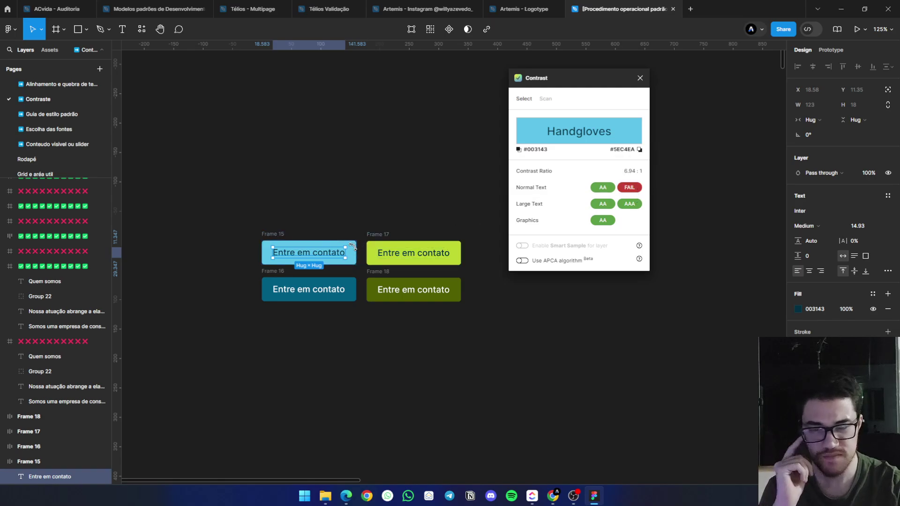
Review the ratios and colour settings in Contrast Finder again, then return to Figma and clear the selection
{"action": "left_click", "coordinate": [596, 495]}
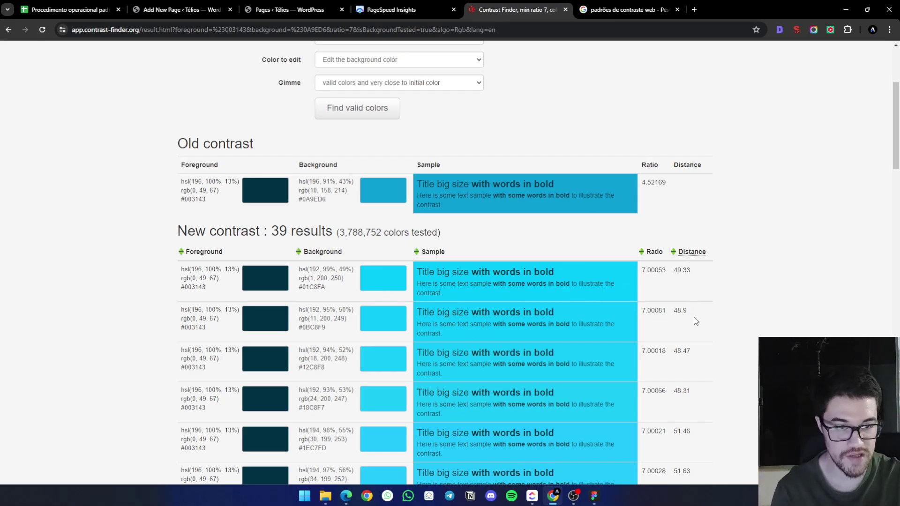
{"action": "scroll", "coordinate": [699, 300], "scroll_direction": "down", "scroll_amount": 3}
{"action": "scroll", "coordinate": [684, 375], "scroll_direction": "up", "scroll_amount": 3}
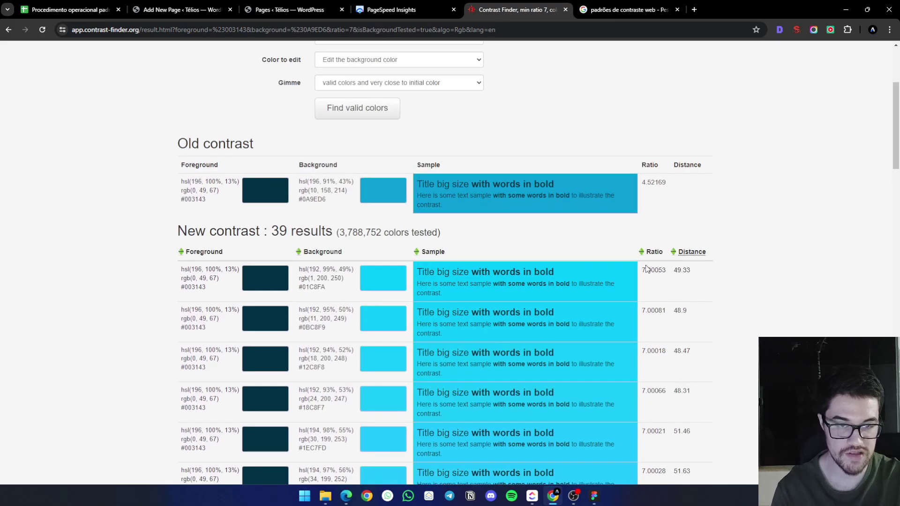
{"action": "scroll", "coordinate": [386, 331], "scroll_direction": "up", "scroll_amount": 4}
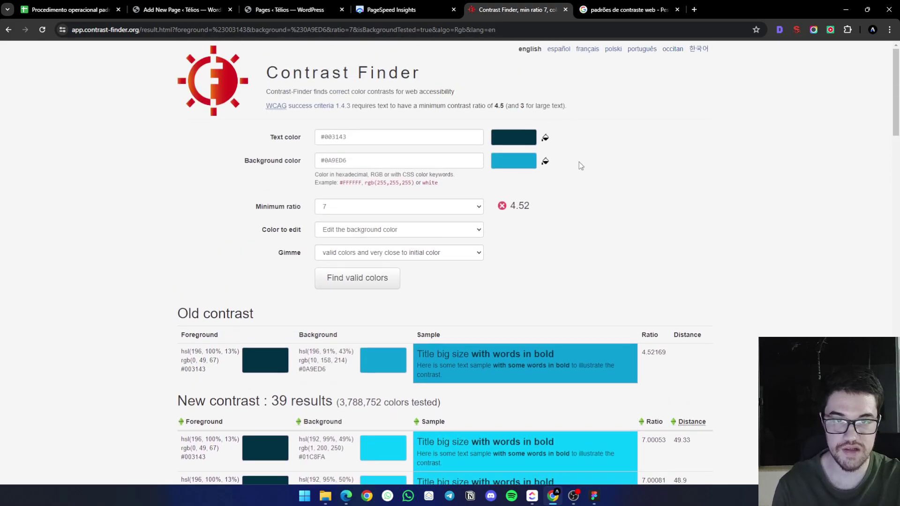
{"action": "left_click", "coordinate": [593, 496]}
{"action": "left_click", "coordinate": [454, 366]}
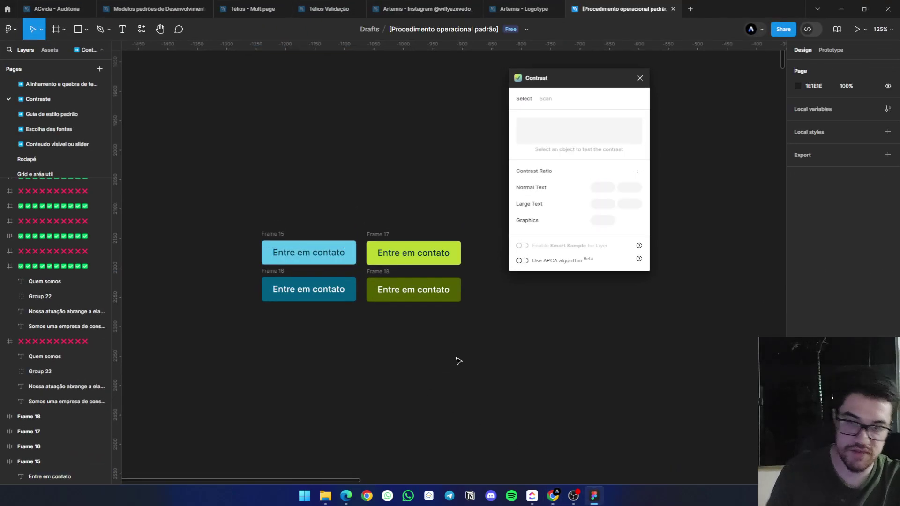
Close the Contrast plugin and bring up the green-marked Quem somos layout
{"action": "scroll", "coordinate": [459, 359], "scroll_direction": "down", "scroll_amount": 1}
{"action": "scroll", "coordinate": [459, 359], "scroll_direction": "down", "scroll_amount": 5}
{"action": "left_click_drag", "start_coordinate": [482, 392], "coordinate": [275, 150]}
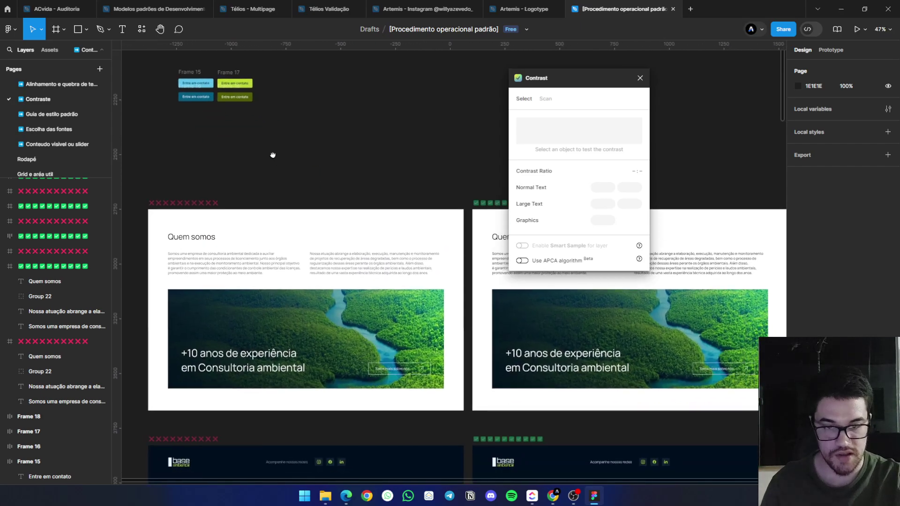
{"action": "left_click", "coordinate": [640, 78]}
{"action": "scroll", "coordinate": [592, 154], "scroll_direction": "right", "scroll_amount": 4}
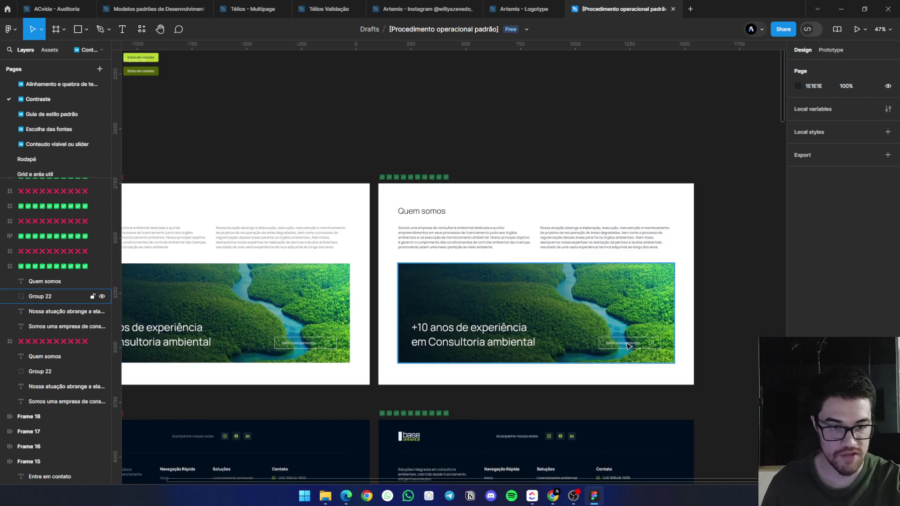
Give the "Saiba mais sobre nós" button in the green-marked Quem somos banner a white fill and make its label text dark
{"action": "left_click", "coordinate": [628, 345]}
{"action": "scroll", "coordinate": [627, 345], "scroll_direction": "up", "scroll_amount": 5}
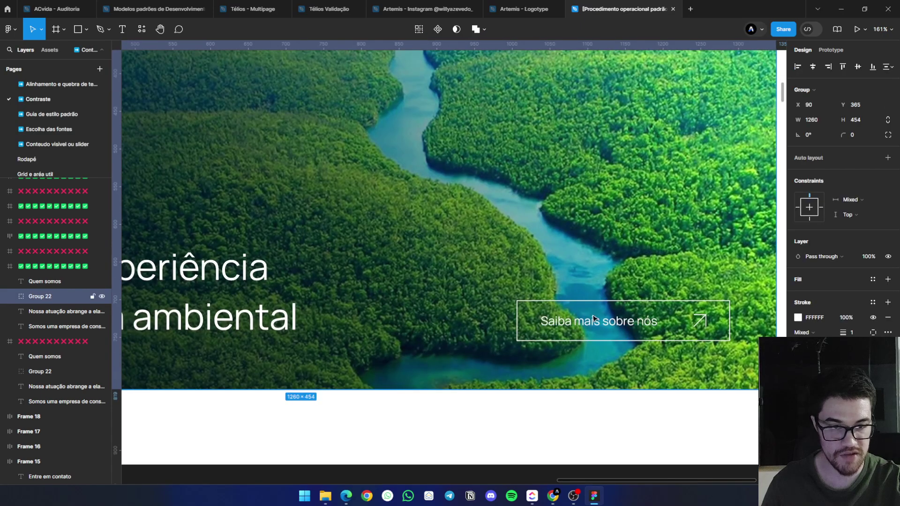
{"action": "double_click", "coordinate": [603, 324]}
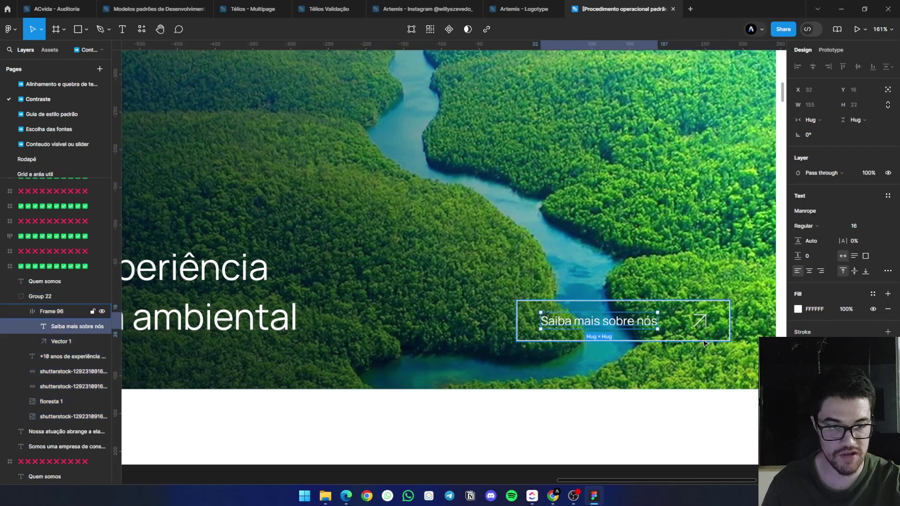
{"action": "key", "text": "Escape"}
{"action": "scroll", "coordinate": [588, 340], "scroll_direction": "down", "scroll_amount": 4}
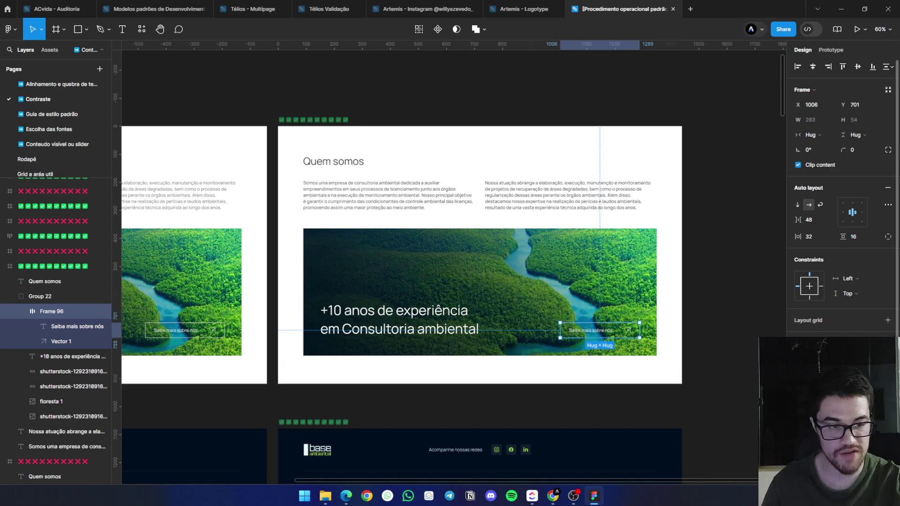
{"action": "double_click", "coordinate": [588, 333]}
{"action": "left_click", "coordinate": [797, 309]}
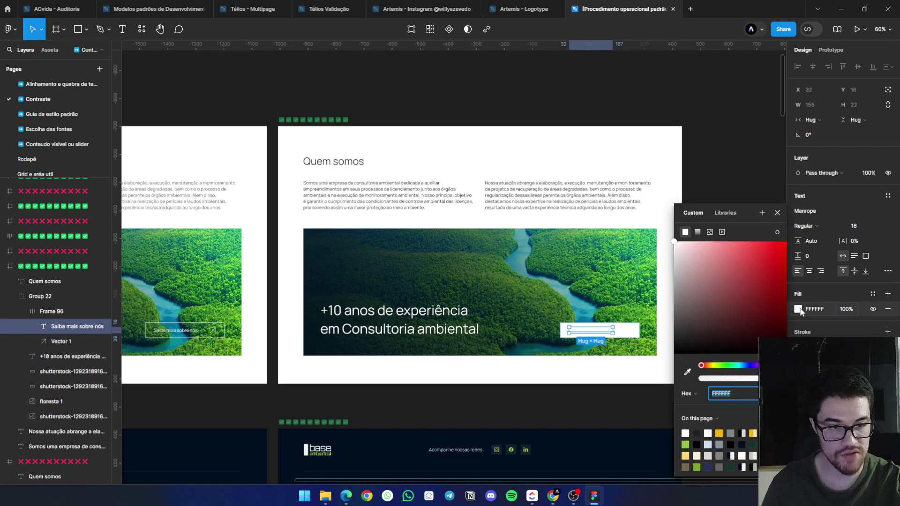
{"action": "left_click", "coordinate": [727, 143]}
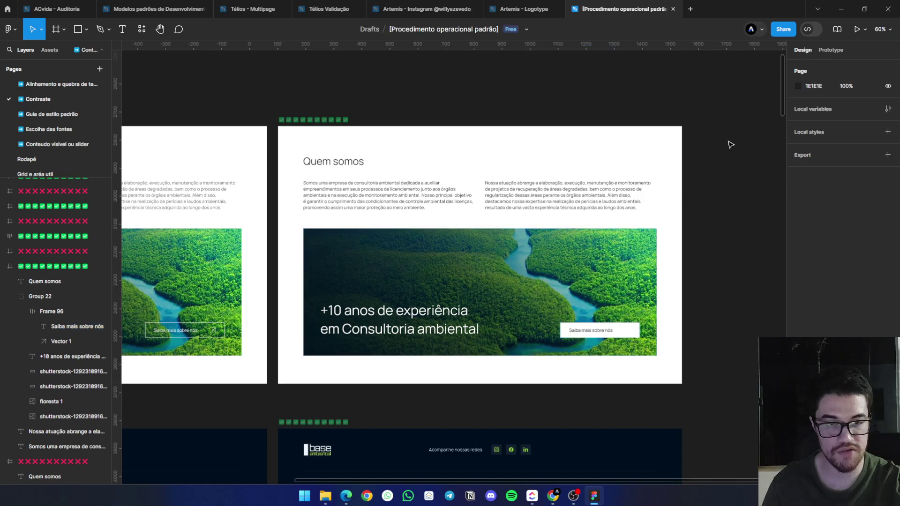
Set the stroke of the arrow icon in the "Saiba mais sobre nós" button to #000000
{"action": "left_click", "coordinate": [628, 330], "text": "ctrl"}
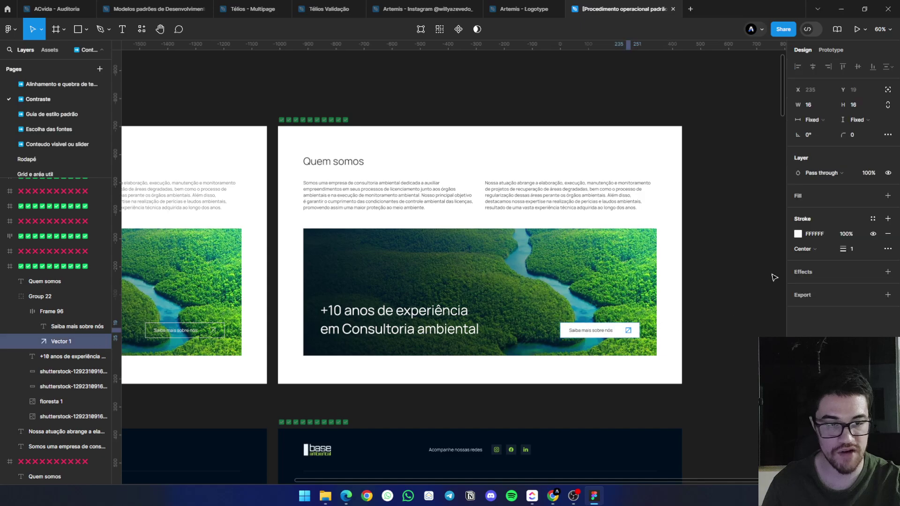
{"action": "left_click", "coordinate": [798, 235]}
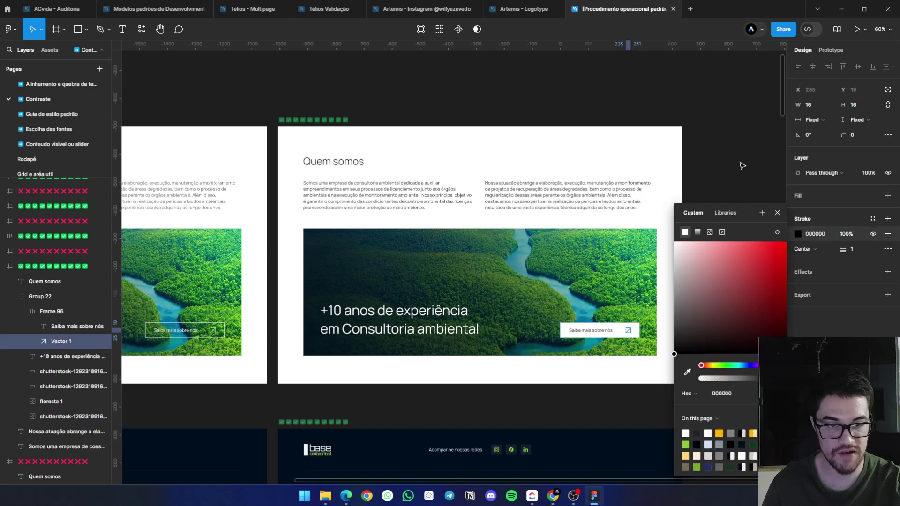
{"action": "left_click", "coordinate": [593, 410]}
Check the contrast of the "Soluções integradas" paragraph in the red-marked footer with the Contrast plugin, including its normal-text AAA rating
{"action": "scroll", "coordinate": [577, 409], "scroll_direction": "left", "scroll_amount": 5}
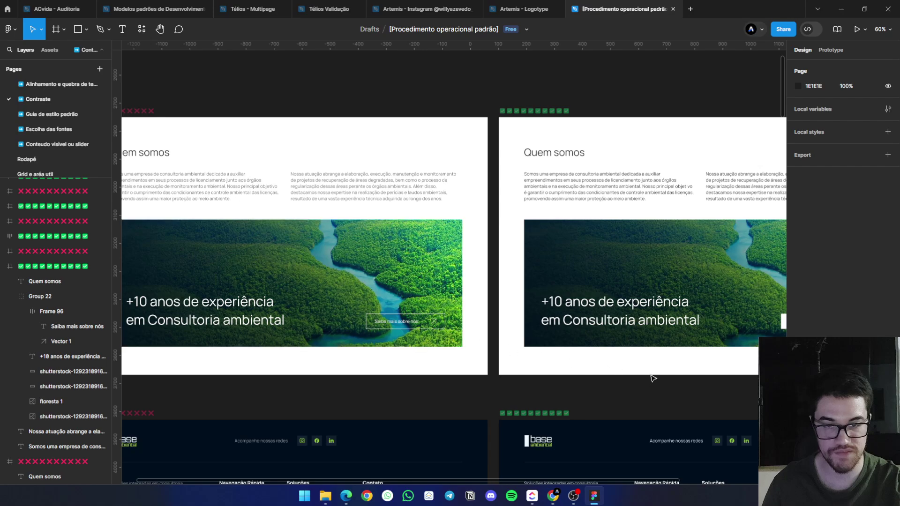
{"action": "scroll", "coordinate": [650, 376], "scroll_direction": "right", "scroll_amount": 4}
{"action": "scroll", "coordinate": [508, 356], "scroll_direction": "down", "scroll_amount": 4}
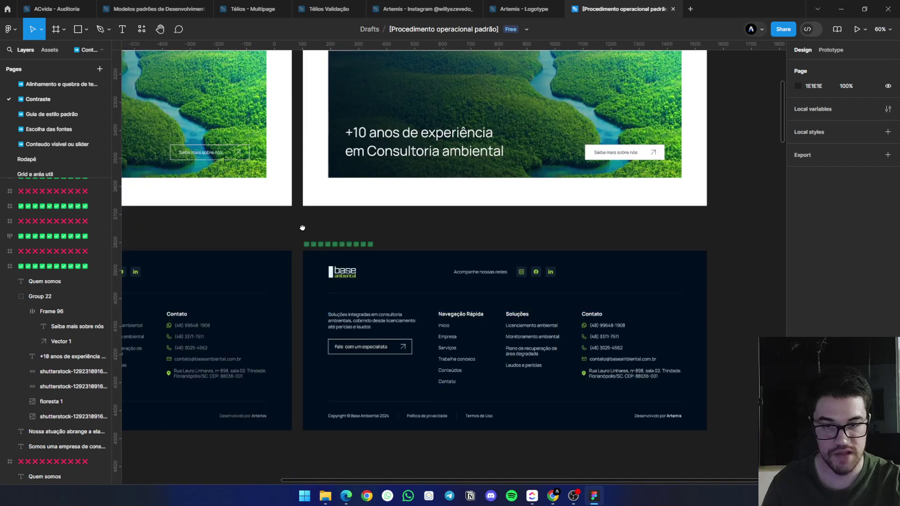
{"action": "scroll", "coordinate": [412, 288], "scroll_direction": "left", "scroll_amount": 5}
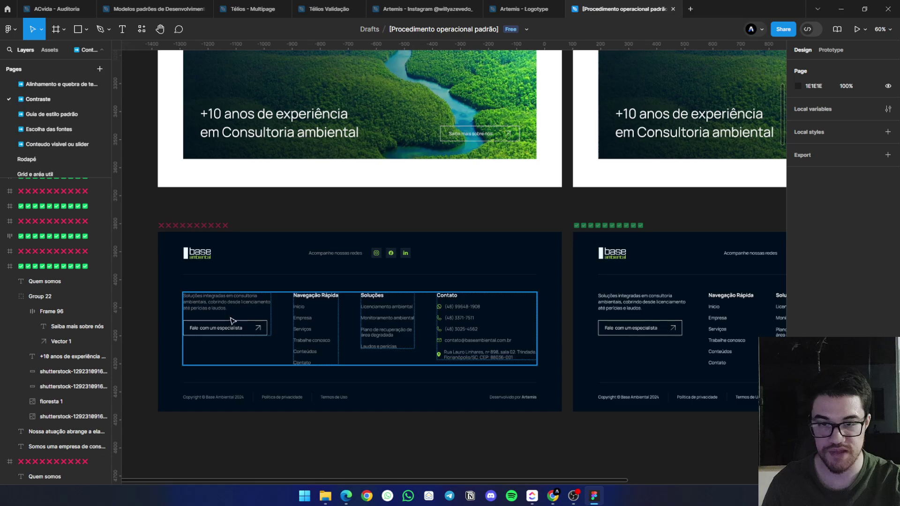
{"action": "left_click", "coordinate": [217, 304]}
{"action": "left_click_drag", "start_coordinate": [255, 201], "coordinate": [377, 177]}
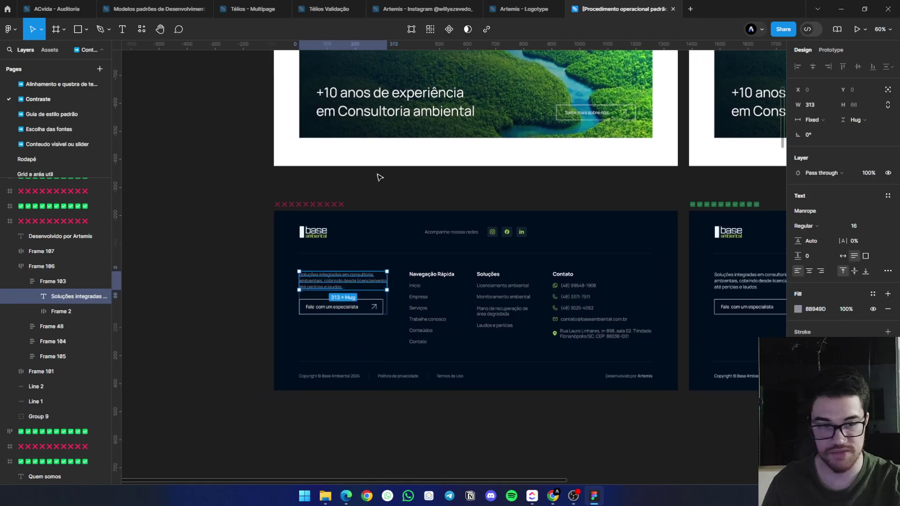
{"action": "scroll", "coordinate": [347, 276], "scroll_direction": "up", "scroll_amount": 5}
{"action": "right_click", "coordinate": [333, 169]}
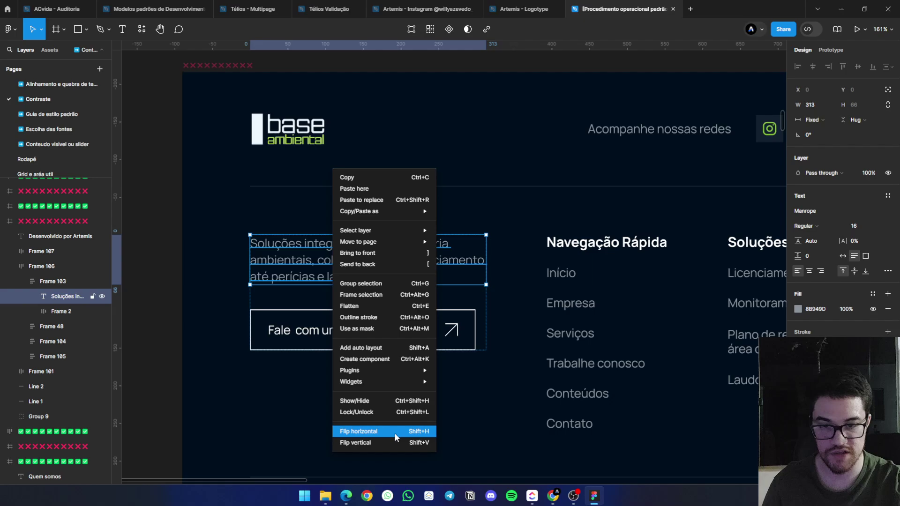
{"action": "mouse_move", "coordinate": [379, 375]}
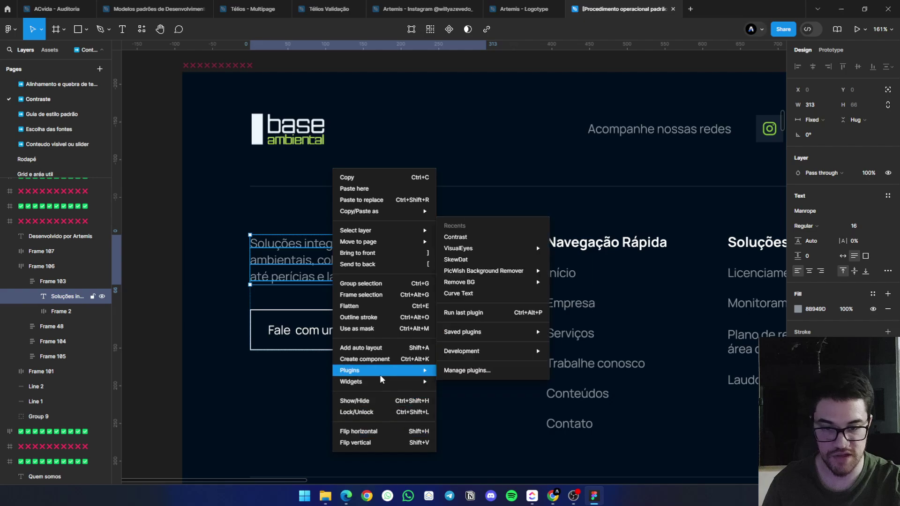
{"action": "left_click", "coordinate": [481, 235]}
{"action": "mouse_move", "coordinate": [623, 194]}
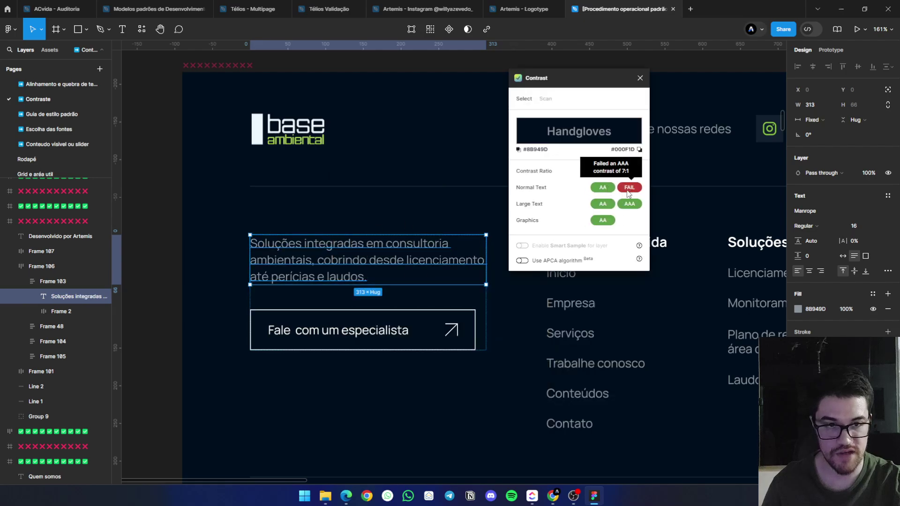
{"action": "key", "text": "Escape"}
Check the contrast of the same "Soluções integradas" paragraph in the green-marked footer, then clear the selection
{"action": "scroll", "coordinate": [572, 328], "scroll_direction": "down", "scroll_amount": 7}
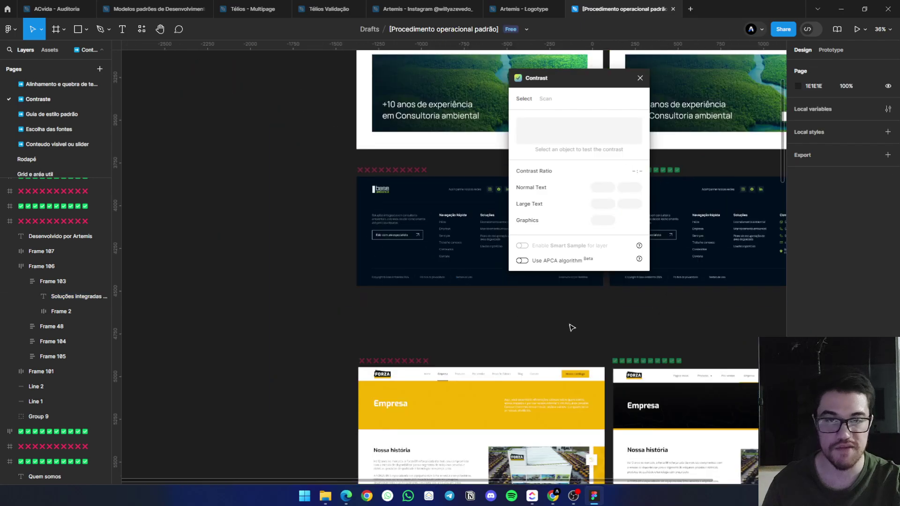
{"action": "left_click_drag", "start_coordinate": [571, 328], "coordinate": [376, 336]}
{"action": "left_click", "coordinate": [450, 231], "text": "ctrl"}
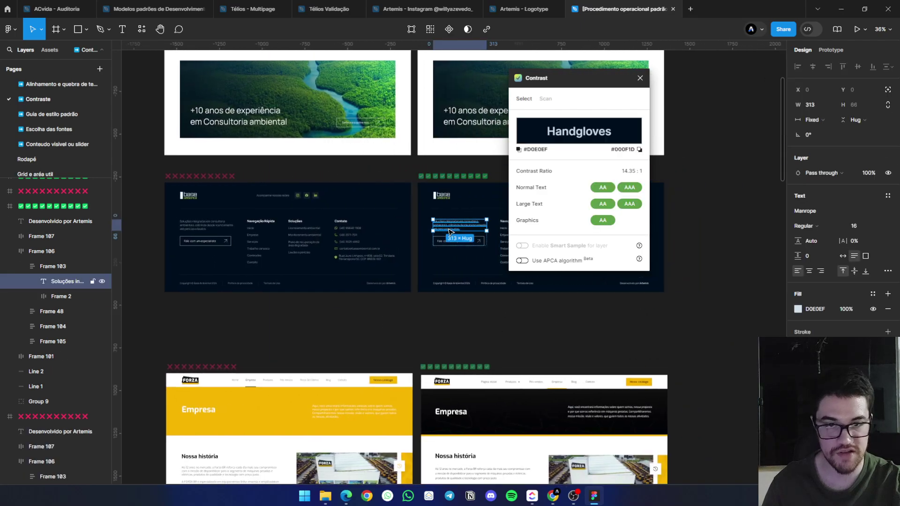
{"action": "right_click", "coordinate": [450, 231]}
{"action": "mouse_move", "coordinate": [516, 230]}
{"action": "left_click", "coordinate": [597, 182]}
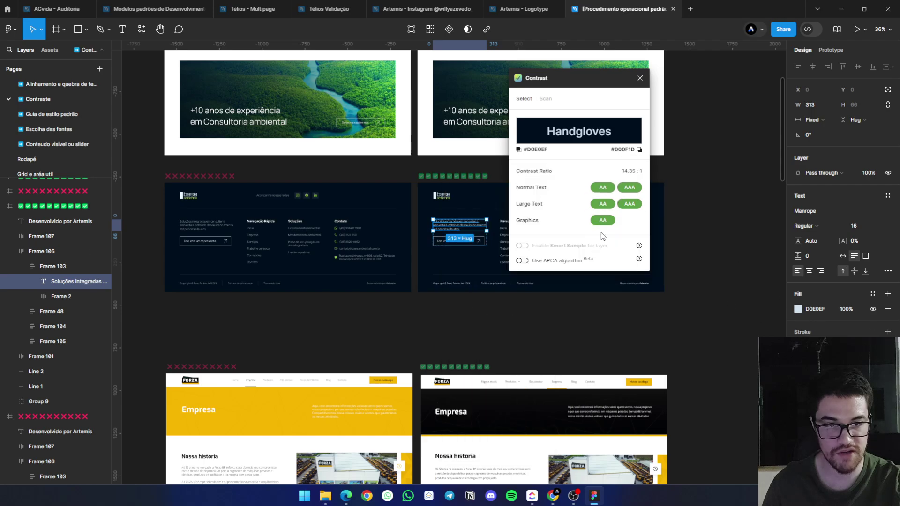
{"action": "mouse_move", "coordinate": [629, 189]}
{"action": "left_click", "coordinate": [496, 323]}
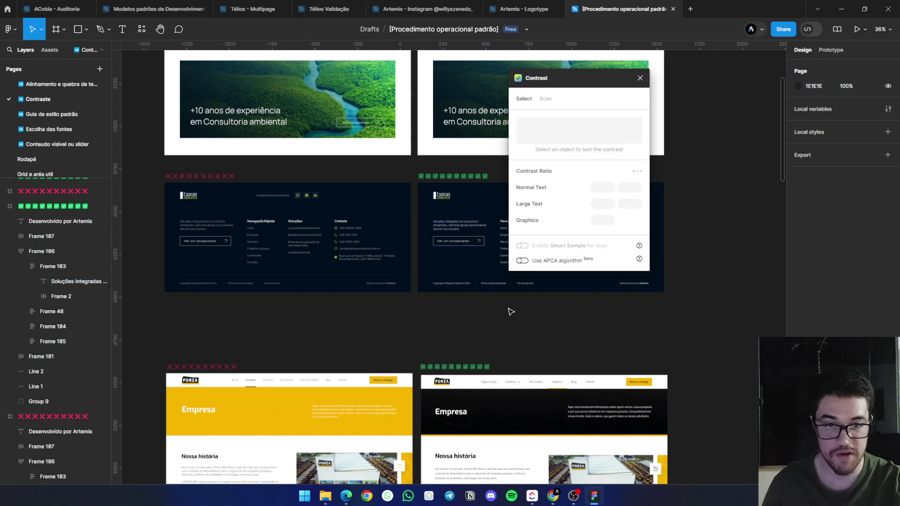
Close the Contrast plugin and examine the yellow Empresa banner and the Nossa história text in the red-marked Forza page
{"action": "scroll", "coordinate": [511, 312], "scroll_direction": "down", "scroll_amount": 5}
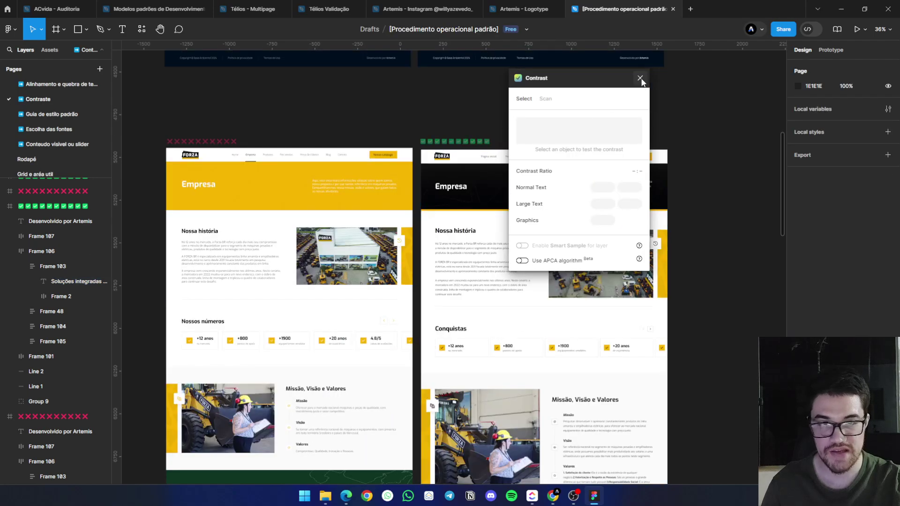
{"action": "left_click", "coordinate": [640, 79]}
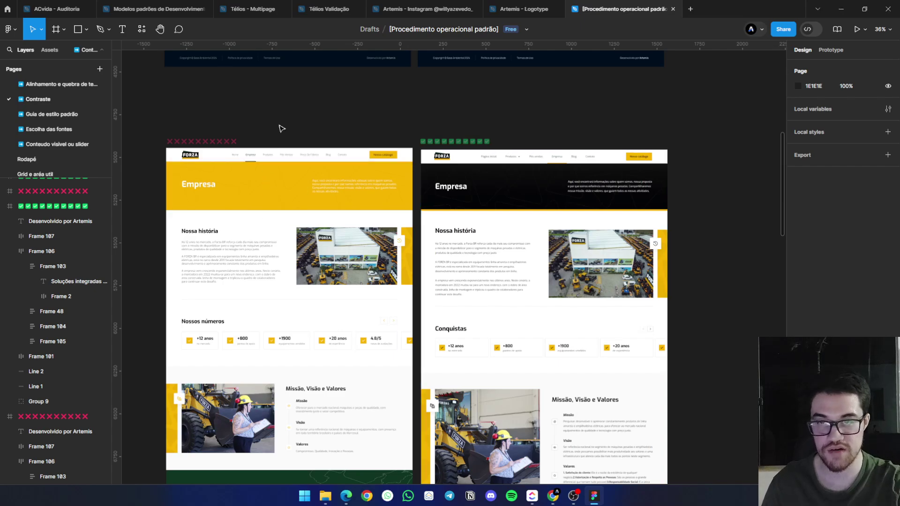
{"action": "left_click_drag", "start_coordinate": [280, 125], "coordinate": [304, 109]}
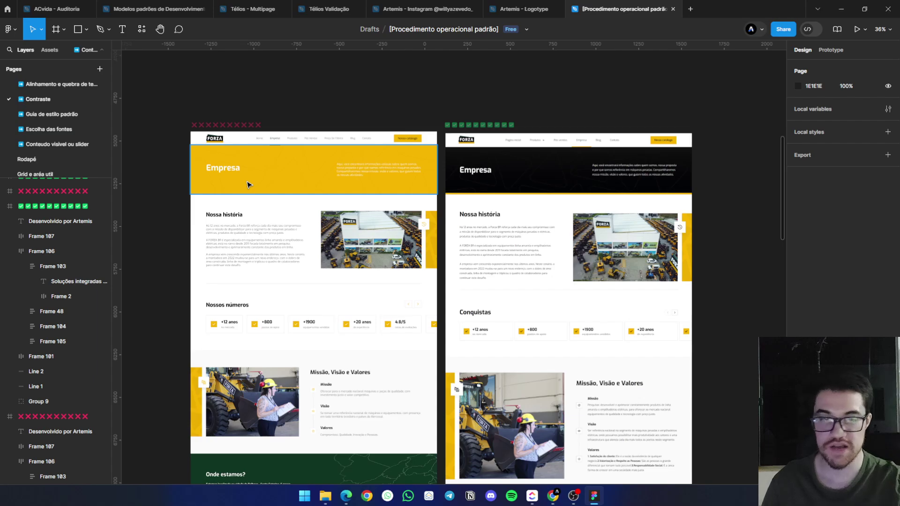
{"action": "scroll", "coordinate": [210, 175], "scroll_direction": "up", "scroll_amount": 5}
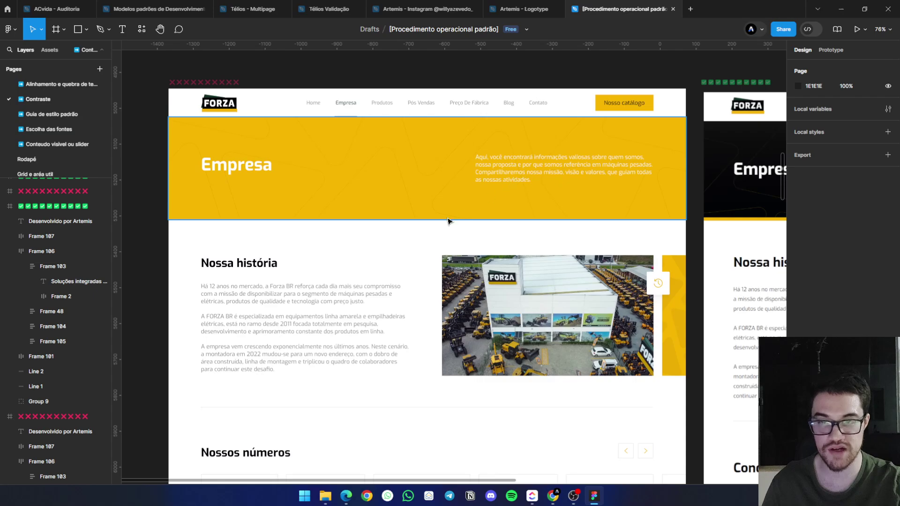
{"action": "scroll", "coordinate": [448, 221], "scroll_direction": "down", "scroll_amount": 8}
{"action": "left_click_drag", "start_coordinate": [287, 309], "coordinate": [219, 233]}
{"action": "scroll", "coordinate": [268, 200], "scroll_direction": "up", "scroll_amount": 5}
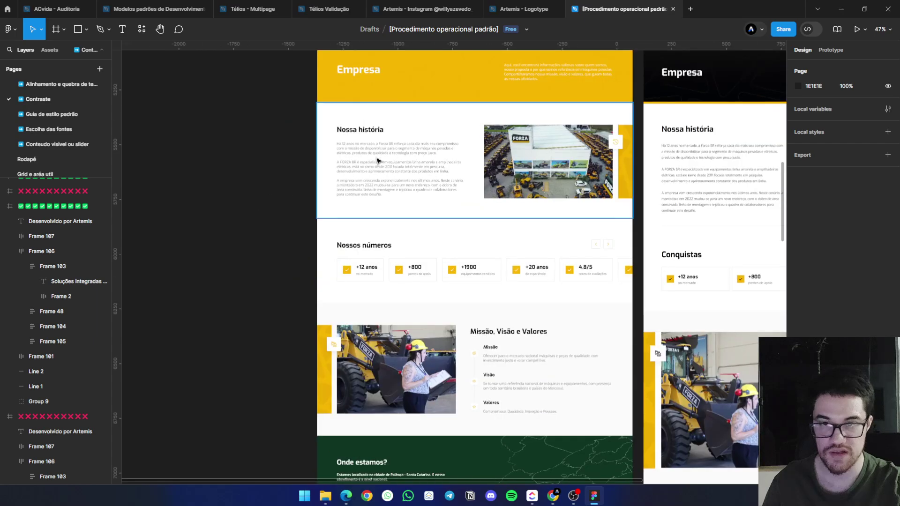
{"action": "left_click_drag", "start_coordinate": [287, 202], "coordinate": [177, 279]}
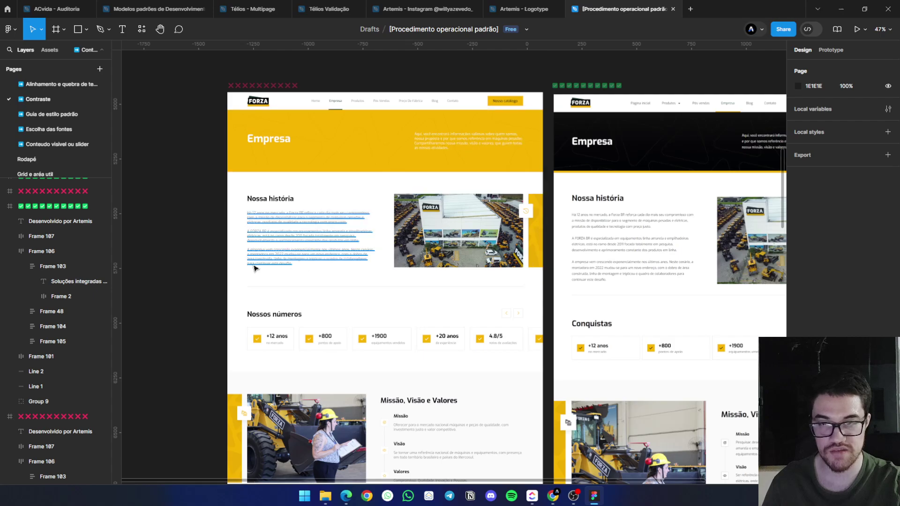
Compare the lower sections of the red-marked and green-marked Forza pages, from Nossos números down to the footer
{"action": "scroll", "coordinate": [165, 129], "scroll_direction": "down", "scroll_amount": 4}
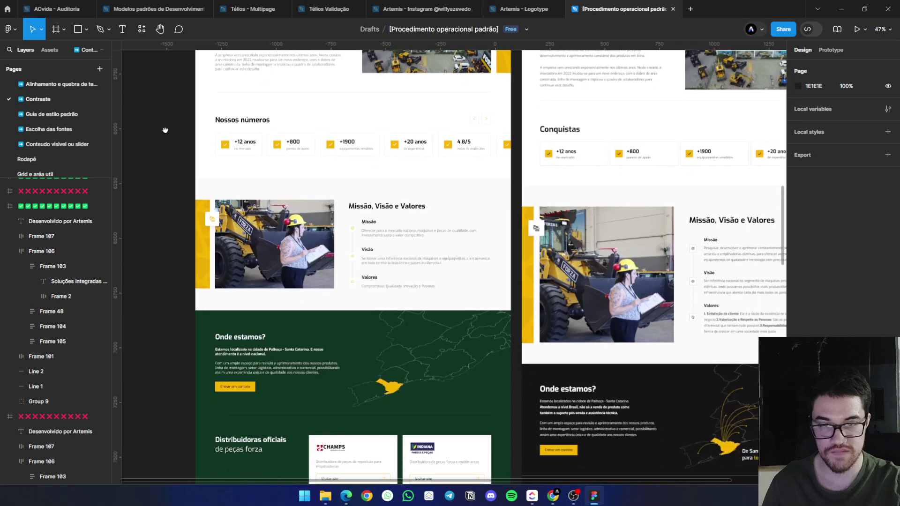
{"action": "scroll", "coordinate": [221, 146], "scroll_direction": "up", "scroll_amount": 5}
{"action": "scroll", "coordinate": [189, 231], "scroll_direction": "down", "scroll_amount": 5}
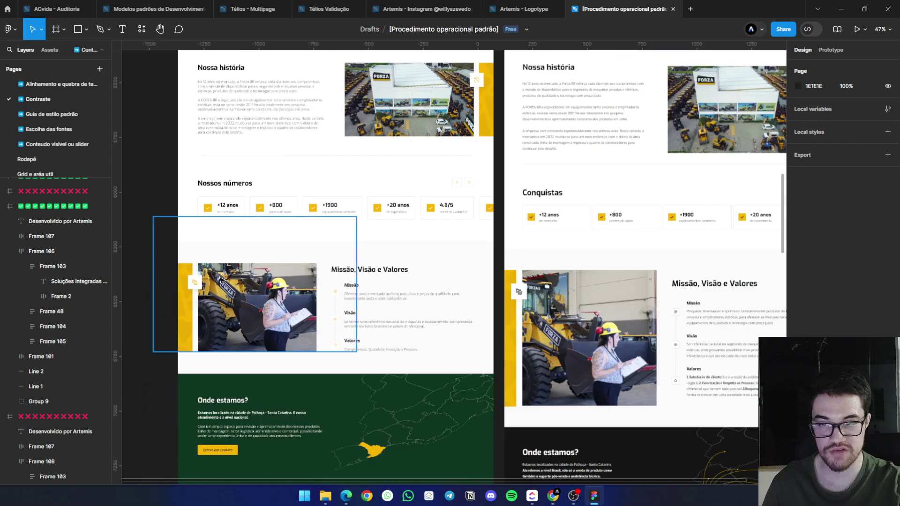
{"action": "scroll", "coordinate": [342, 316], "scroll_direction": "down", "scroll_amount": 5}
{"action": "scroll", "coordinate": [344, 317], "scroll_direction": "down", "scroll_amount": 3}
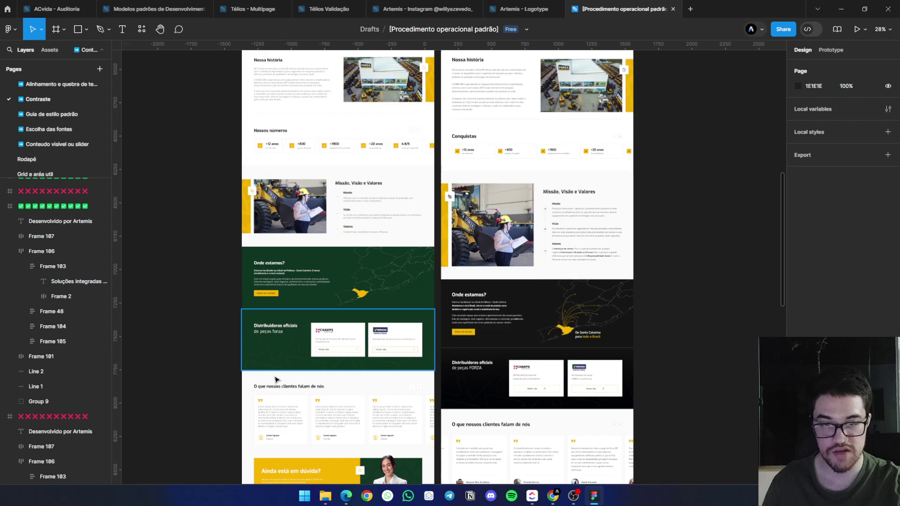
{"action": "left_click_drag", "start_coordinate": [220, 402], "coordinate": [145, 267]}
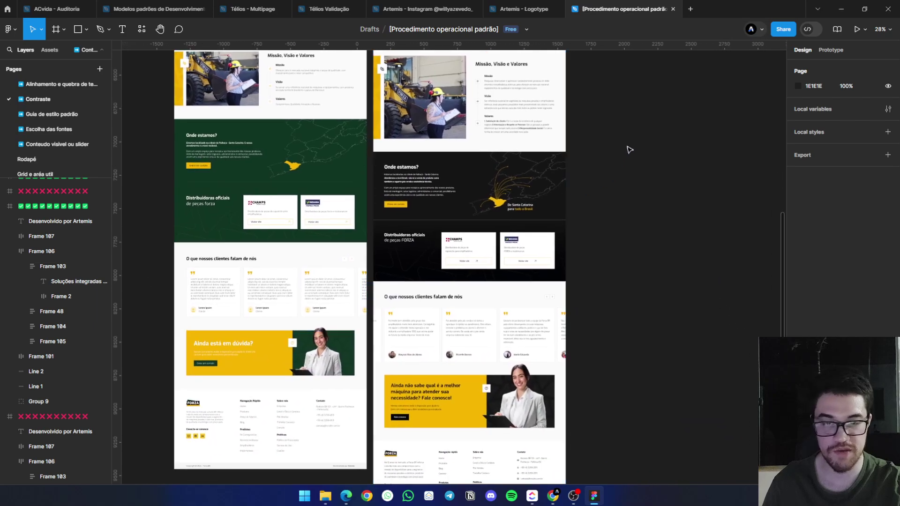
Compare the Empresa banners of both Forza pages, examining the green-marked version's dark banner, yellow divider and logo up close
{"action": "scroll", "coordinate": [626, 262], "scroll_direction": "up", "scroll_amount": 5}
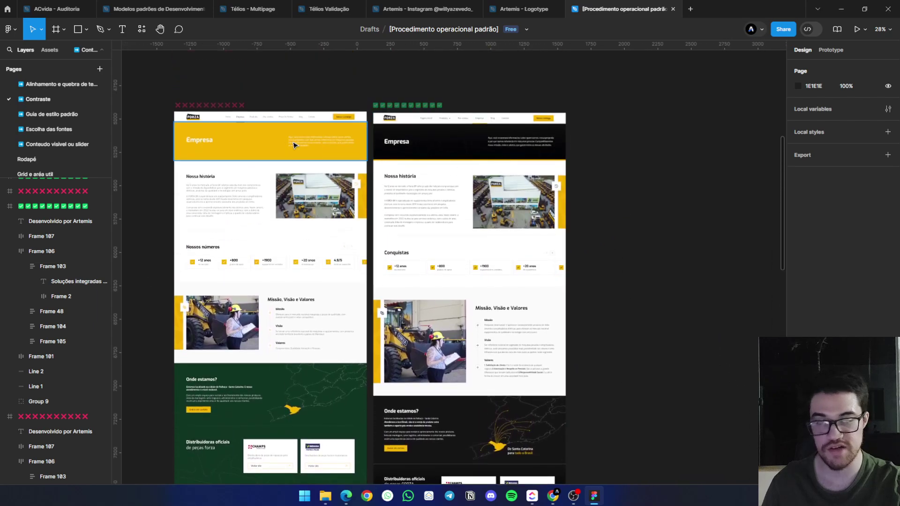
{"action": "scroll", "coordinate": [395, 140], "scroll_direction": "up", "scroll_amount": 4}
{"action": "scroll", "coordinate": [345, 167], "scroll_direction": "up", "scroll_amount": 3}
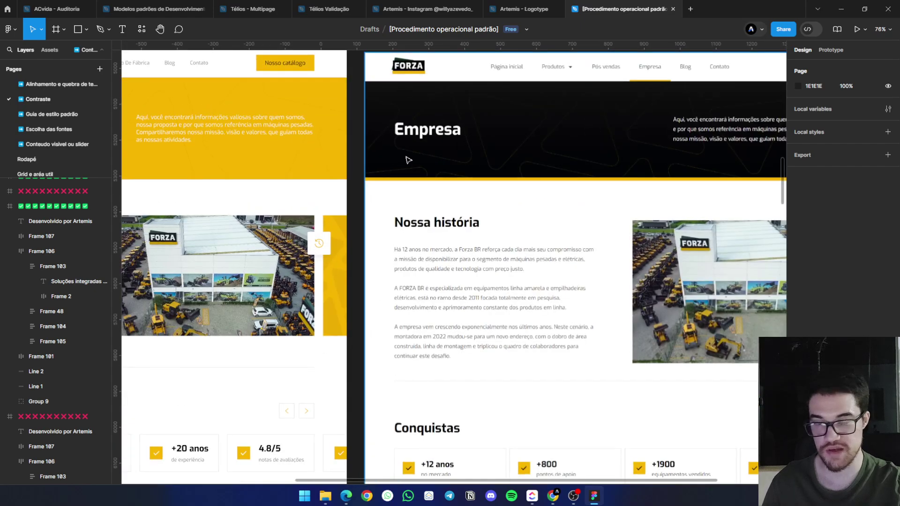
{"action": "scroll", "coordinate": [406, 157], "scroll_direction": "down", "scroll_amount": 3}
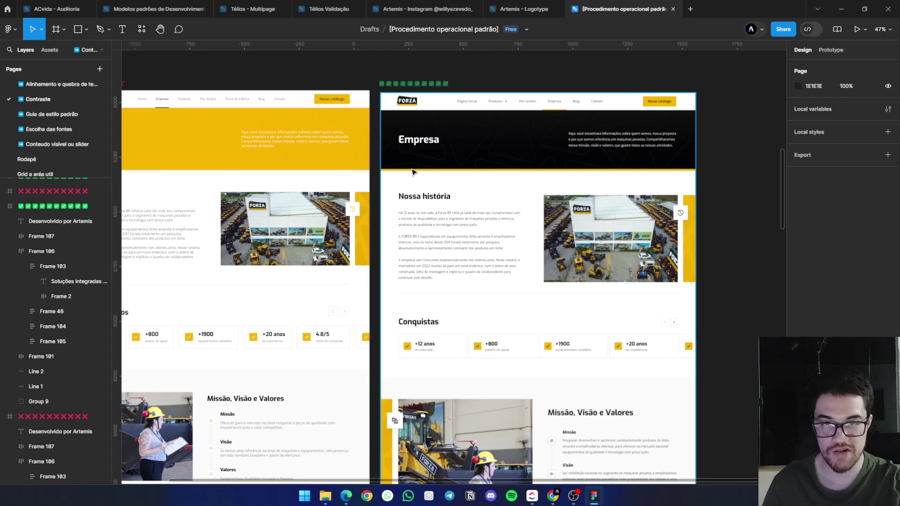
{"action": "scroll", "coordinate": [403, 183], "scroll_direction": "up", "scroll_amount": 5}
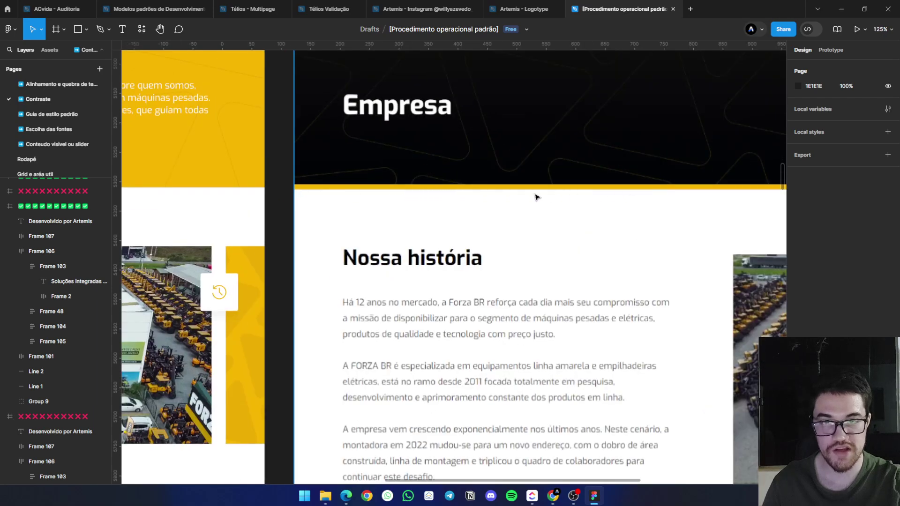
{"action": "scroll", "coordinate": [356, 192], "scroll_direction": "up", "scroll_amount": 4}
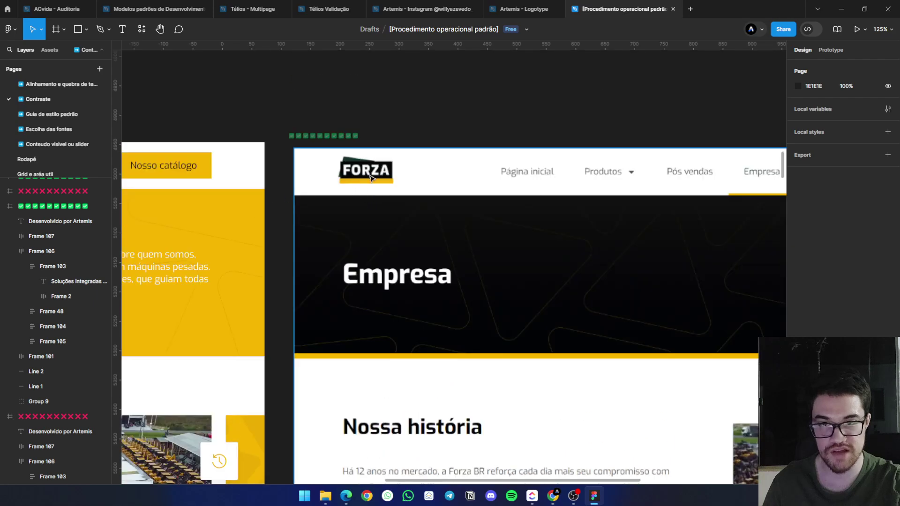
Compare the Nossa história, achievement numbers and Missão, Visão e Valores sections of the red-marked and green-marked Forza pages
{"action": "scroll", "coordinate": [401, 207], "scroll_direction": "down", "scroll_amount": 4}
{"action": "scroll", "coordinate": [364, 244], "scroll_direction": "down", "scroll_amount": 5}
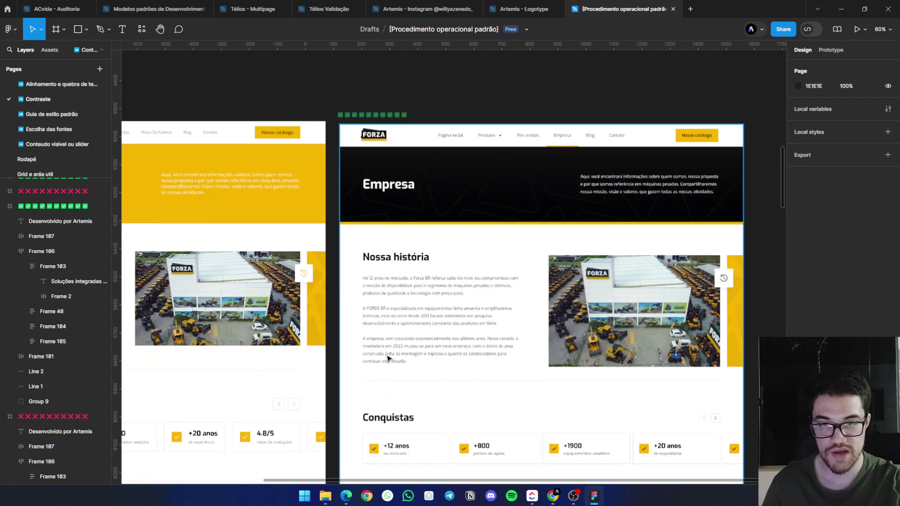
{"action": "scroll", "coordinate": [622, 64], "scroll_direction": "up", "scroll_amount": 2}
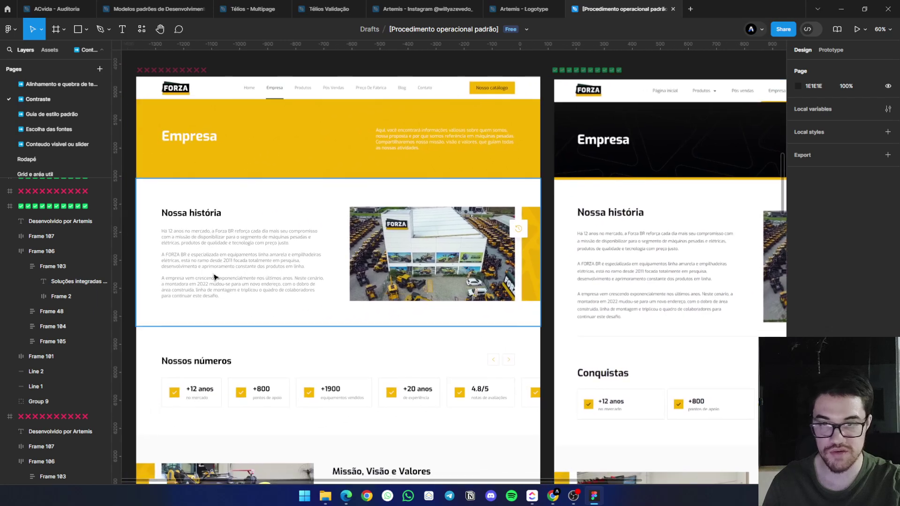
{"action": "scroll", "coordinate": [517, 195], "scroll_direction": "down", "scroll_amount": 4}
{"action": "scroll", "coordinate": [517, 195], "scroll_direction": "right", "scroll_amount": 2}
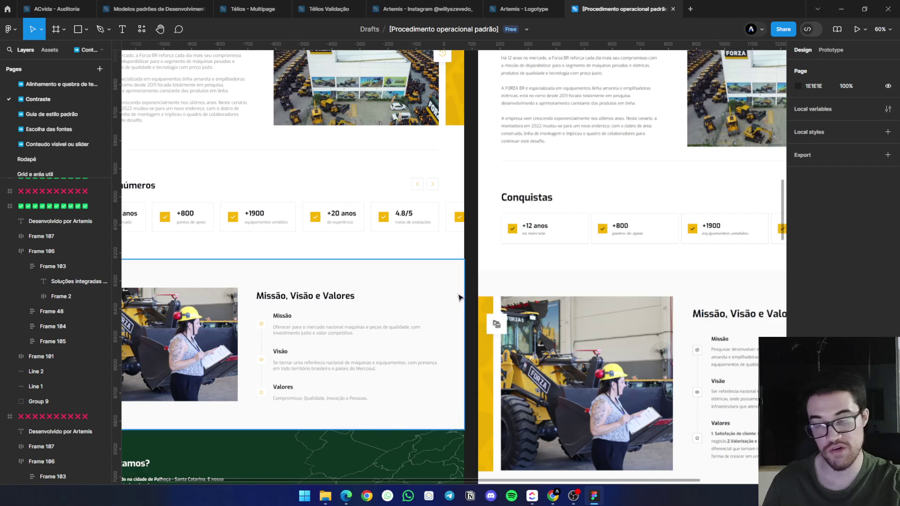
{"action": "scroll", "coordinate": [457, 290], "scroll_direction": "down", "scroll_amount": 3}
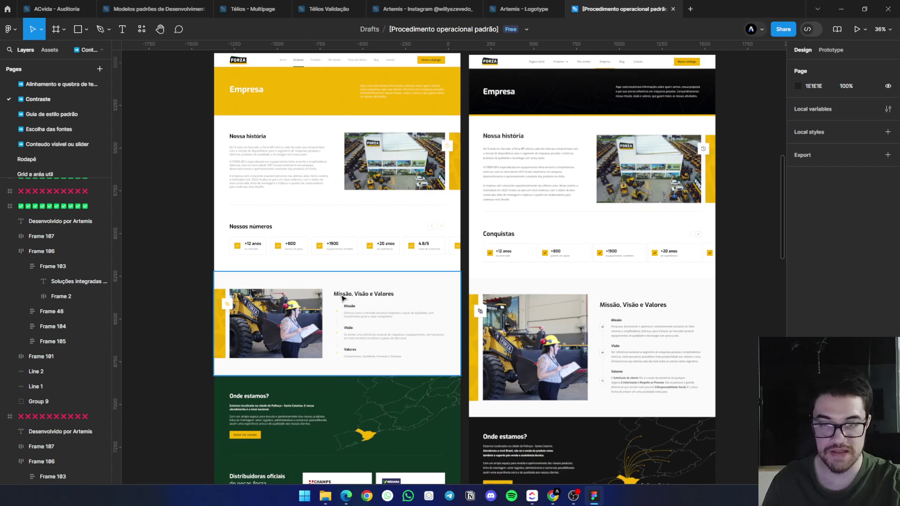
Examine the Onde estamos section in the green background version against the black one, and compare both Forza pages down to the footer
{"action": "left_click_drag", "start_coordinate": [726, 368], "coordinate": [674, 215]}
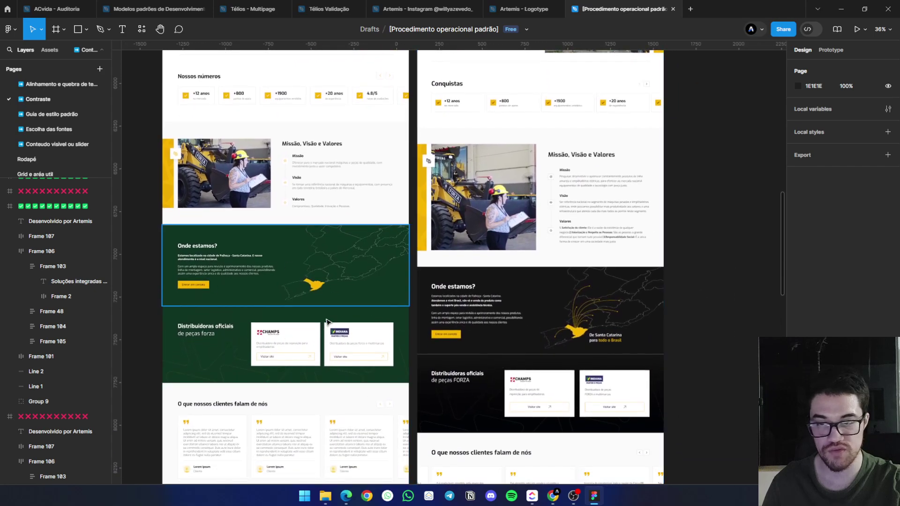
{"action": "scroll", "coordinate": [459, 399], "scroll_direction": "up", "scroll_amount": 6}
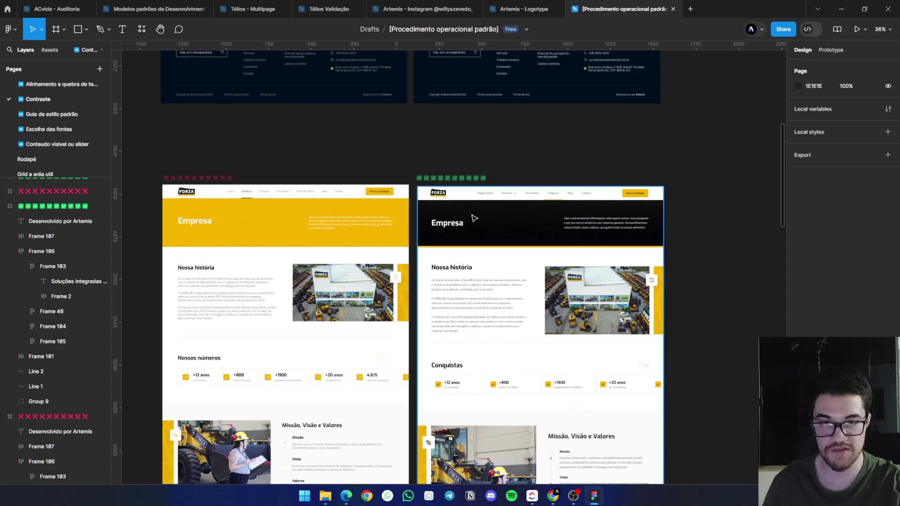
{"action": "scroll", "coordinate": [459, 253], "scroll_direction": "down", "scroll_amount": 6}
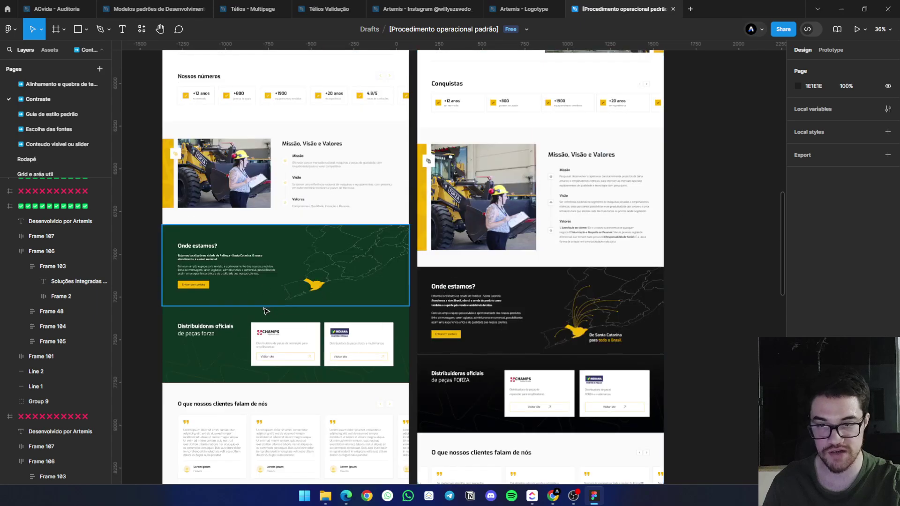
{"action": "scroll", "coordinate": [189, 281], "scroll_direction": "up", "scroll_amount": 5, "text": "ctrl"}
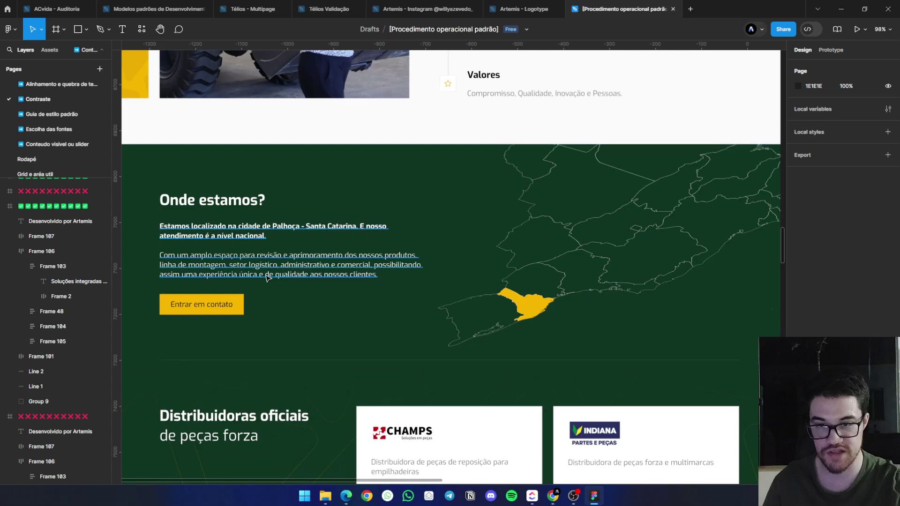
{"action": "scroll", "coordinate": [328, 281], "scroll_direction": "down", "scroll_amount": 5, "text": "ctrl"}
{"action": "scroll", "coordinate": [412, 334], "scroll_direction": "down", "scroll_amount": 6}
{"action": "scroll", "coordinate": [417, 235], "scroll_direction": "right", "scroll_amount": 2}
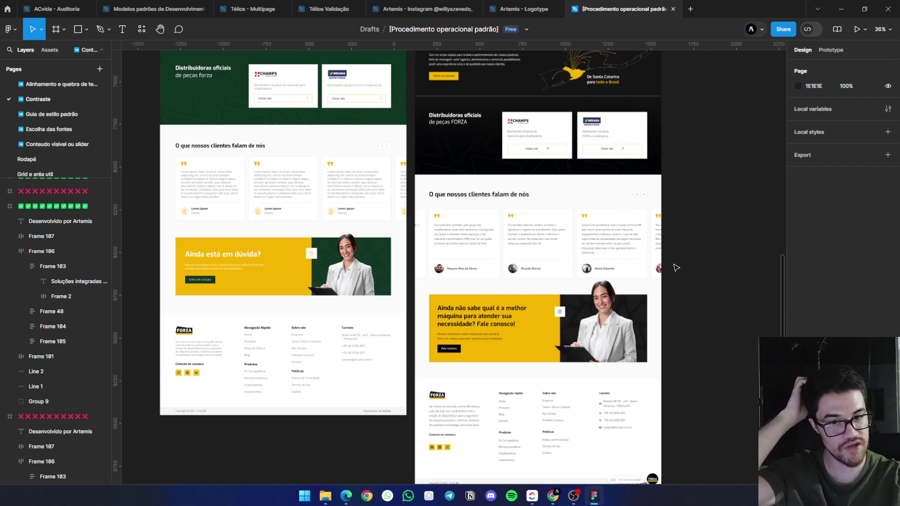
{"action": "scroll", "coordinate": [682, 194], "scroll_direction": "up", "scroll_amount": 12}
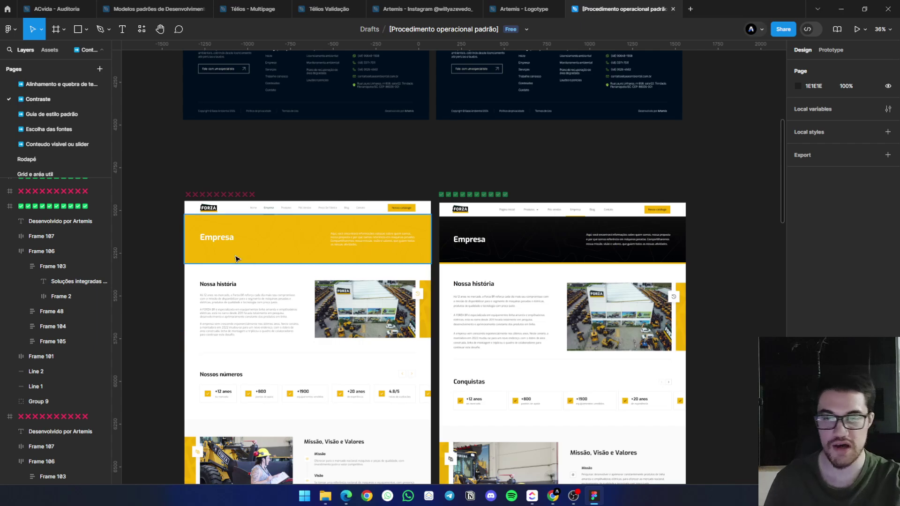
Try black (000000) text for the Empresa title and the introductory paragraph in the red-marked page's yellow banner
{"action": "scroll", "coordinate": [228, 253], "scroll_direction": "up", "scroll_amount": 5}
{"action": "left_click", "coordinate": [214, 237], "text": "ctrl"}
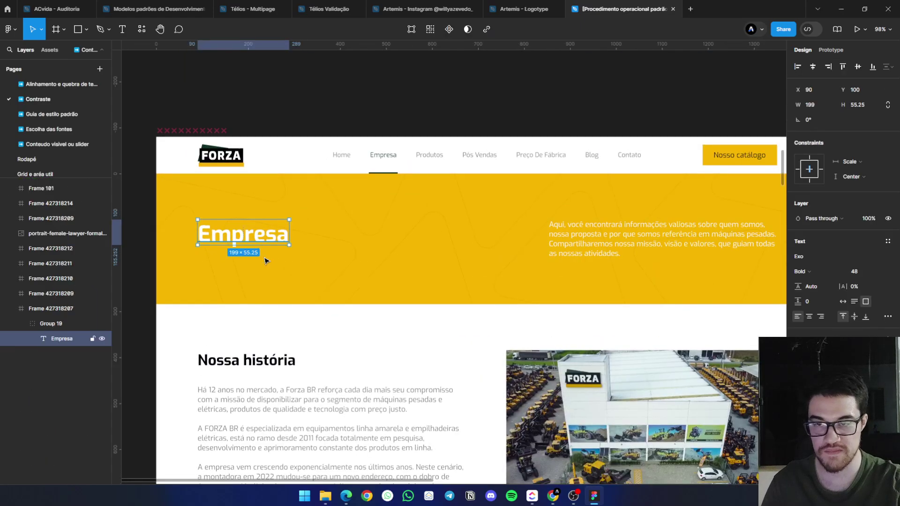
{"action": "scroll", "coordinate": [361, 207], "scroll_direction": "down", "scroll_amount": 5}
{"action": "scroll", "coordinate": [327, 160], "scroll_direction": "down", "scroll_amount": 1}
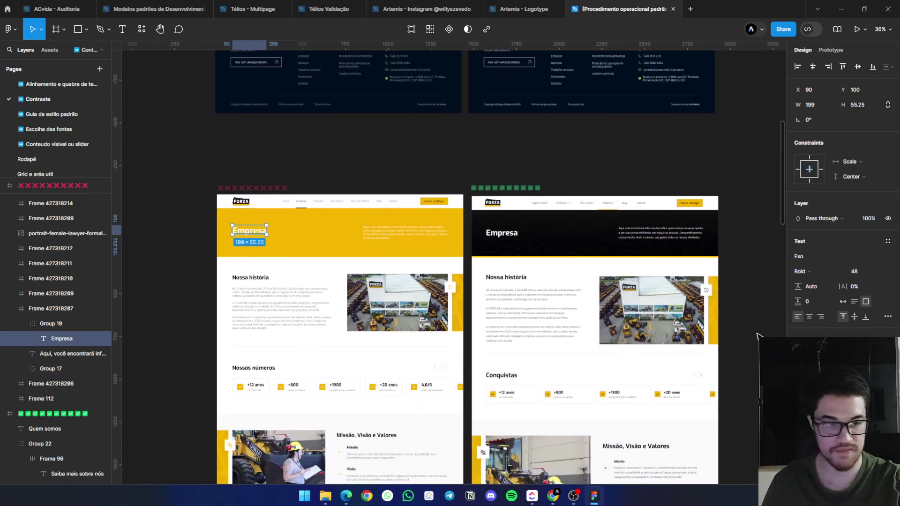
{"action": "left_click", "coordinate": [185, 277]}
{"action": "left_click", "coordinate": [399, 233], "text": "ctrl"}
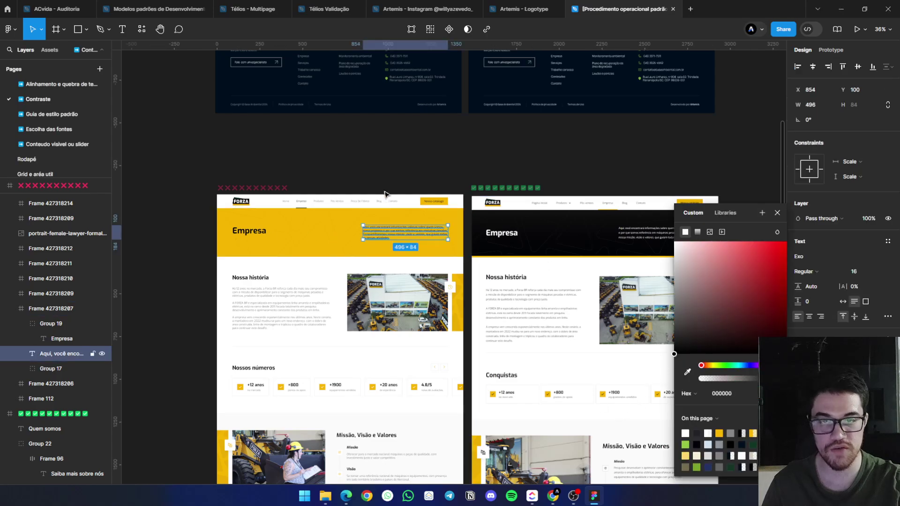
{"action": "left_click", "coordinate": [326, 272]}
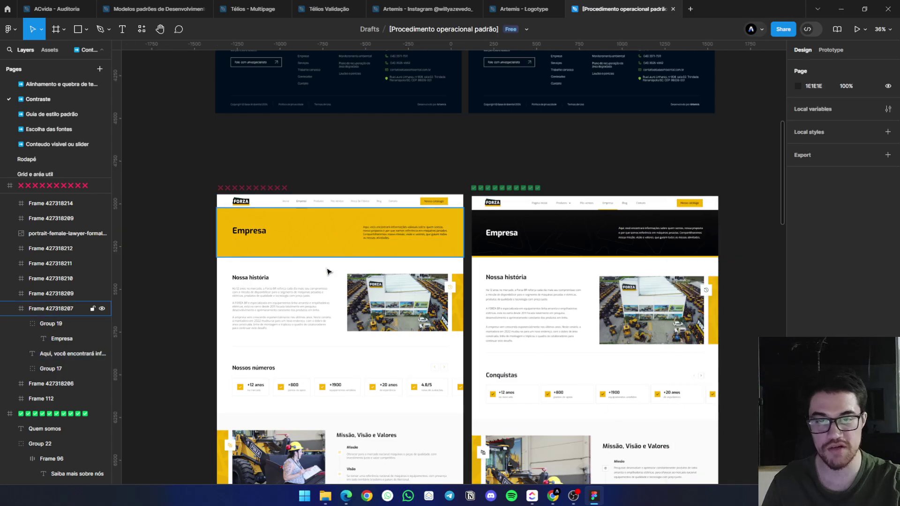
Undo the black text colour on the yellow banner's paragraph and Empresa title
{"action": "left_click", "coordinate": [376, 257]}
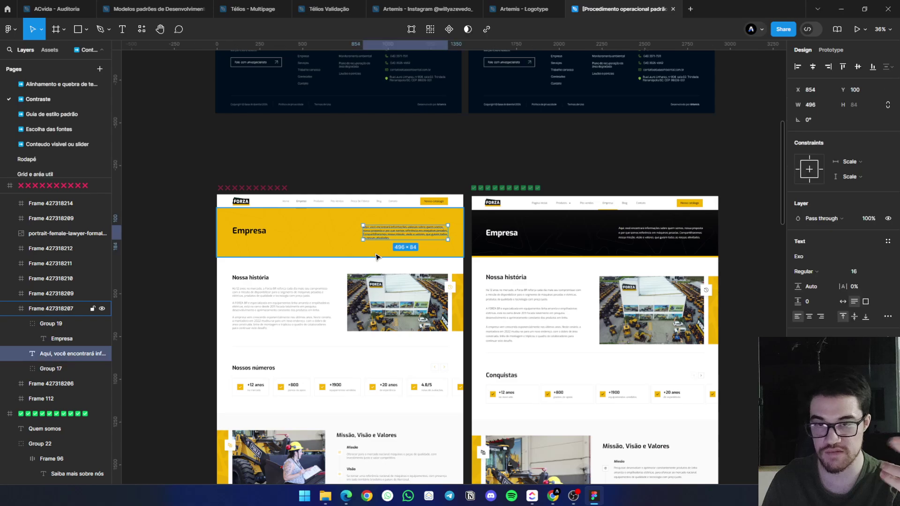
{"action": "key", "text": "Escape"}
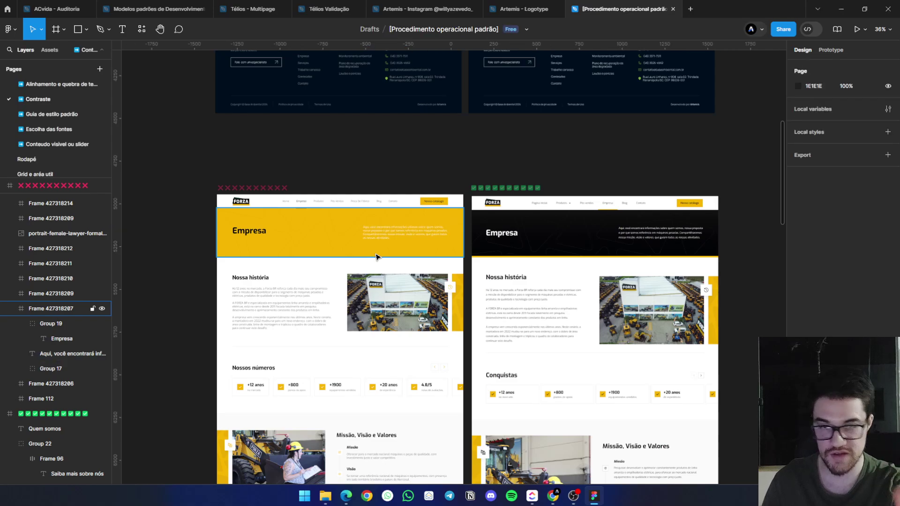
{"action": "key", "text": "Tab"}
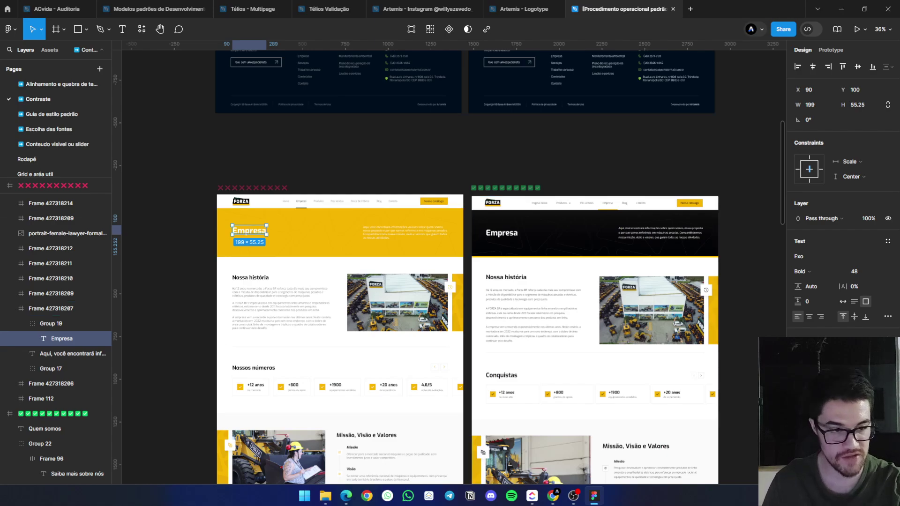
Try a black outline around the introductory paragraph and the Empresa title in the red-marked yellow banner, and compare it with the dark banner
{"action": "scroll", "coordinate": [202, 231], "scroll_direction": "up", "scroll_amount": 5, "text": "ctrl"}
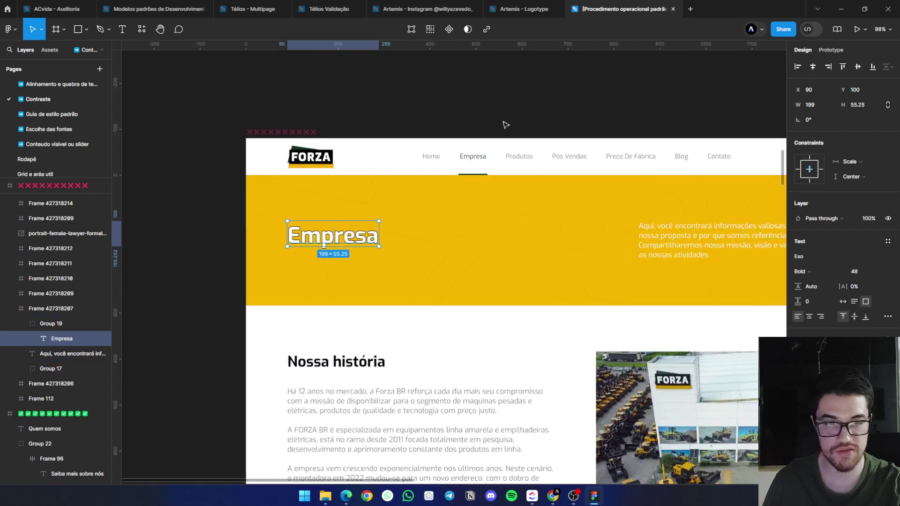
{"action": "scroll", "coordinate": [506, 125], "scroll_direction": "right", "scroll_amount": 3}
{"action": "left_click", "coordinate": [578, 215]}
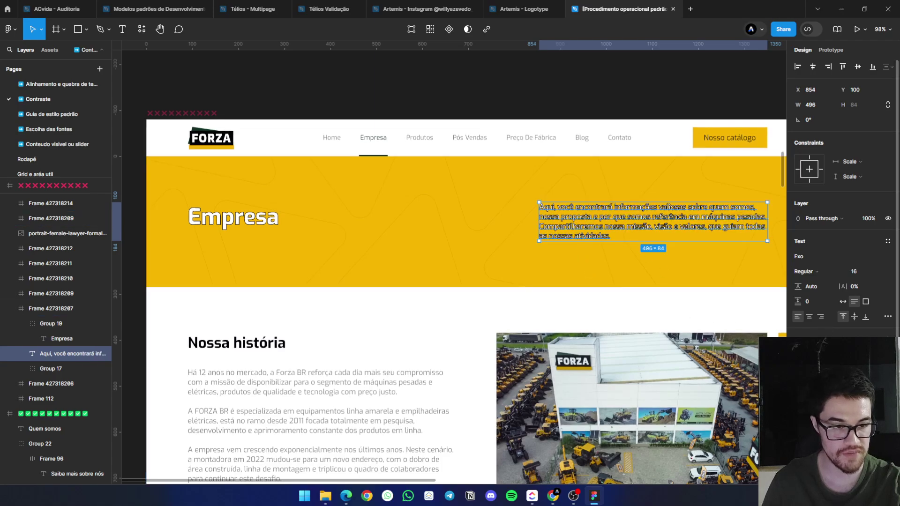
{"action": "left_click", "coordinate": [230, 224]}
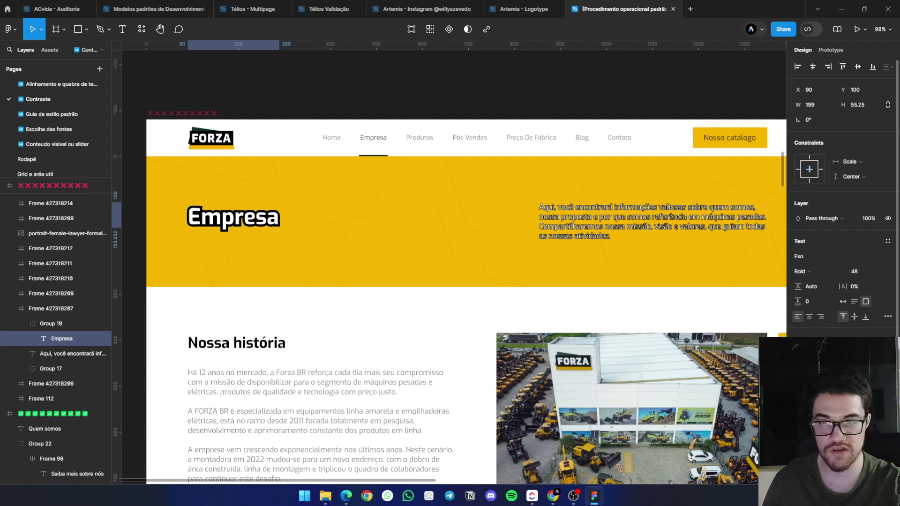
{"action": "left_click", "coordinate": [404, 367]}
{"action": "scroll", "coordinate": [403, 368], "scroll_direction": "down", "scroll_amount": 5, "text": "ctrl"}
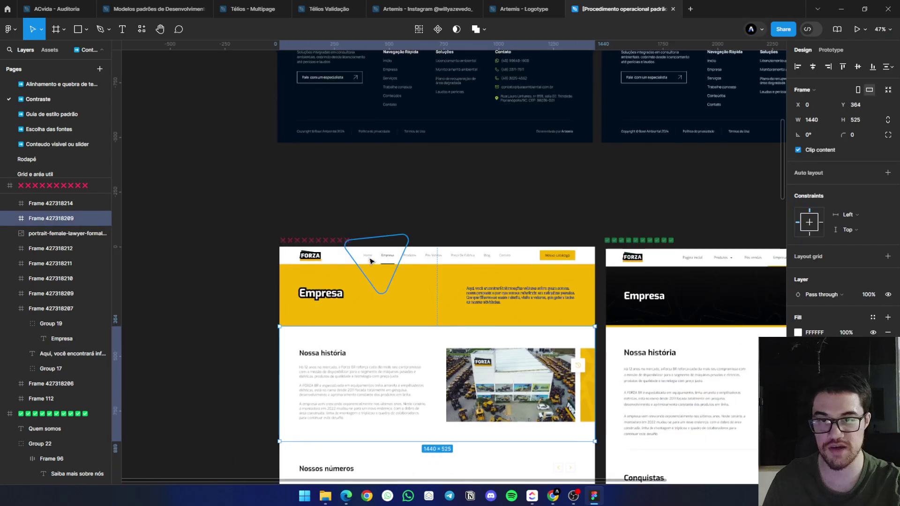
{"action": "scroll", "coordinate": [370, 261], "scroll_direction": "down", "scroll_amount": 3}
{"action": "scroll", "coordinate": [370, 261], "scroll_direction": "right", "scroll_amount": 5}
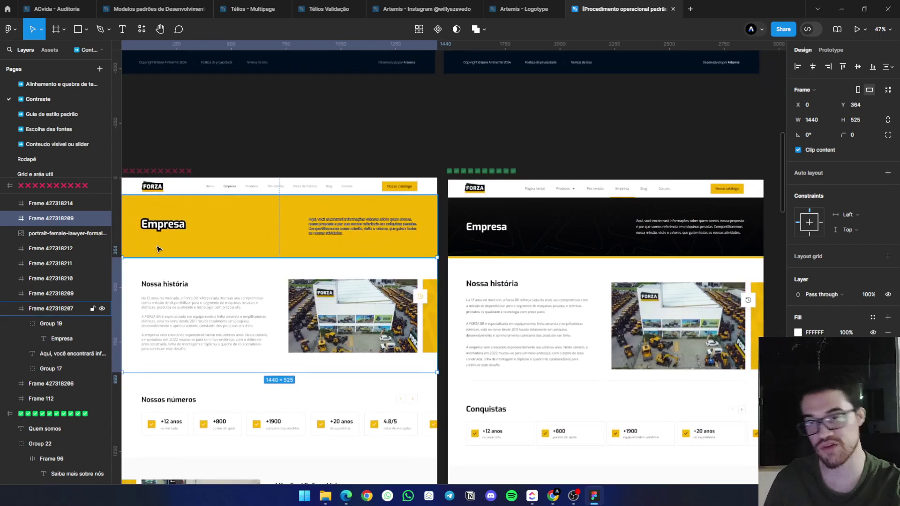
Undo the black outlines on the Empresa title and the paragraph in the yellow banner
{"action": "double_click", "coordinate": [158, 248]}
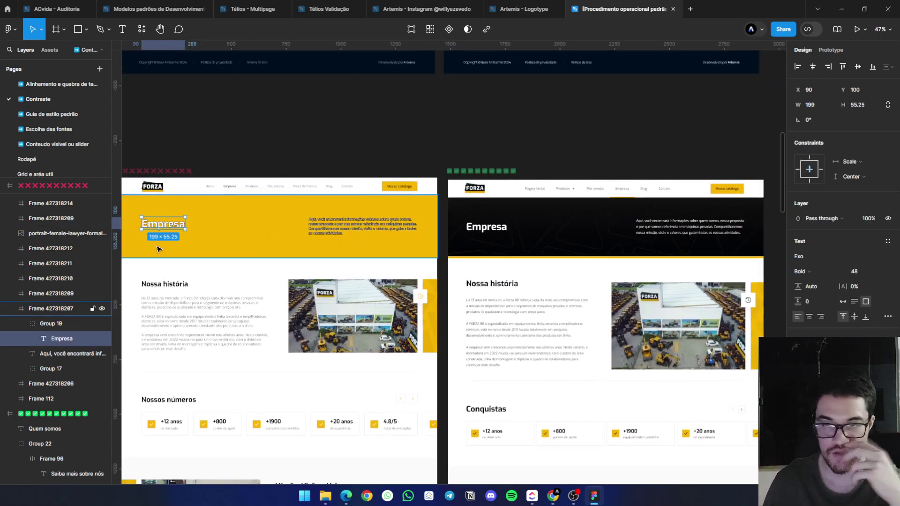
{"action": "key", "text": "Tab"}
{"action": "key", "text": "shift+Tab"}
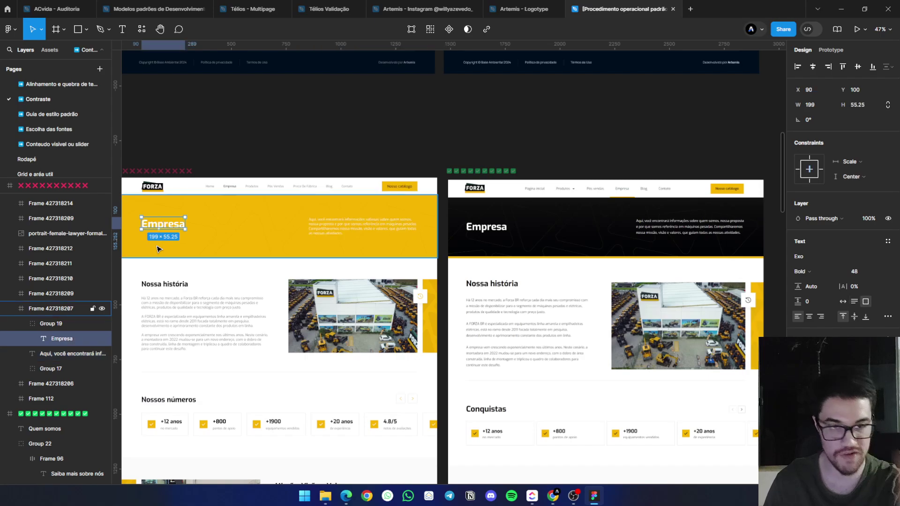
Review the green-marked Forza banner and the overall Forza pair, and look over the Koti air fryer hero pair below
{"action": "scroll", "coordinate": [609, 262], "scroll_direction": "up", "scroll_amount": 6}
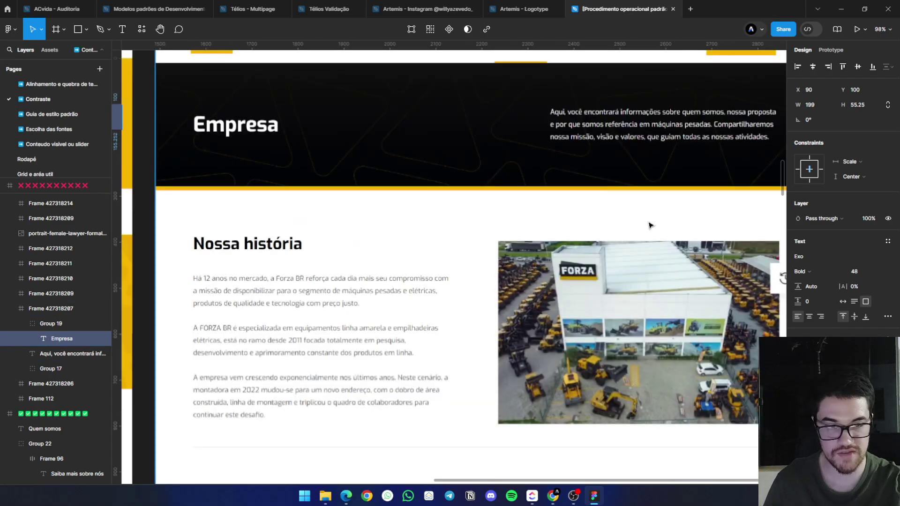
{"action": "scroll", "coordinate": [528, 286], "scroll_direction": "down", "scroll_amount": 10}
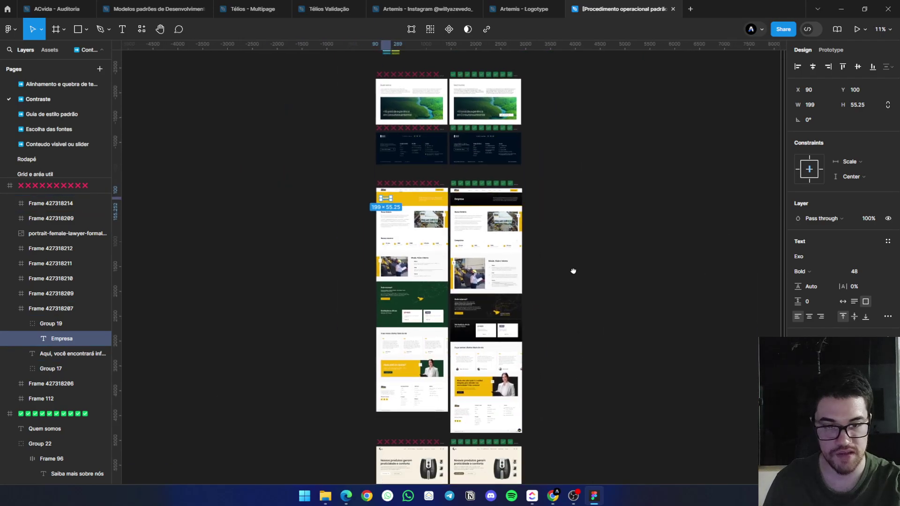
{"action": "scroll", "coordinate": [480, 342], "scroll_direction": "up", "scroll_amount": 4}
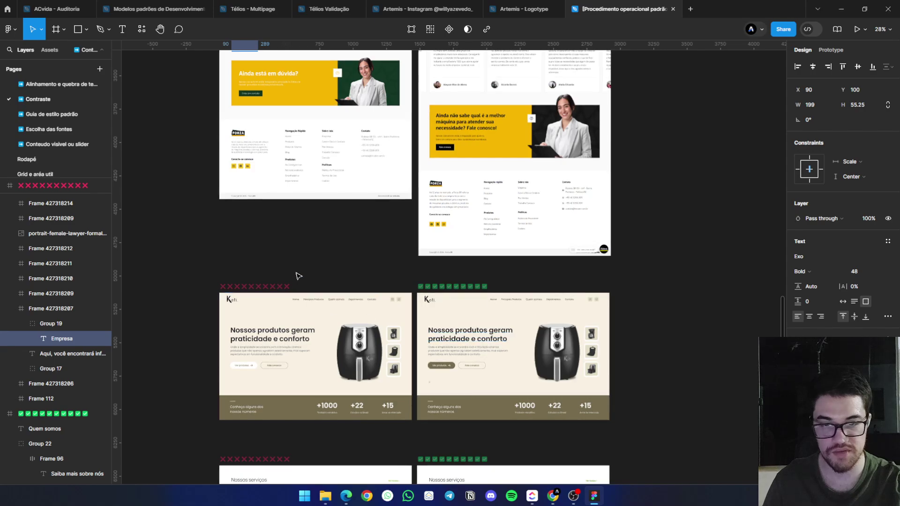
{"action": "scroll", "coordinate": [297, 275], "scroll_direction": "up", "scroll_amount": 2}
{"action": "scroll", "coordinate": [341, 171], "scroll_direction": "down", "scroll_amount": 2}
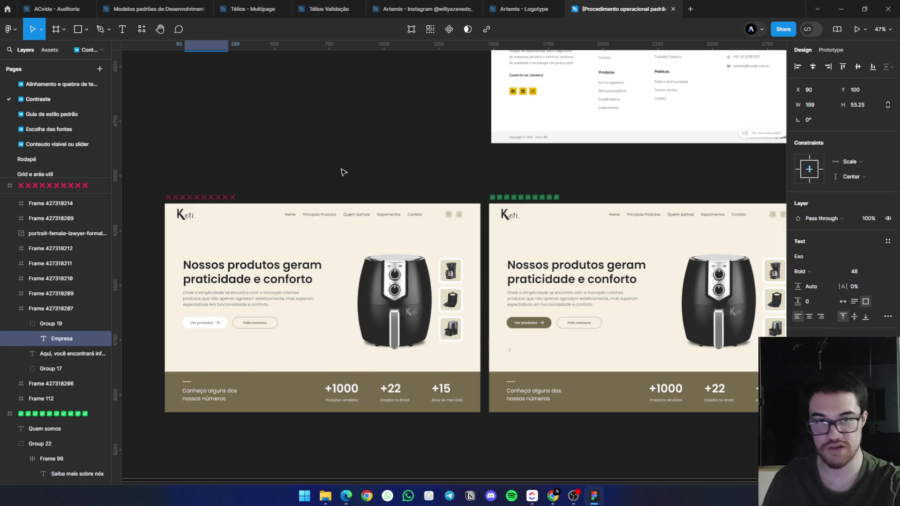
{"action": "scroll", "coordinate": [346, 183], "scroll_direction": "down", "scroll_amount": 5, "text": "ctrl"}
{"action": "left_click_drag", "start_coordinate": [364, 145], "coordinate": [348, 409]}
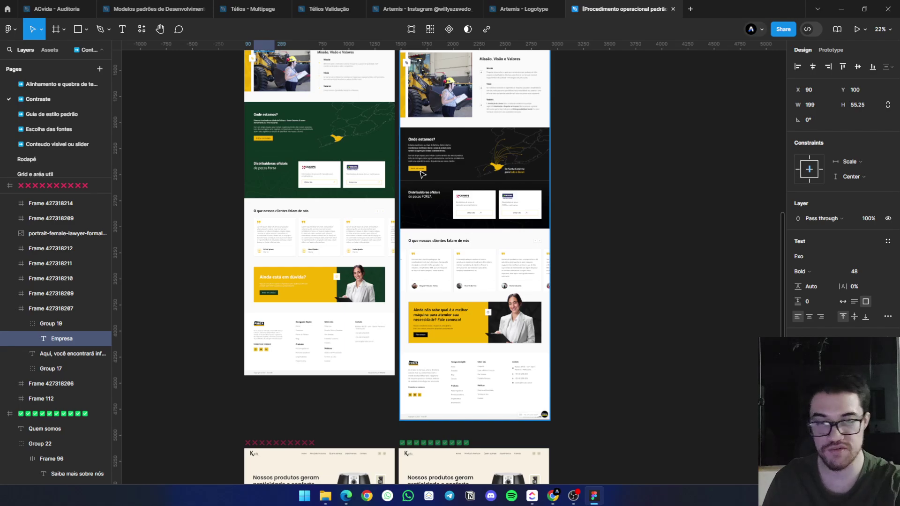
{"action": "scroll", "coordinate": [421, 174], "scroll_direction": "down", "scroll_amount": 4}
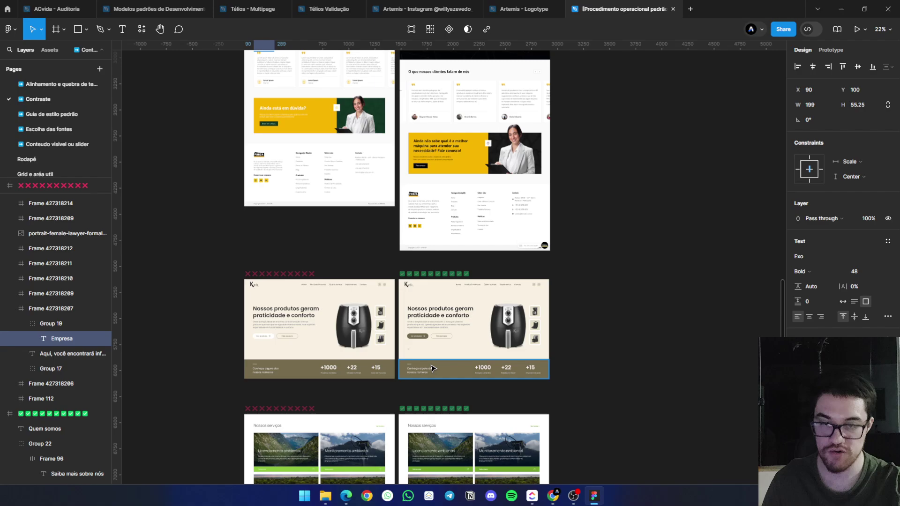
Compare both Koti hero sections, inspecting the label and container of the red-marked version's white Ver produtos button
{"action": "scroll", "coordinate": [411, 353], "scroll_direction": "up", "scroll_amount": 6, "text": "ctrl"}
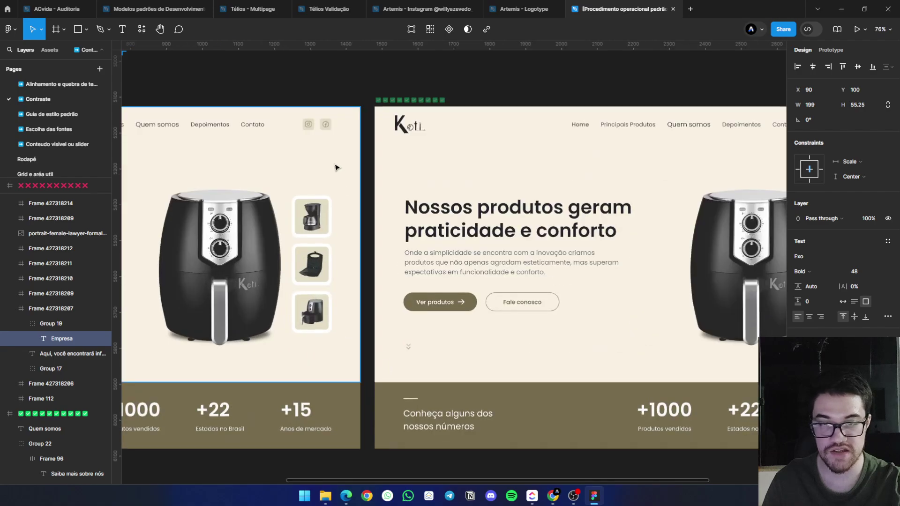
{"action": "scroll", "coordinate": [215, 94], "scroll_direction": "left", "scroll_amount": 5}
{"action": "scroll", "coordinate": [205, 185], "scroll_direction": "down", "scroll_amount": 5, "text": "ctrl"}
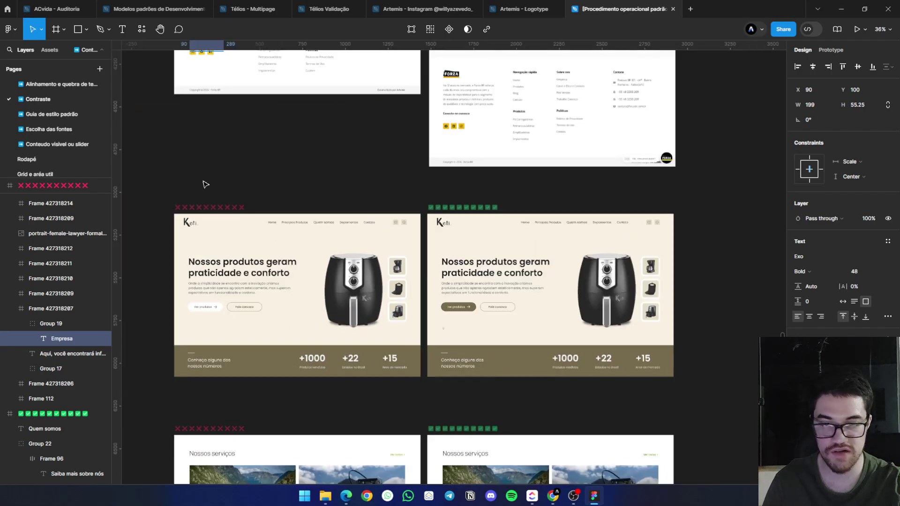
{"action": "scroll", "coordinate": [244, 174], "scroll_direction": "left", "scroll_amount": 2}
{"action": "scroll", "coordinate": [263, 305], "scroll_direction": "up", "scroll_amount": 5, "text": "ctrl"}
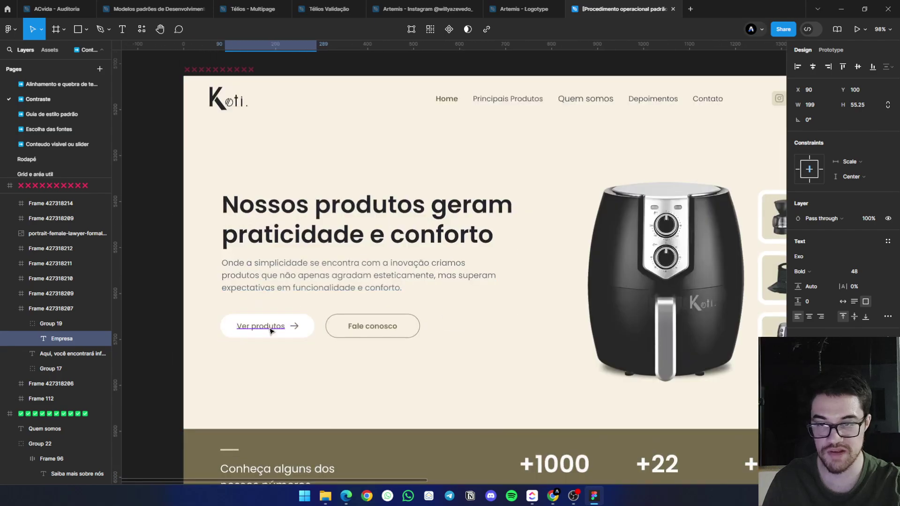
{"action": "left_click", "coordinate": [276, 328]}
{"action": "left_click", "coordinate": [287, 327]}
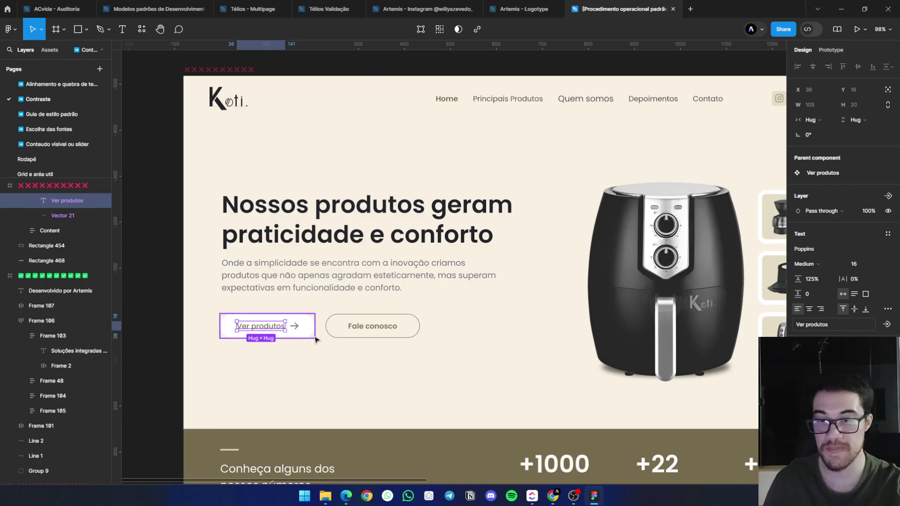
{"action": "left_click", "coordinate": [302, 334]}
{"action": "scroll", "coordinate": [303, 334], "scroll_direction": "down", "scroll_amount": 10}
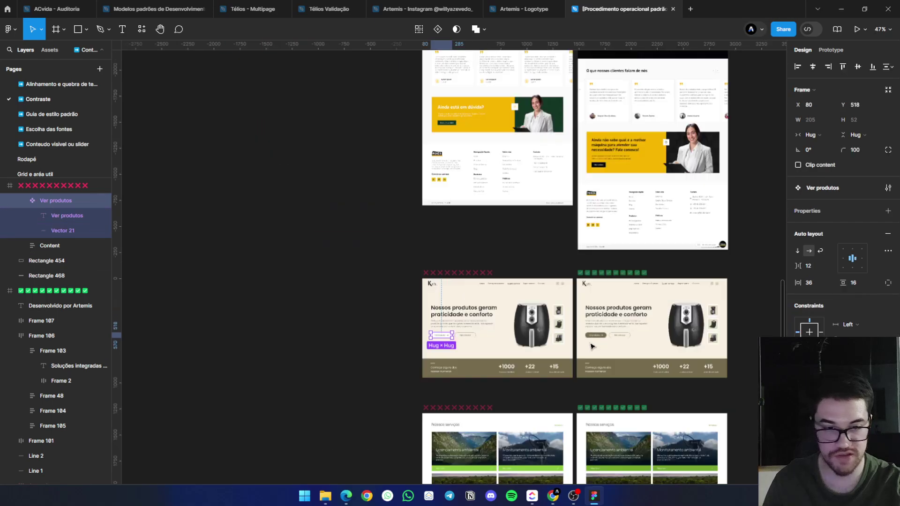
Compare the red- and green-marked Quem somos banners again, focusing on the white Saiba mais sobre nós button, and return to the lower layout pairs
{"action": "scroll", "coordinate": [594, 353], "scroll_direction": "down", "scroll_amount": 5}
{"action": "scroll", "coordinate": [579, 167], "scroll_direction": "up", "scroll_amount": 5}
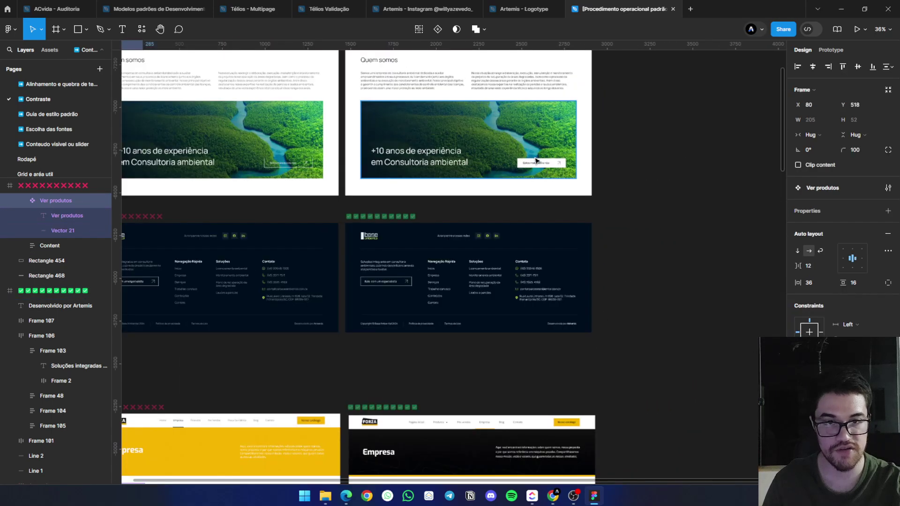
{"action": "scroll", "coordinate": [525, 168], "scroll_direction": "up", "scroll_amount": 5}
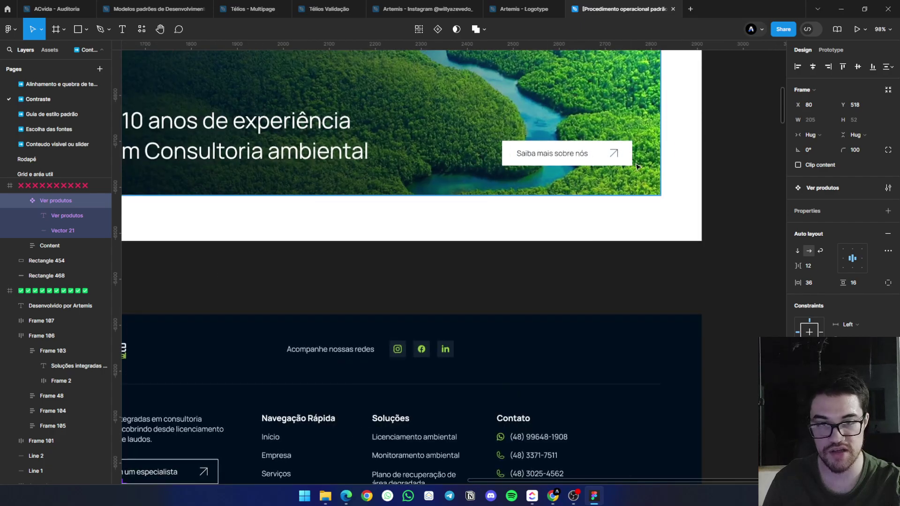
{"action": "scroll", "coordinate": [567, 171], "scroll_direction": "down", "scroll_amount": 6}
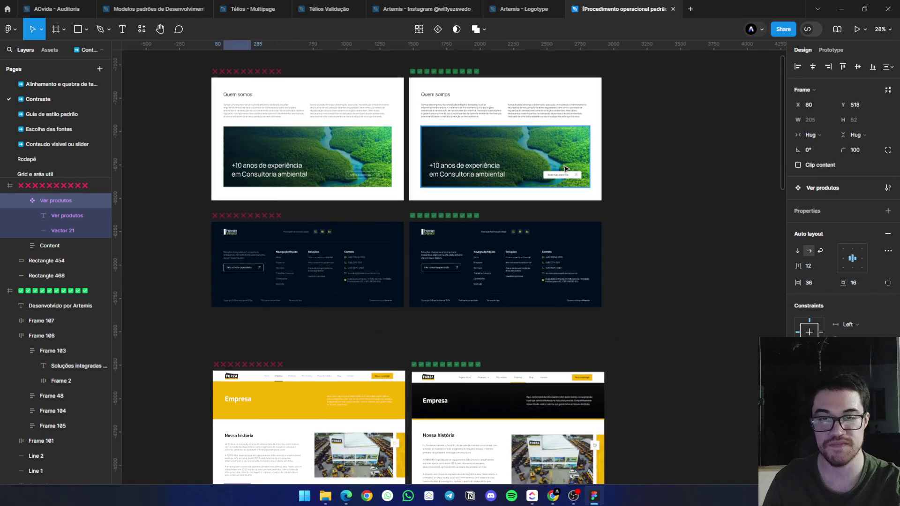
{"action": "scroll", "coordinate": [277, 163], "scroll_direction": "up", "scroll_amount": 3}
{"action": "scroll", "coordinate": [538, 305], "scroll_direction": "down", "scroll_amount": 5}
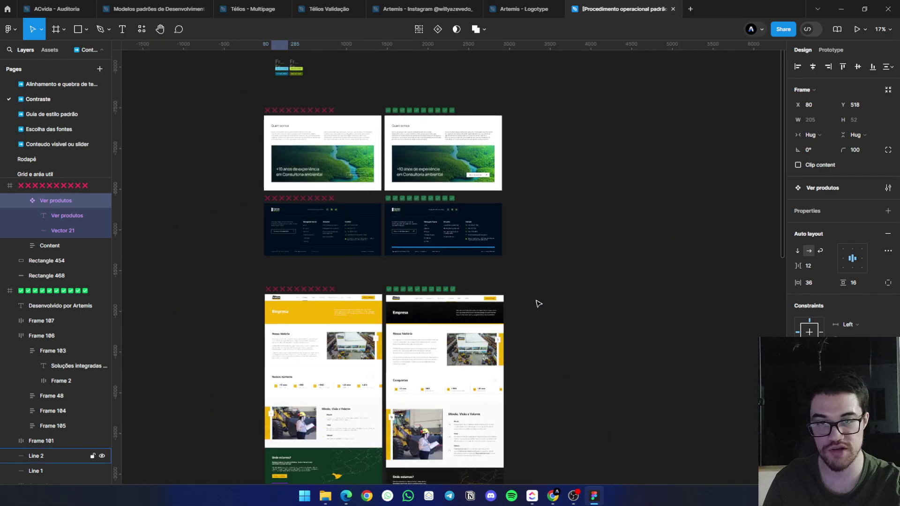
{"action": "left_click_drag", "start_coordinate": [538, 305], "coordinate": [603, 95]}
{"action": "scroll", "coordinate": [562, 325], "scroll_direction": "down", "scroll_amount": 5}
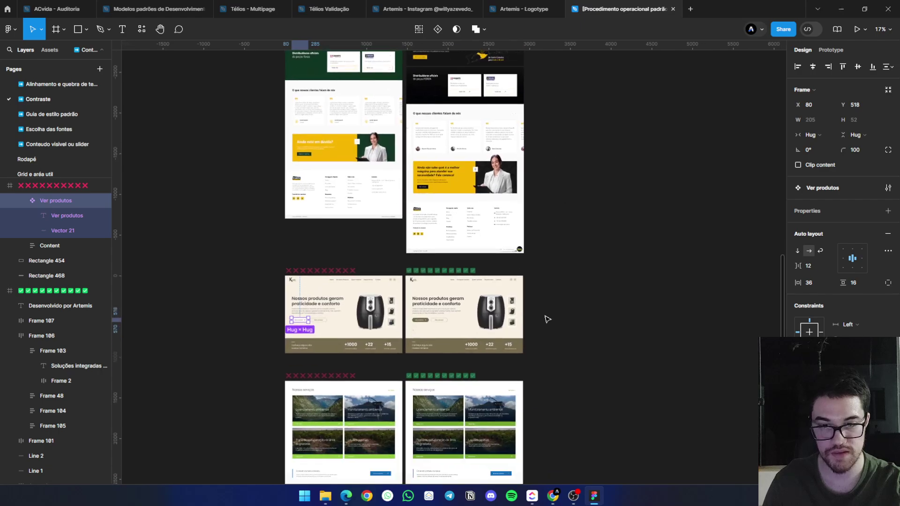
Compare the Nossos serviços pair, inspecting the light green Saiba mais bar of the red-marked version's Monitoramento ambiental card
{"action": "left_click", "coordinate": [558, 379]}
{"action": "scroll", "coordinate": [534, 205], "scroll_direction": "down", "scroll_amount": 3}
{"action": "scroll", "coordinate": [411, 280], "scroll_direction": "up", "scroll_amount": 8}
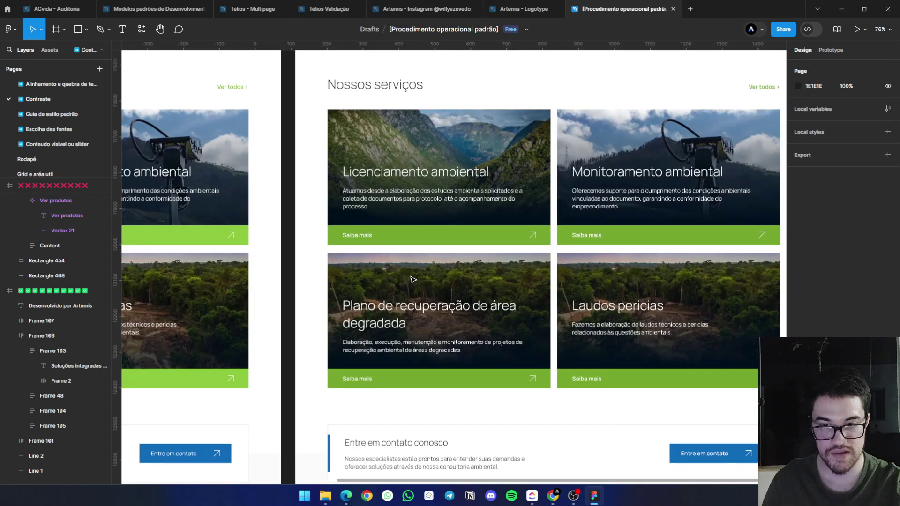
{"action": "left_click_drag", "start_coordinate": [297, 383], "coordinate": [466, 412]}
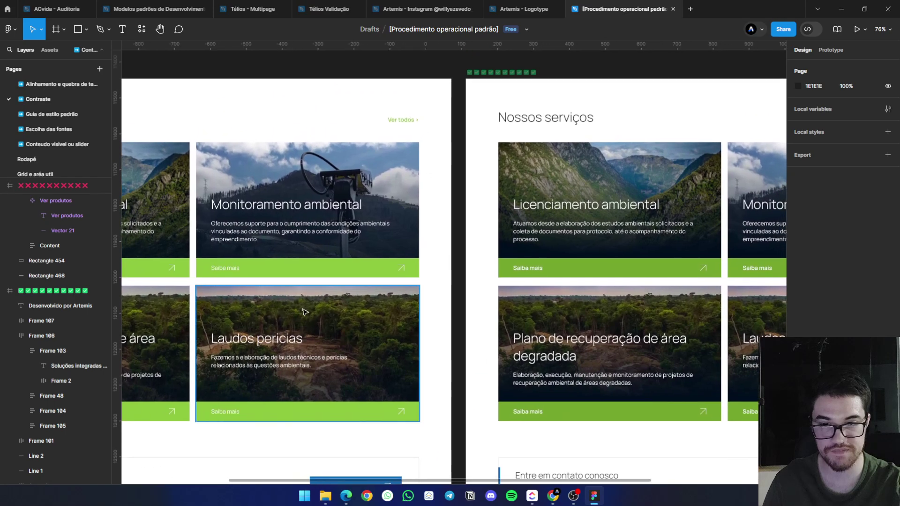
{"action": "double_click", "coordinate": [306, 270]}
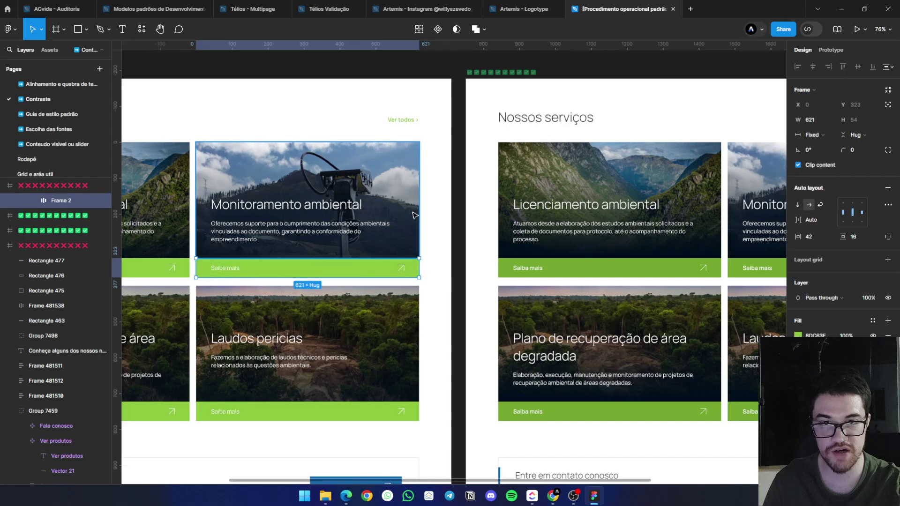
{"action": "left_click_drag", "start_coordinate": [436, 255], "coordinate": [212, 282]}
{"action": "left_click_drag", "start_coordinate": [294, 269], "coordinate": [519, 208]}
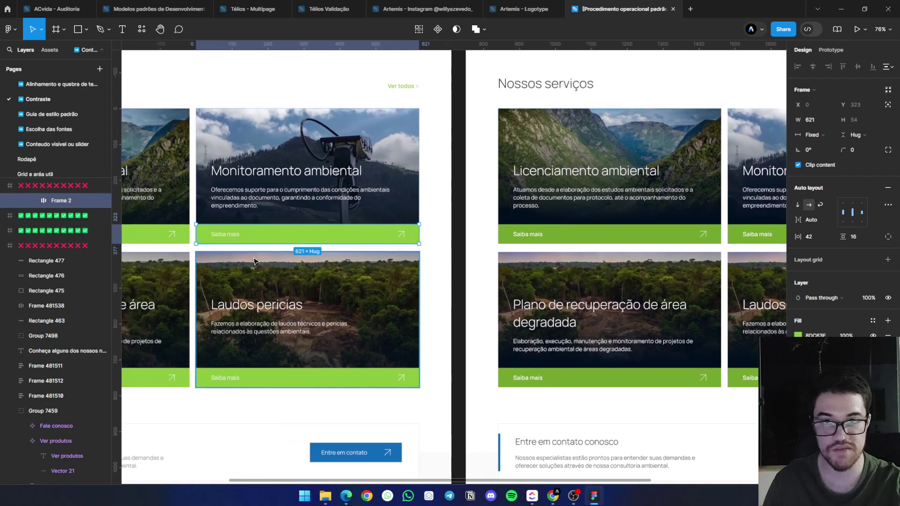
{"action": "left_click", "coordinate": [446, 296]}
Compare the service cards and darker Saiba mais bars of the green-marked Nossos serviços section with the red-marked version
{"action": "scroll", "coordinate": [446, 295], "scroll_direction": "down", "scroll_amount": 5}
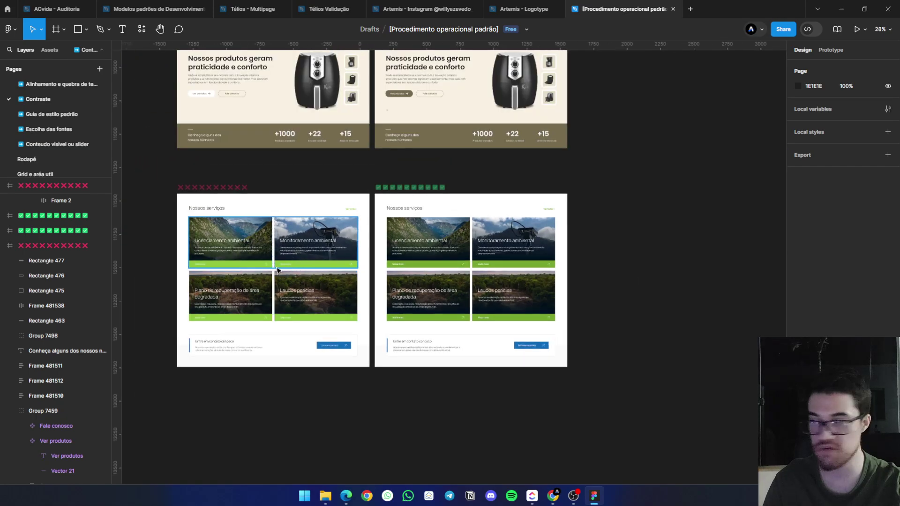
{"action": "scroll", "coordinate": [401, 267], "scroll_direction": "up", "scroll_amount": 5}
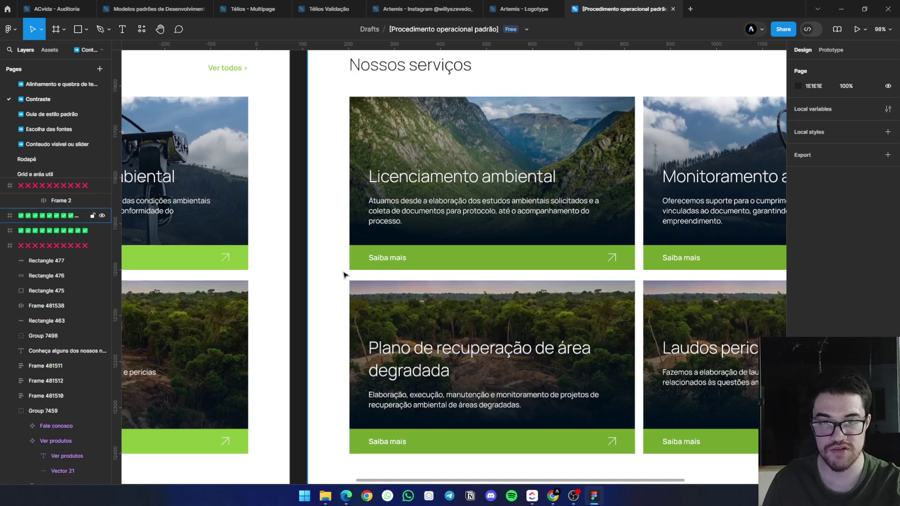
{"action": "scroll", "coordinate": [370, 286], "scroll_direction": "down", "scroll_amount": 5}
{"action": "scroll", "coordinate": [399, 323], "scroll_direction": "down", "scroll_amount": 3}
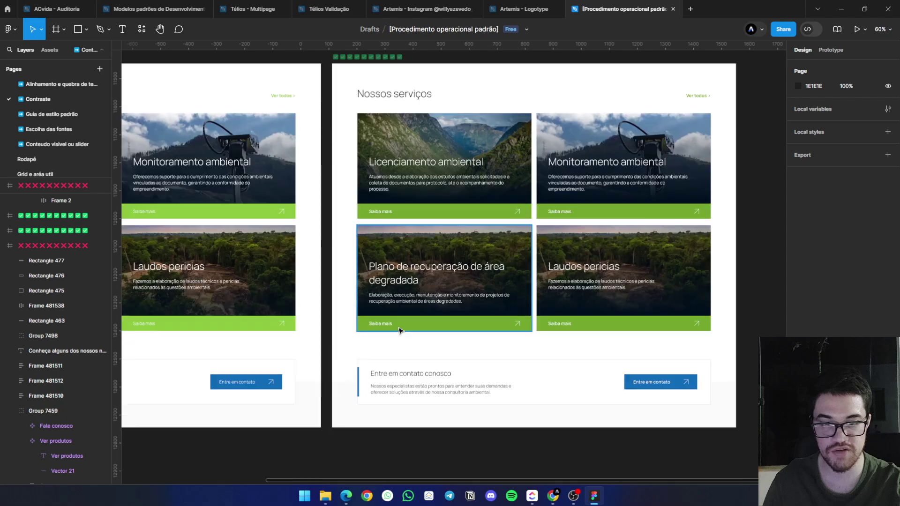
{"action": "scroll", "coordinate": [317, 347], "scroll_direction": "right", "scroll_amount": 5}
{"action": "scroll", "coordinate": [317, 347], "scroll_direction": "down", "scroll_amount": 1}
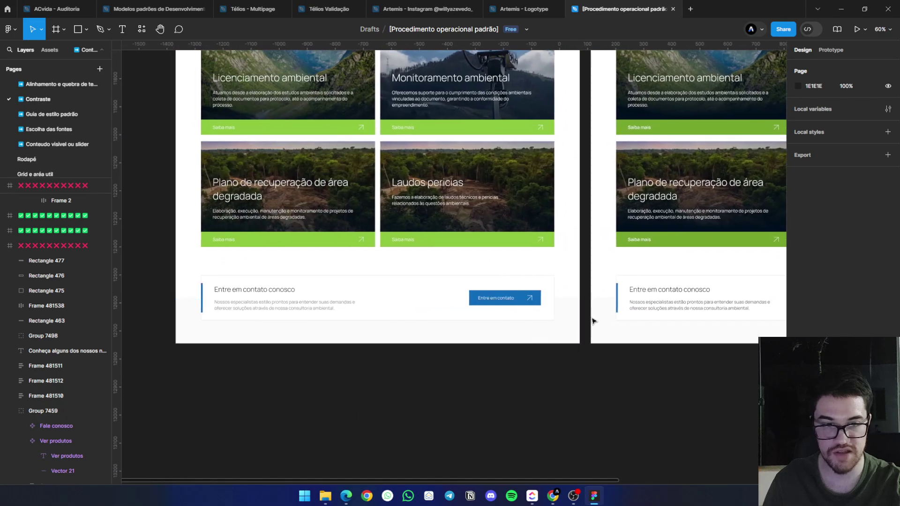
Inspect the grey paragraph under Entre em contato conosco in the red-marked services section
{"action": "scroll", "coordinate": [225, 309], "scroll_direction": "up", "scroll_amount": 5}
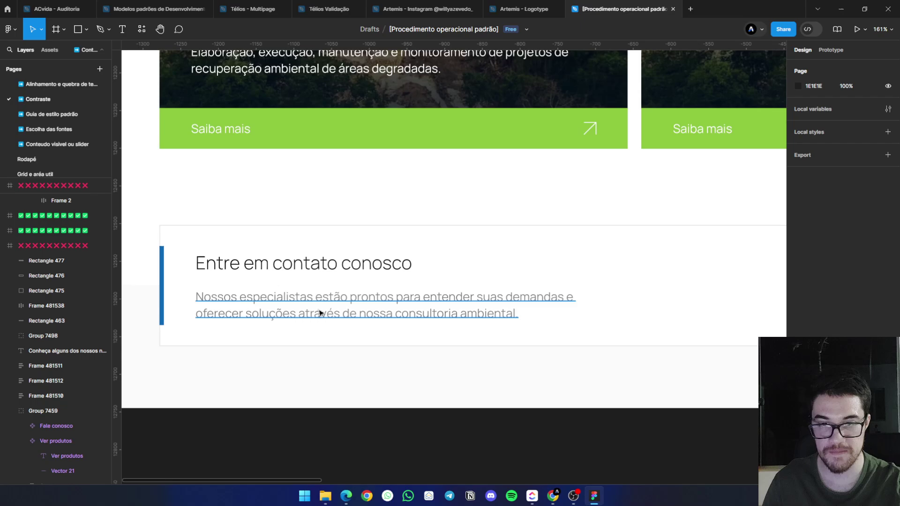
{"action": "scroll", "coordinate": [317, 315], "scroll_direction": "down", "scroll_amount": 3}
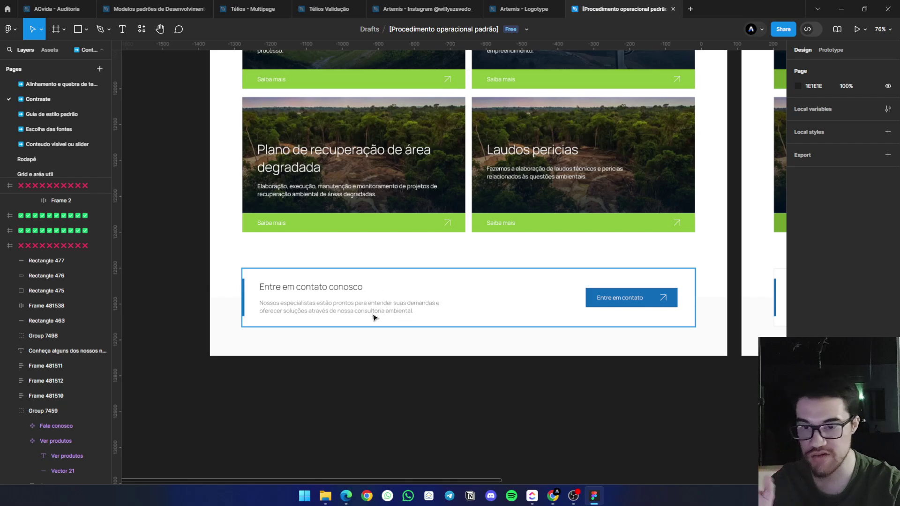
{"action": "left_click", "coordinate": [313, 311]}
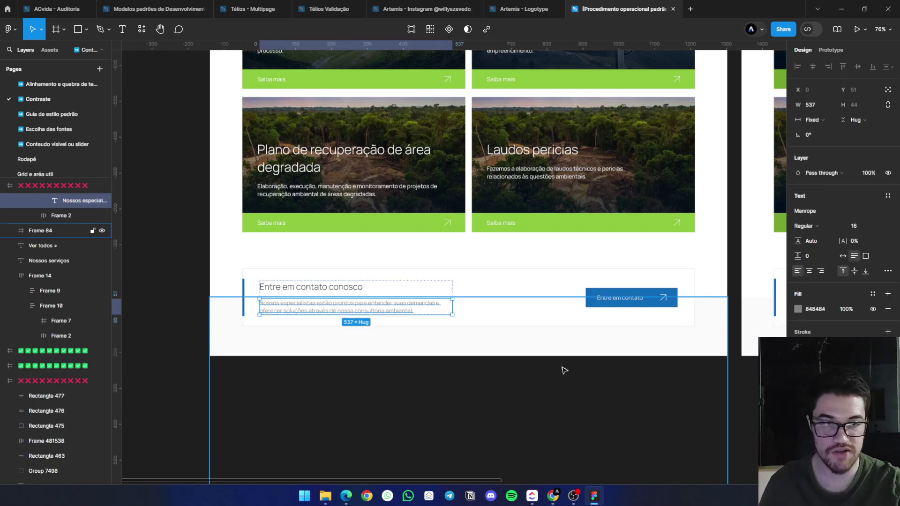
{"action": "left_click", "coordinate": [460, 376]}
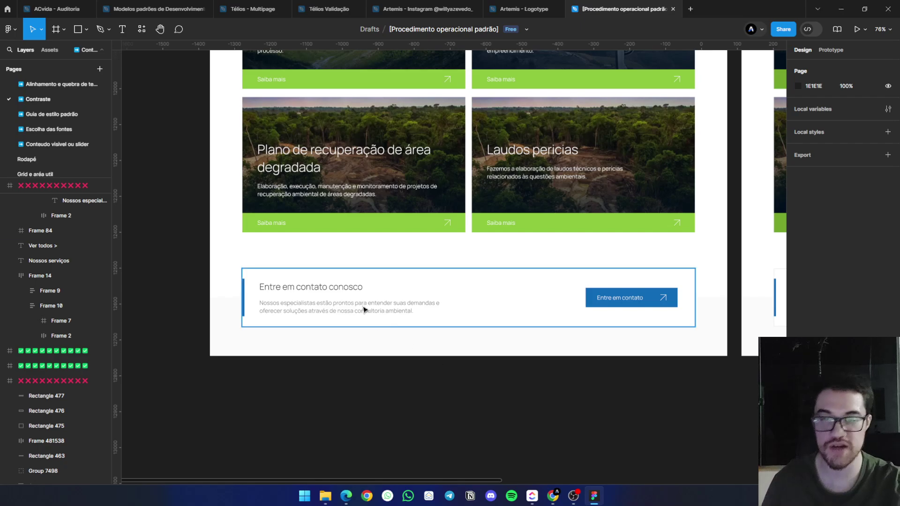
Look over the full set of red- and green-marked layouts once more and switch to the Contrast Finder page in the browser
{"action": "scroll", "coordinate": [458, 335], "scroll_direction": "up", "scroll_amount": 3}
{"action": "scroll", "coordinate": [458, 336], "scroll_direction": "right", "scroll_amount": 3}
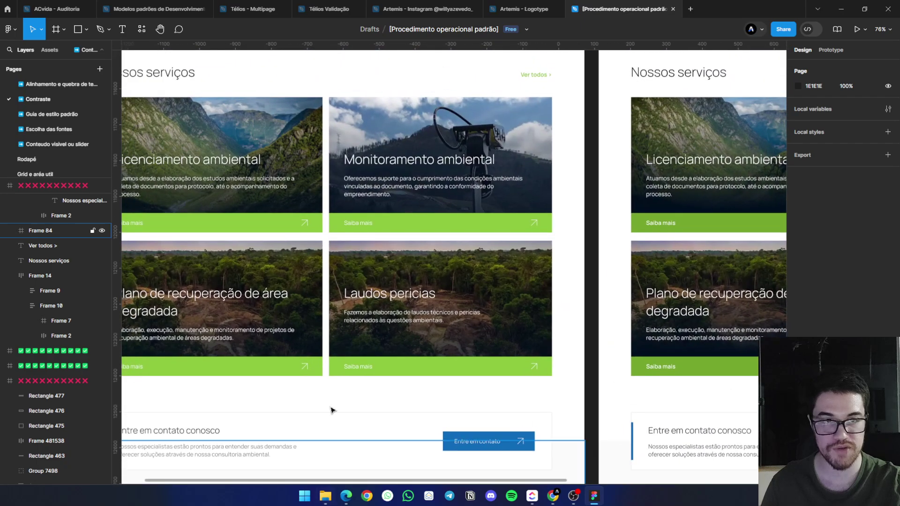
{"action": "scroll", "coordinate": [331, 410], "scroll_direction": "down", "scroll_amount": 8}
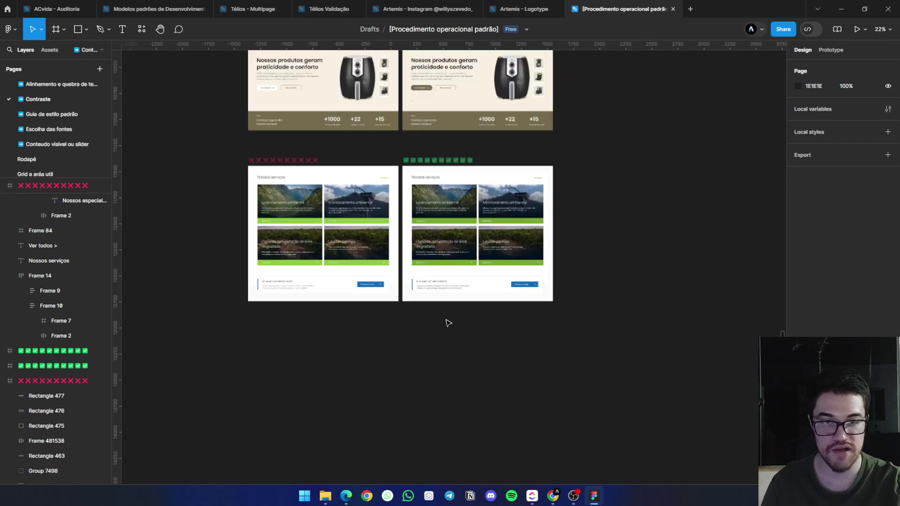
{"action": "scroll", "coordinate": [448, 322], "scroll_direction": "down", "scroll_amount": 3}
{"action": "scroll", "coordinate": [562, 84], "scroll_direction": "up", "scroll_amount": 6}
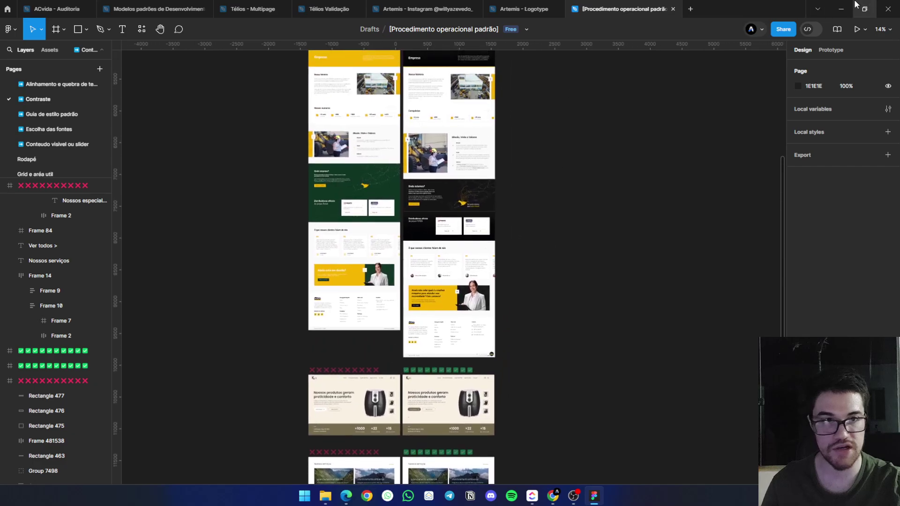
{"action": "left_click", "coordinate": [841, 9]}
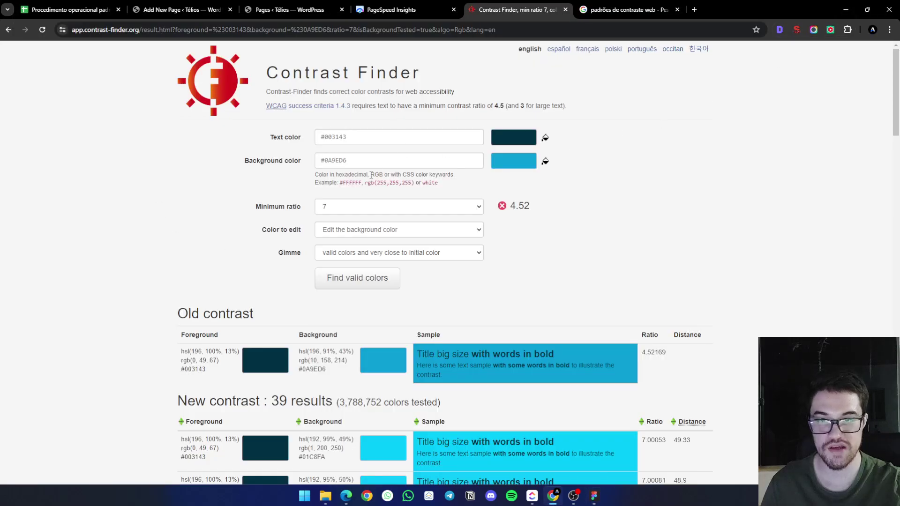